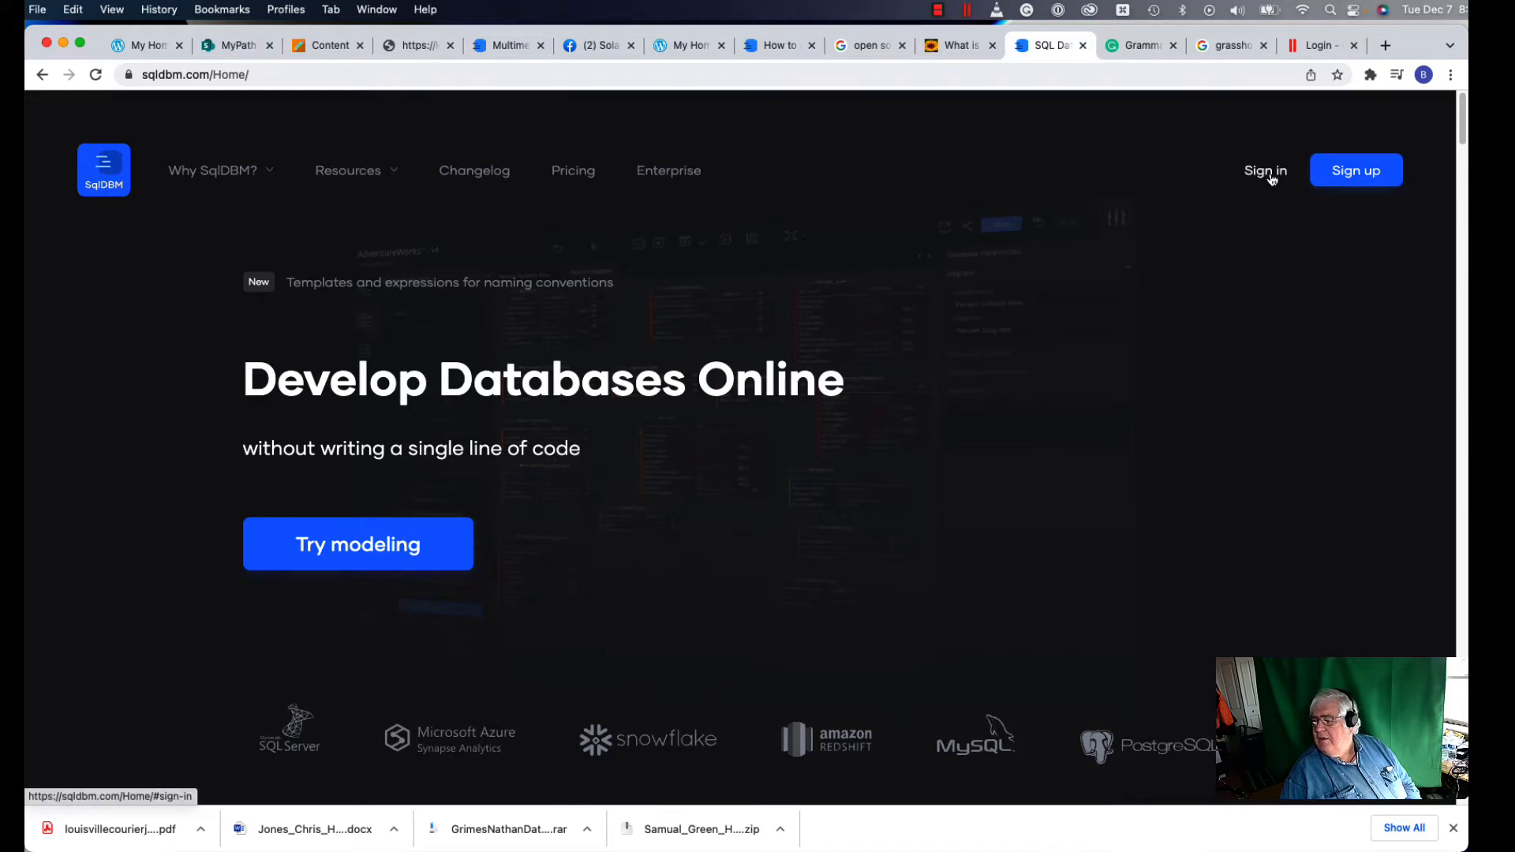
Step: Open the SqlDBM sign-up form from the homepage's top-right Sign up button
left_click(1330, 180)
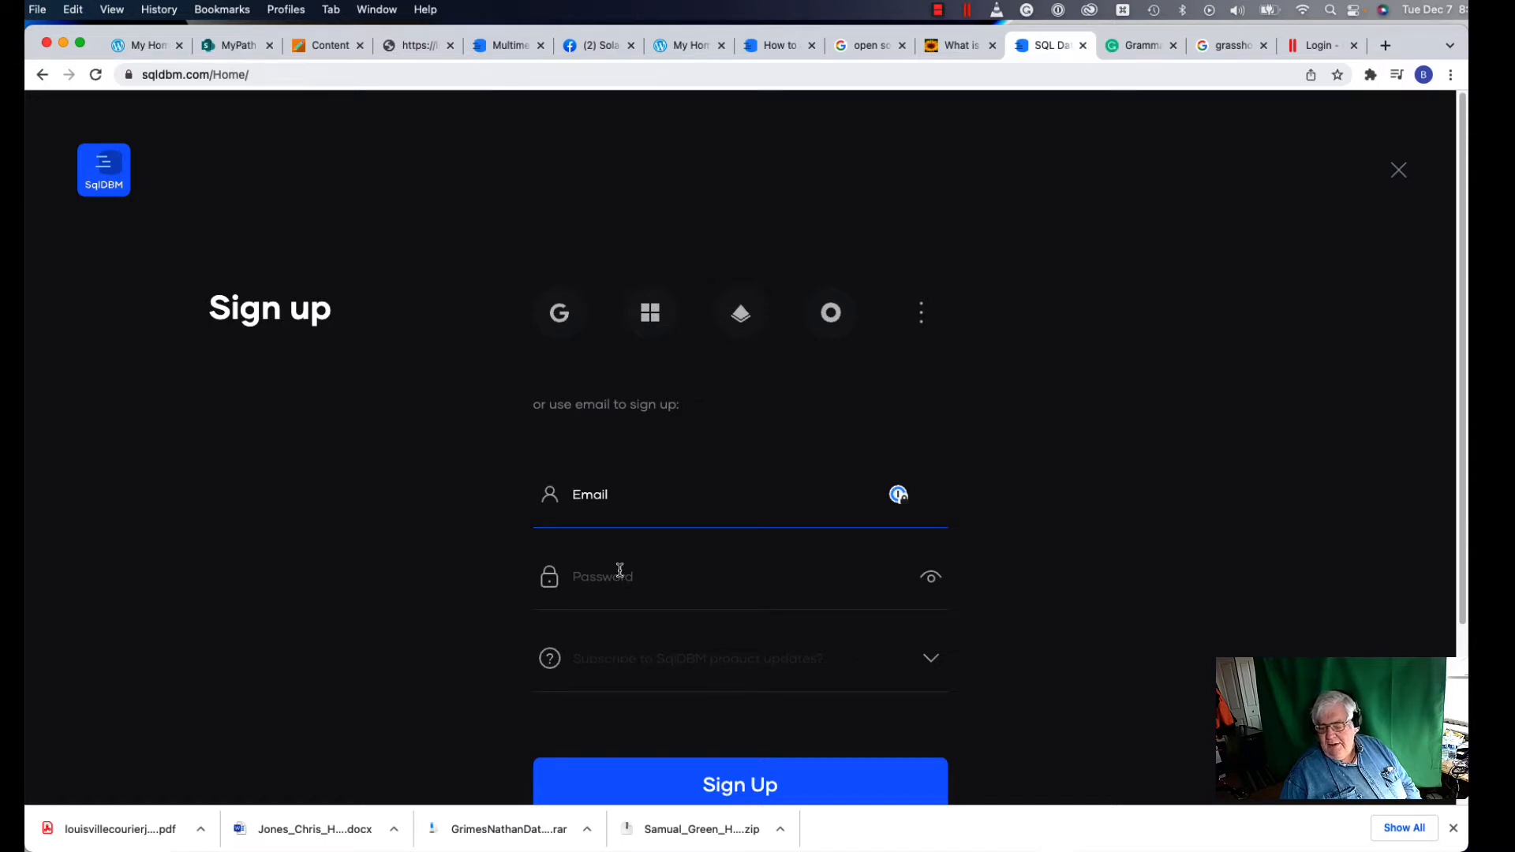
Step: Switch to the sign-in form, enter the account e-mail and password, and tick Remember me
left_click(1399, 172)
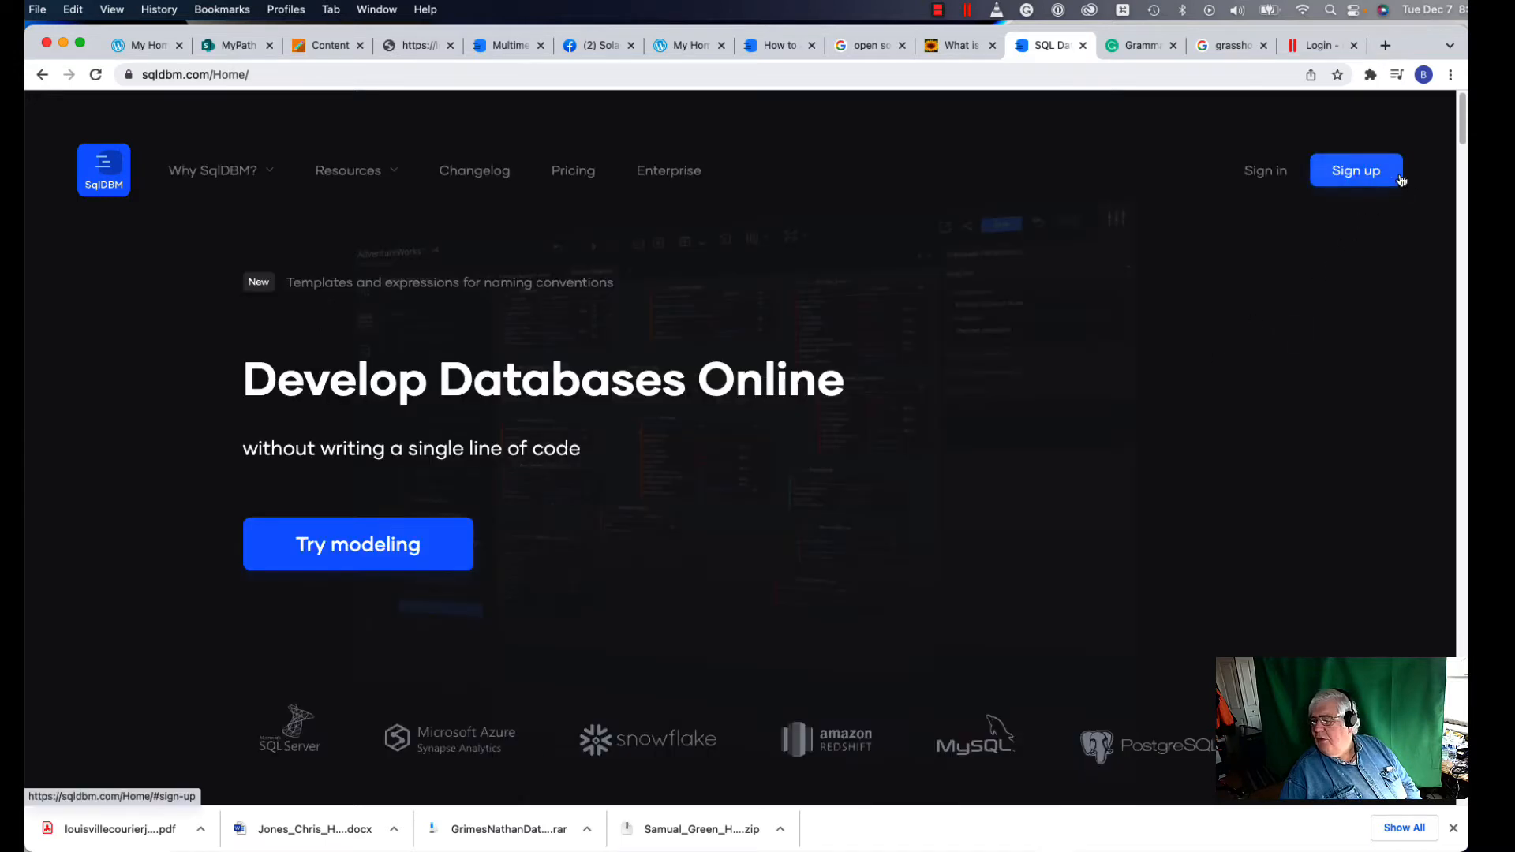
left_click(1264, 172)
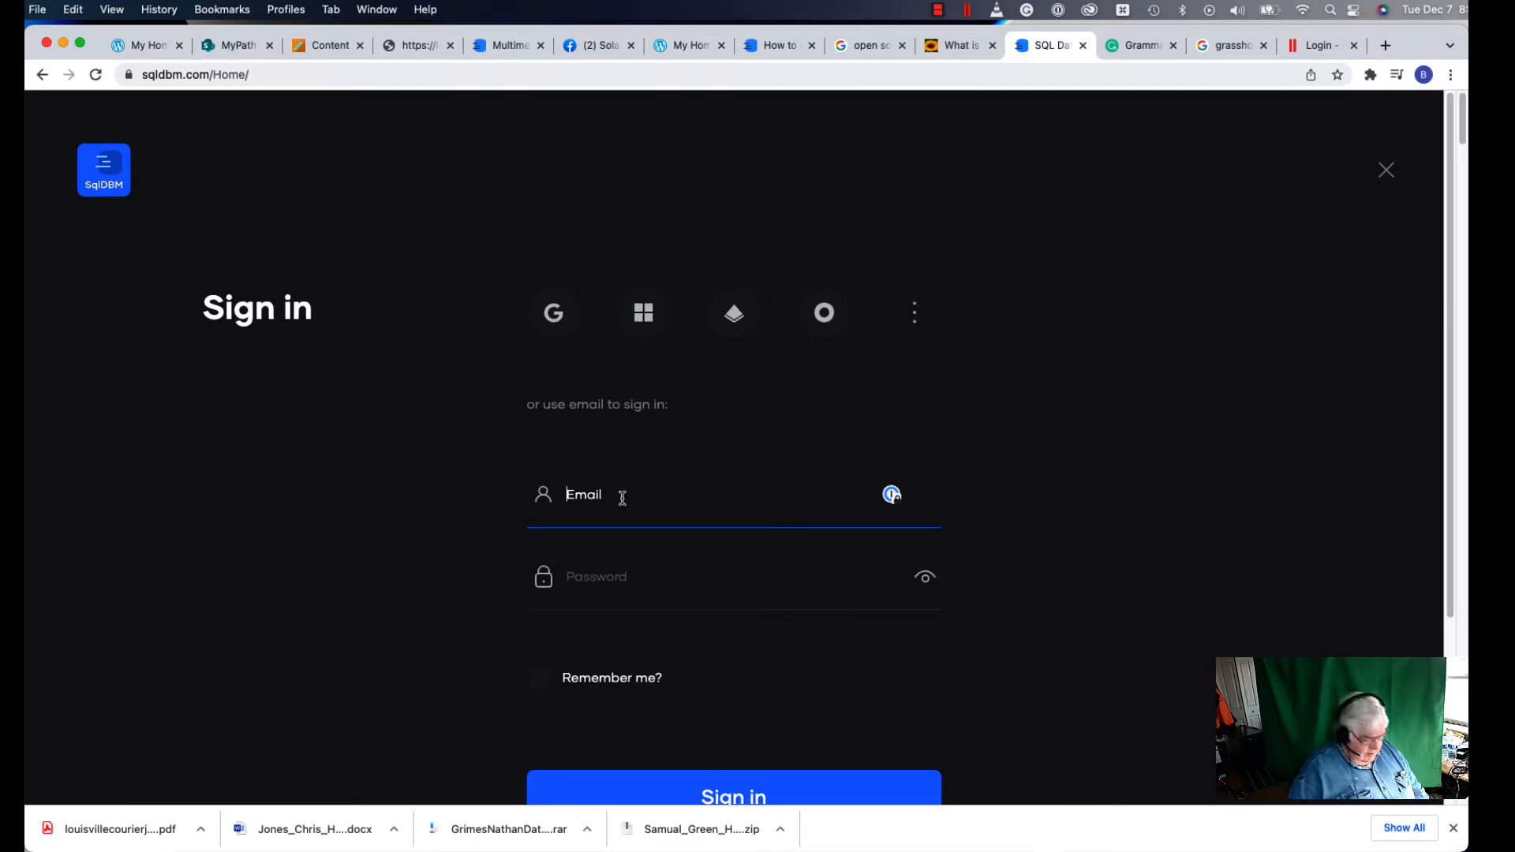
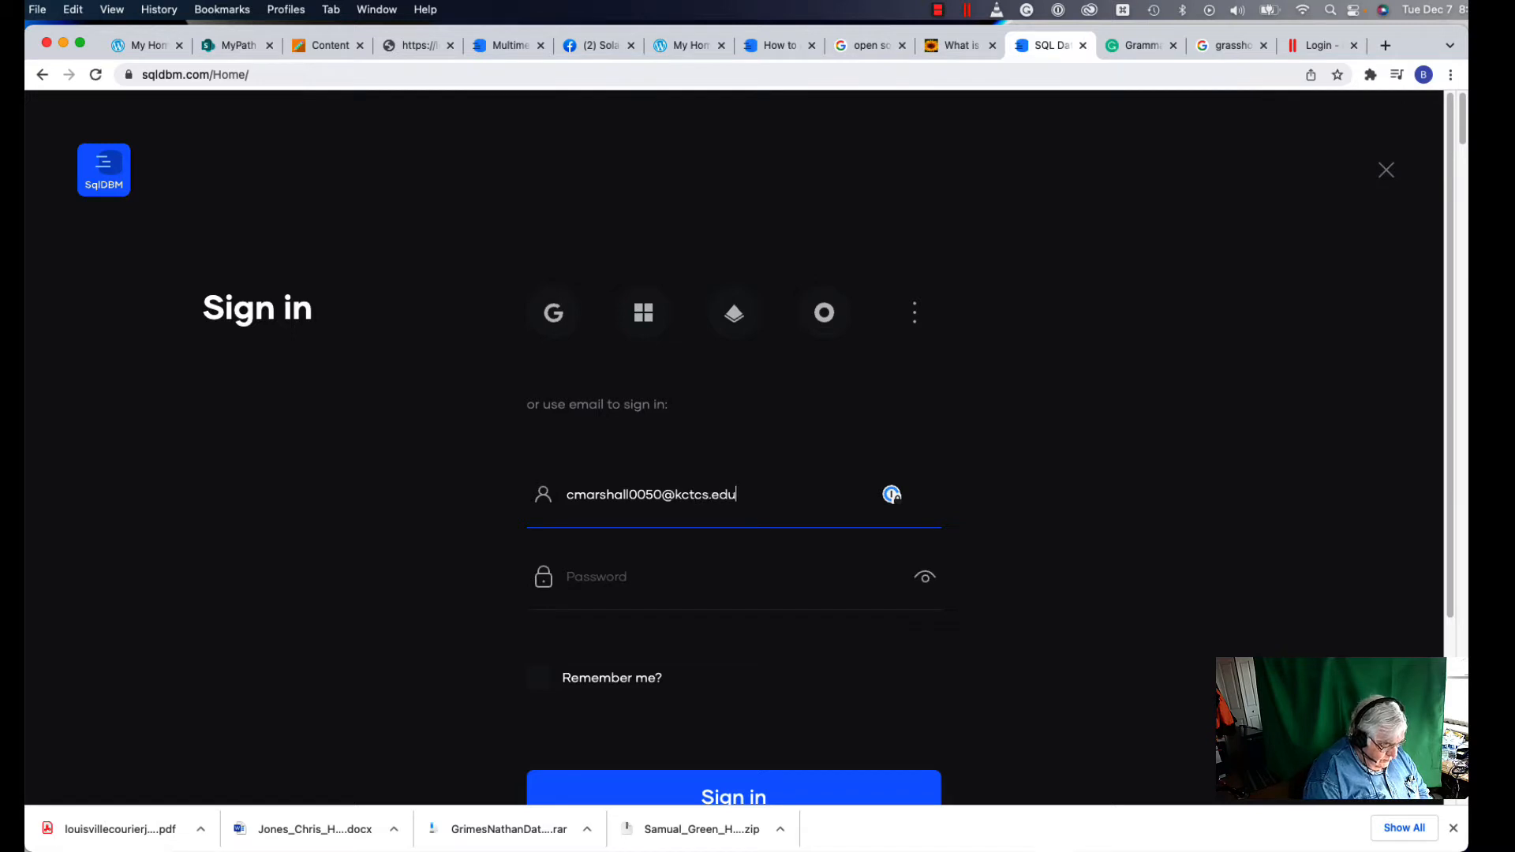
left_click(578, 574)
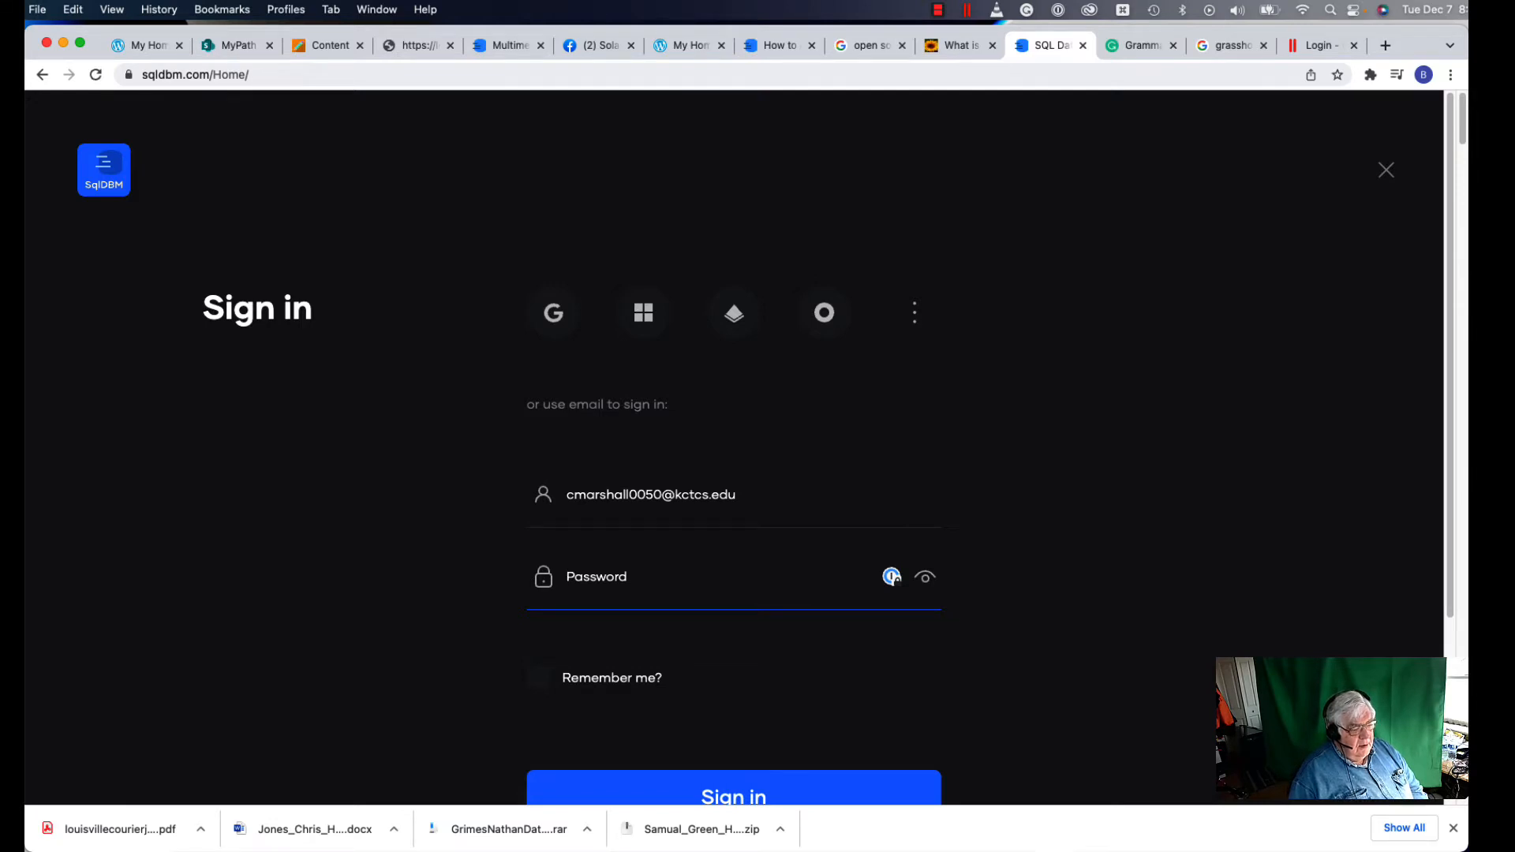
left_click(616, 585)
key("super+v")
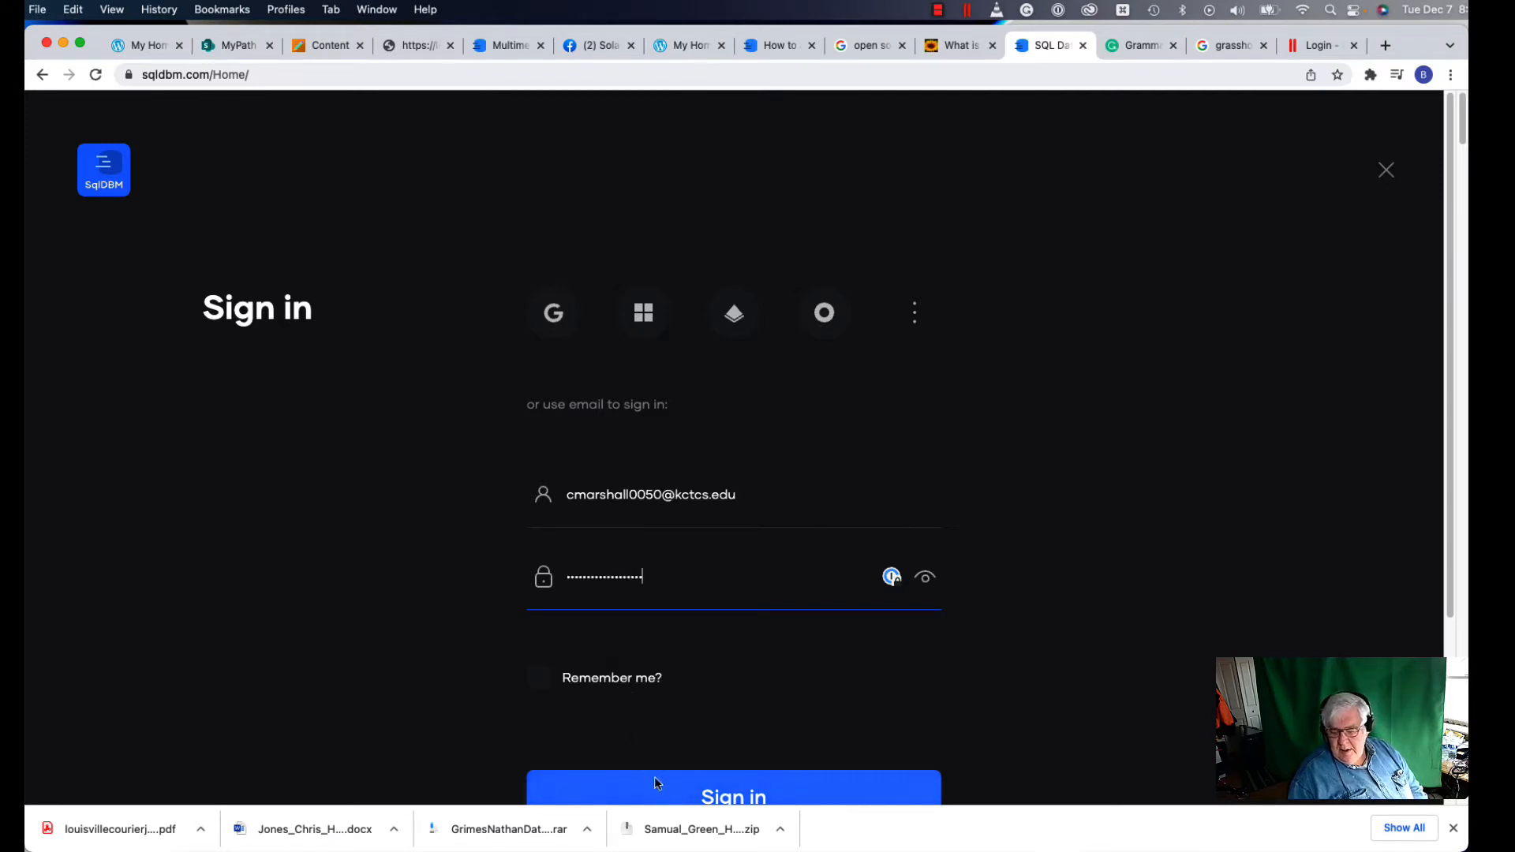
left_click(545, 682)
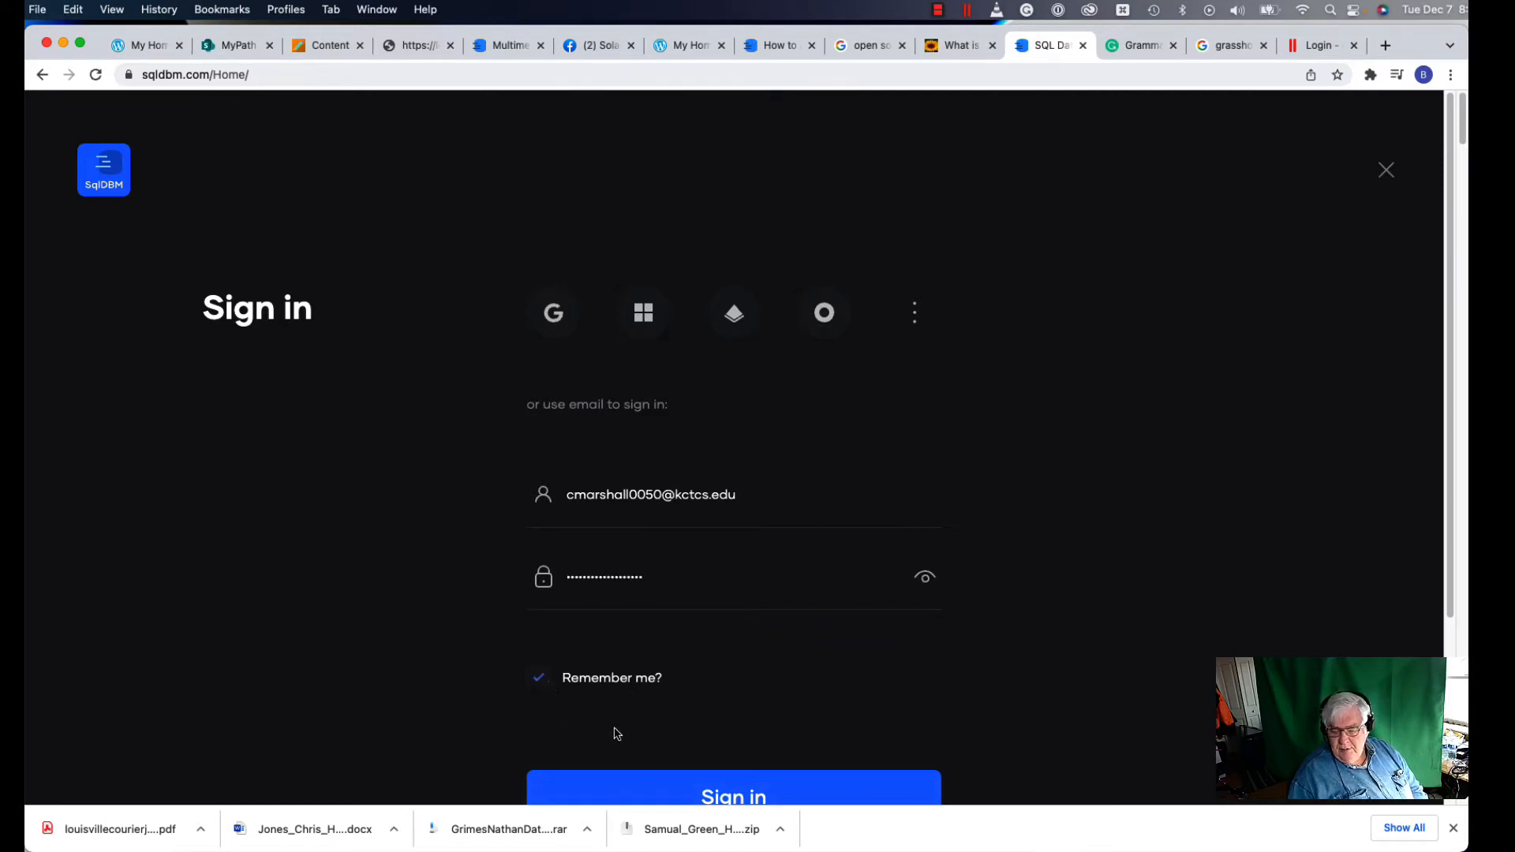
Step: Submit the sign-in details and wait for the empty project Dashboard
left_click(750, 799)
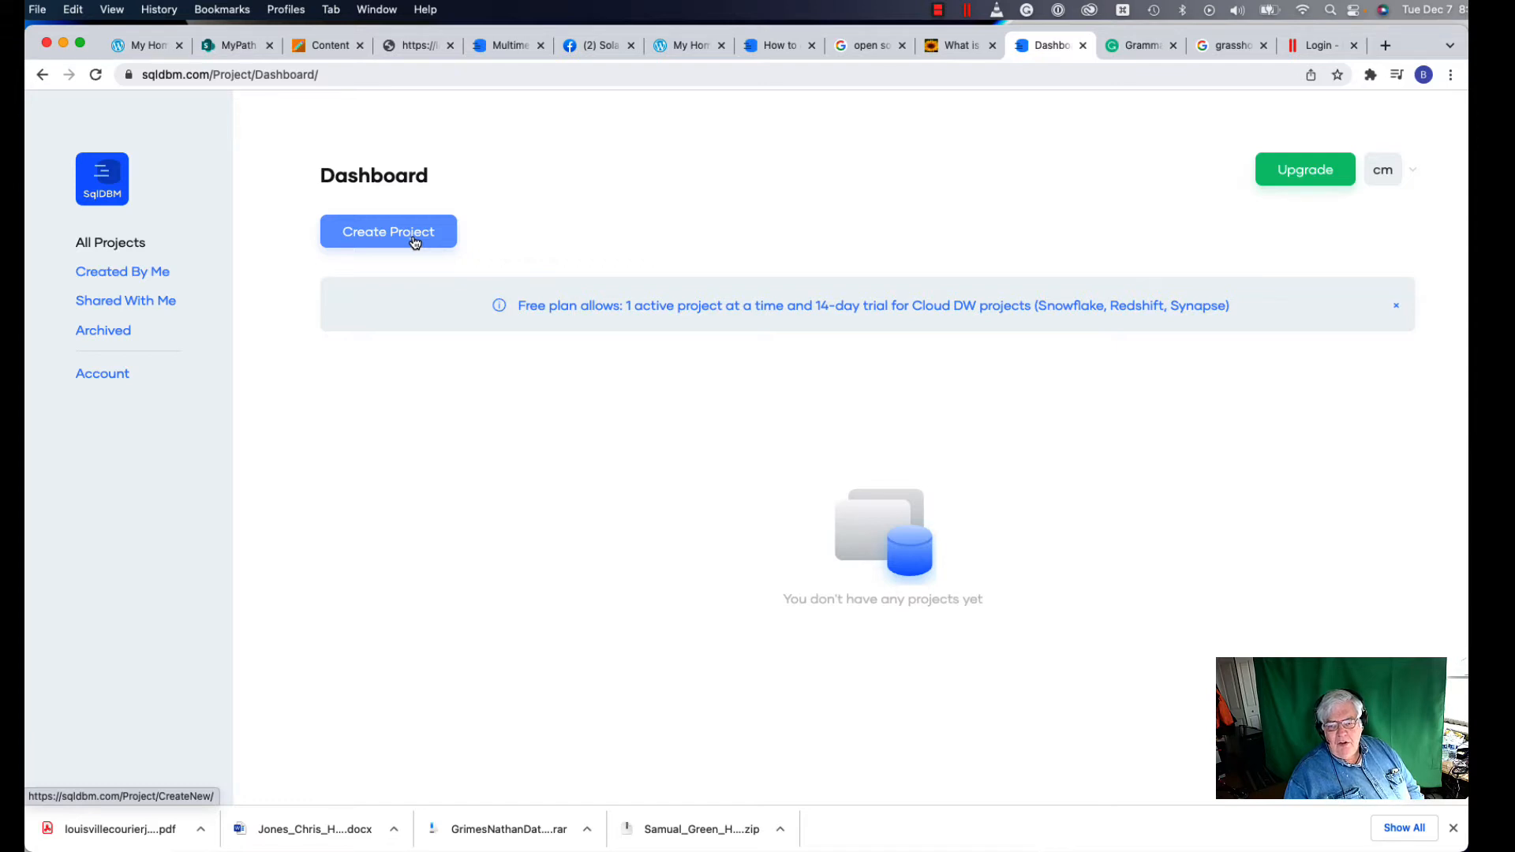
Step: Create a new MySQL project and set its diagram notation to Crow's Foot
left_click(413, 242)
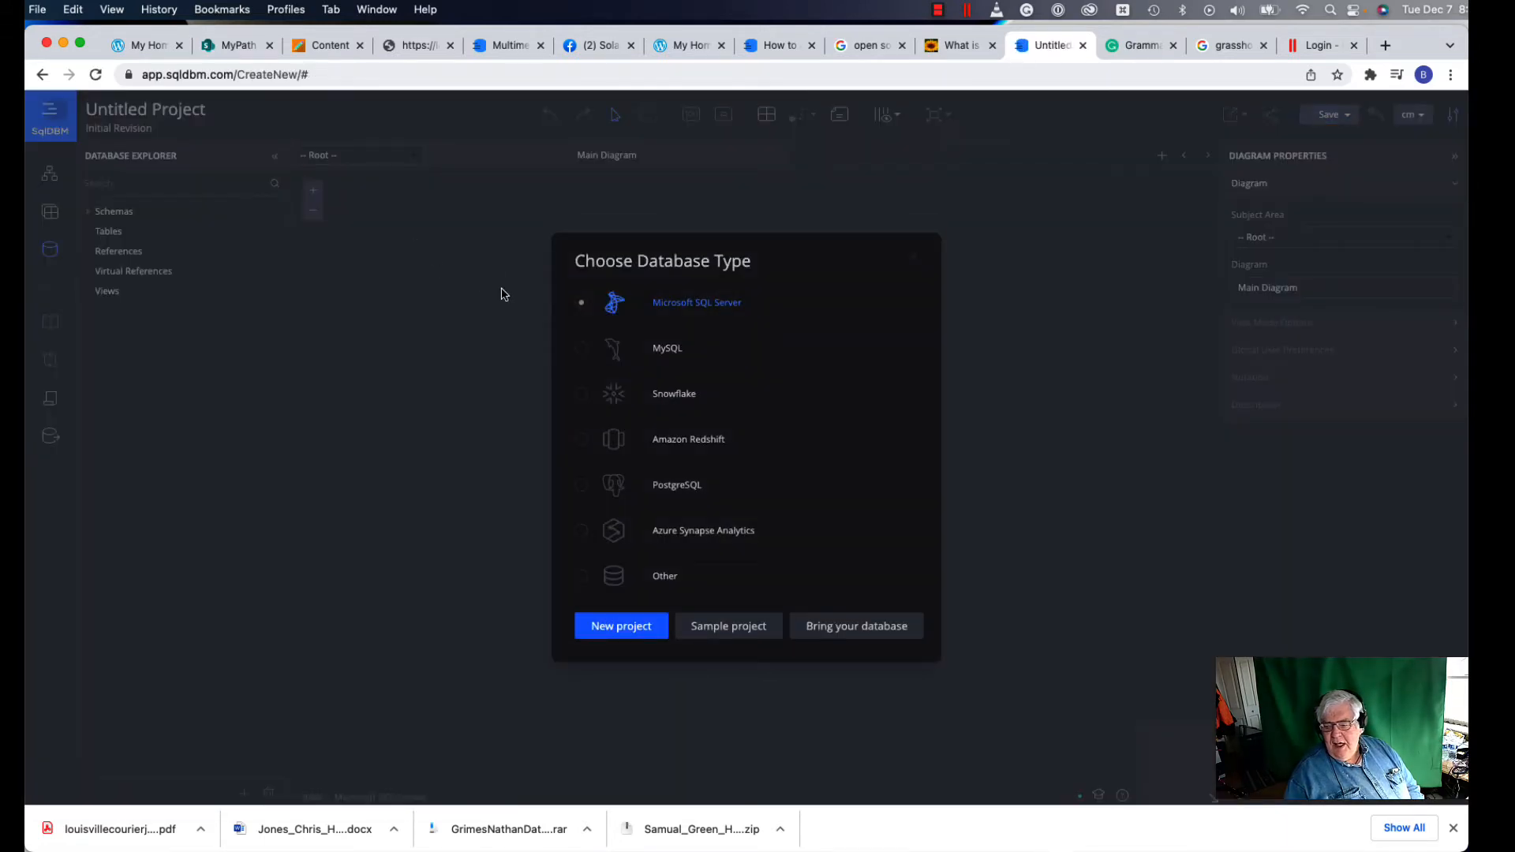
left_click(652, 358)
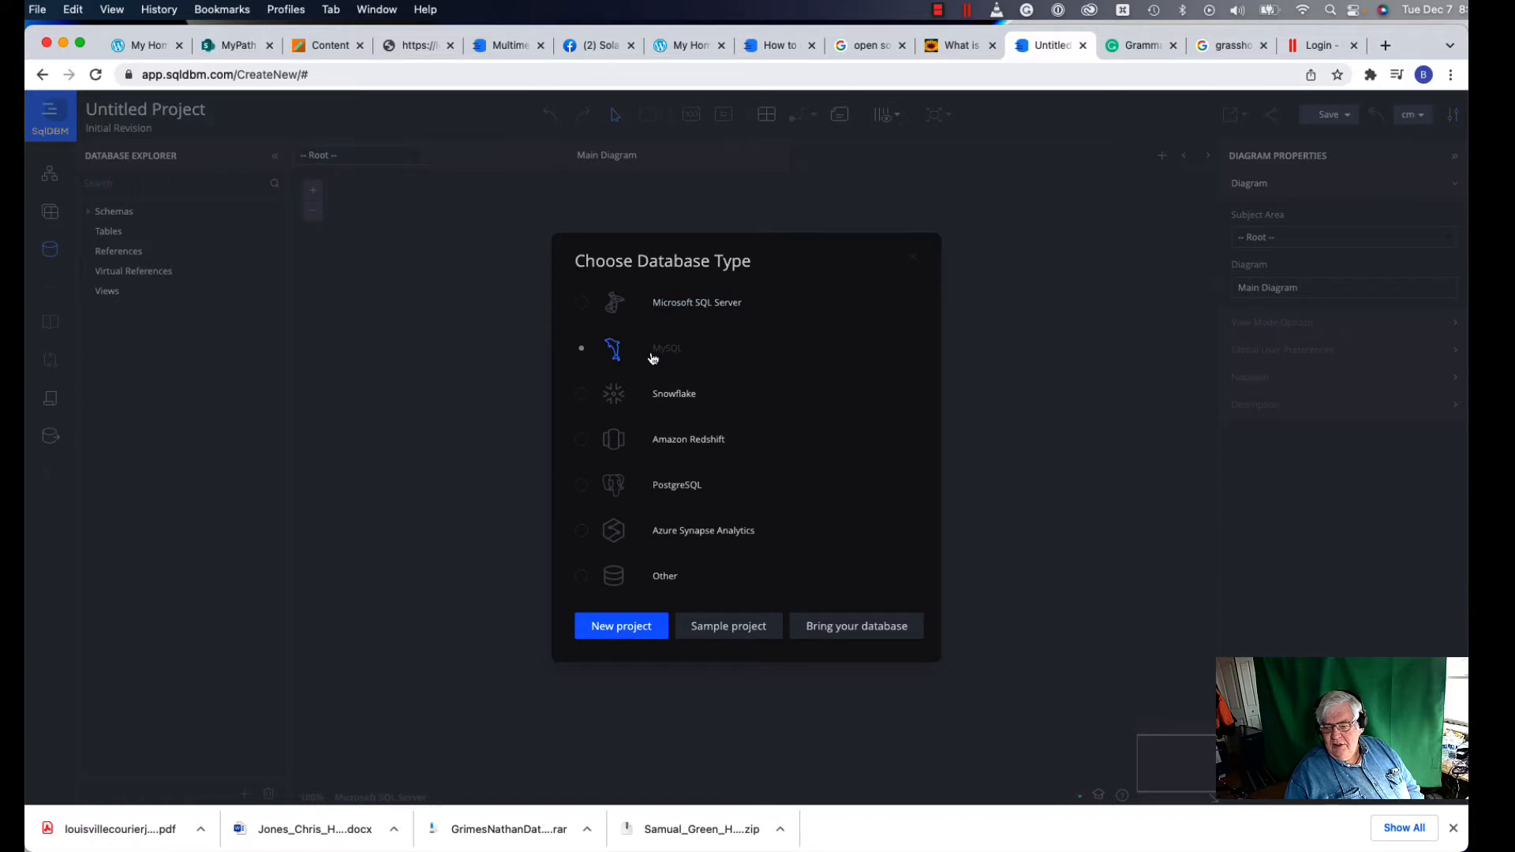
left_click(619, 634)
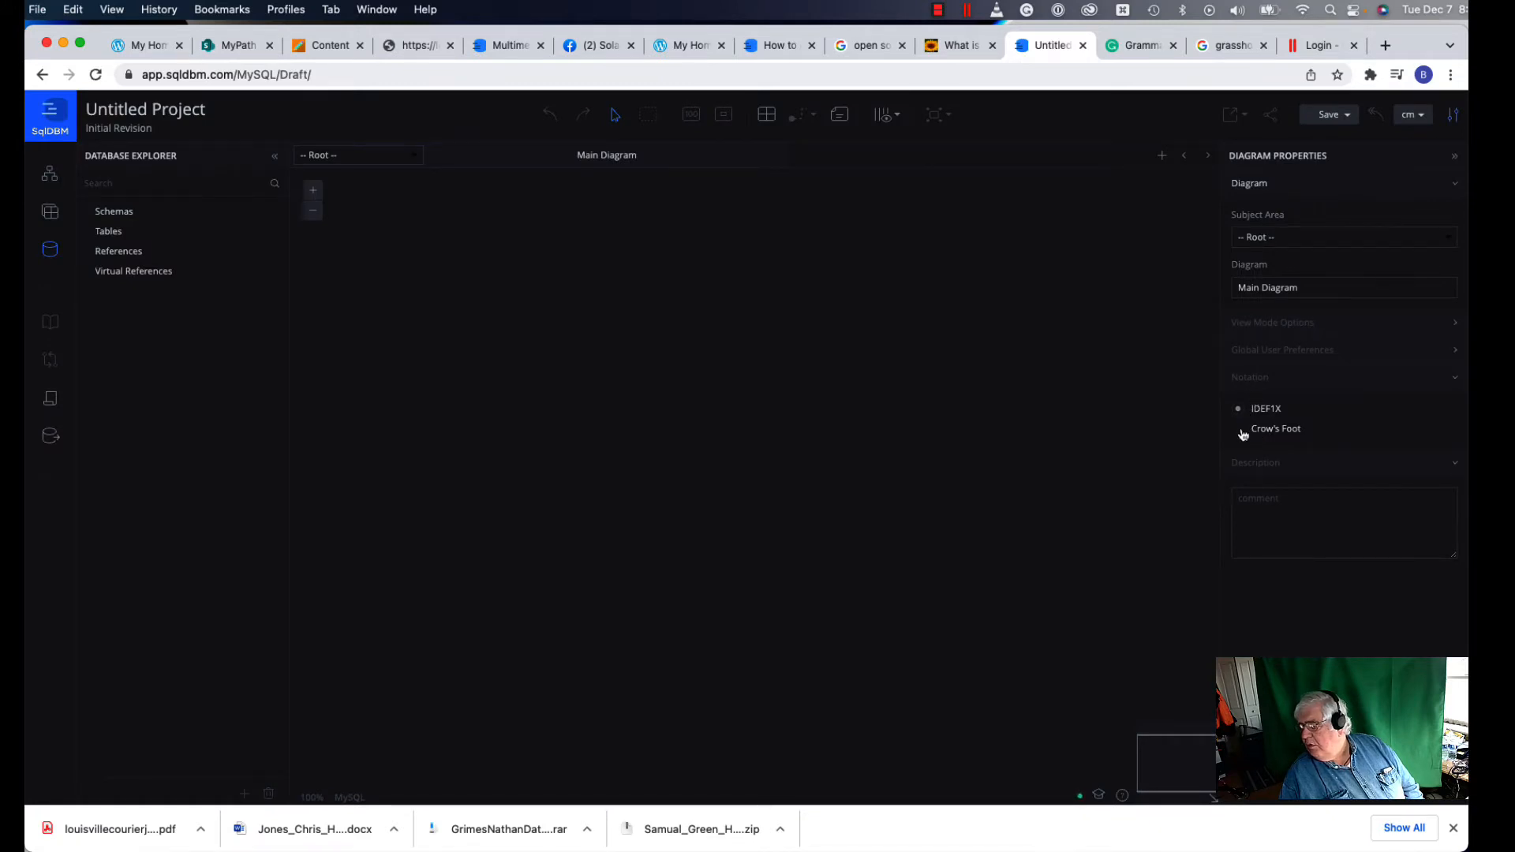
left_click(1240, 433)
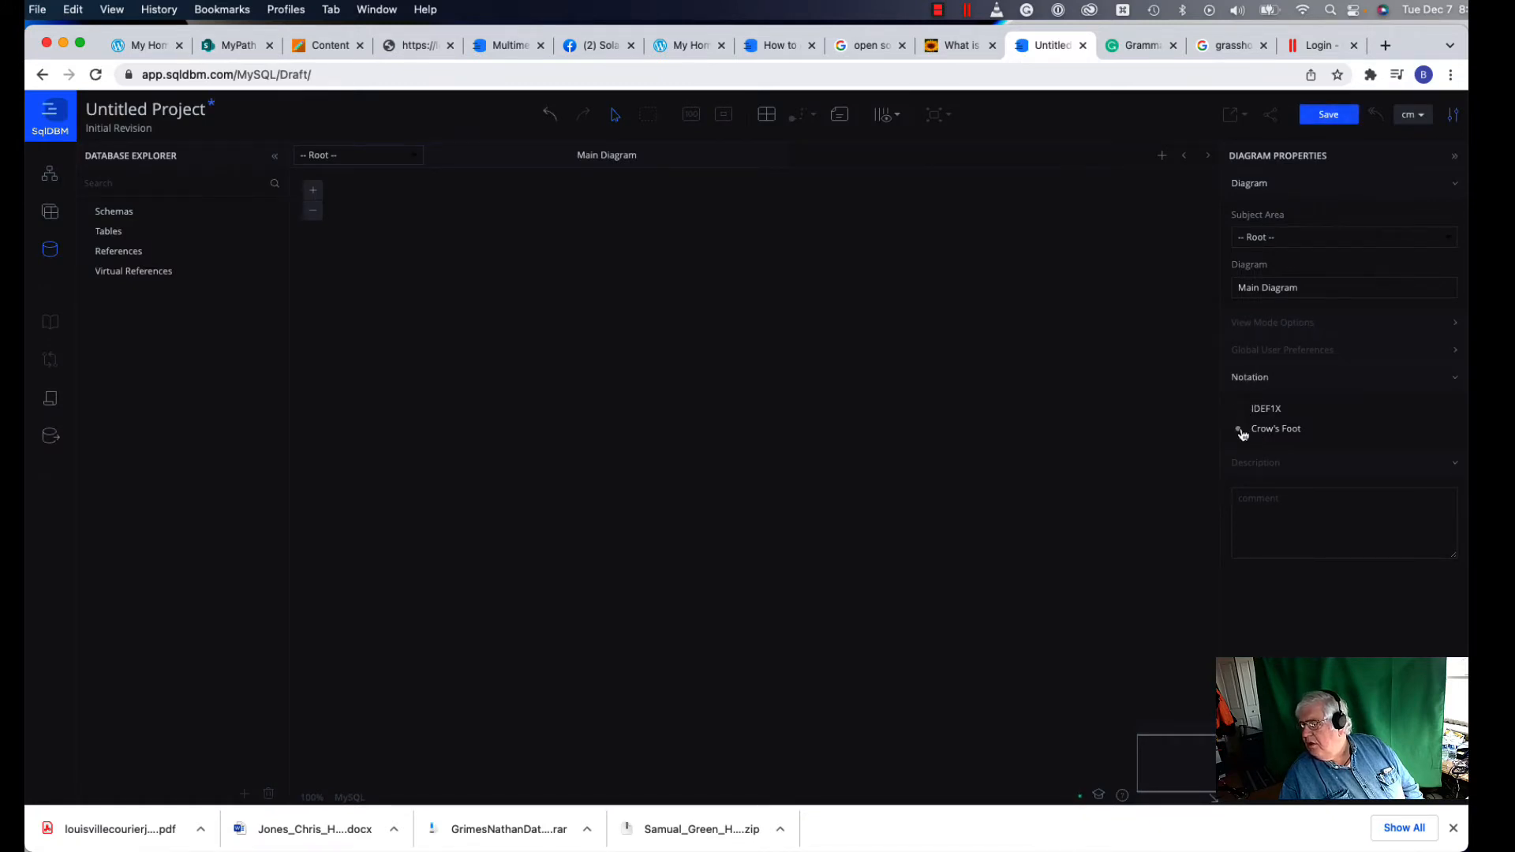
Step: Replace the 'Untitled Project' title with 'Student Data'
left_click(202, 107)
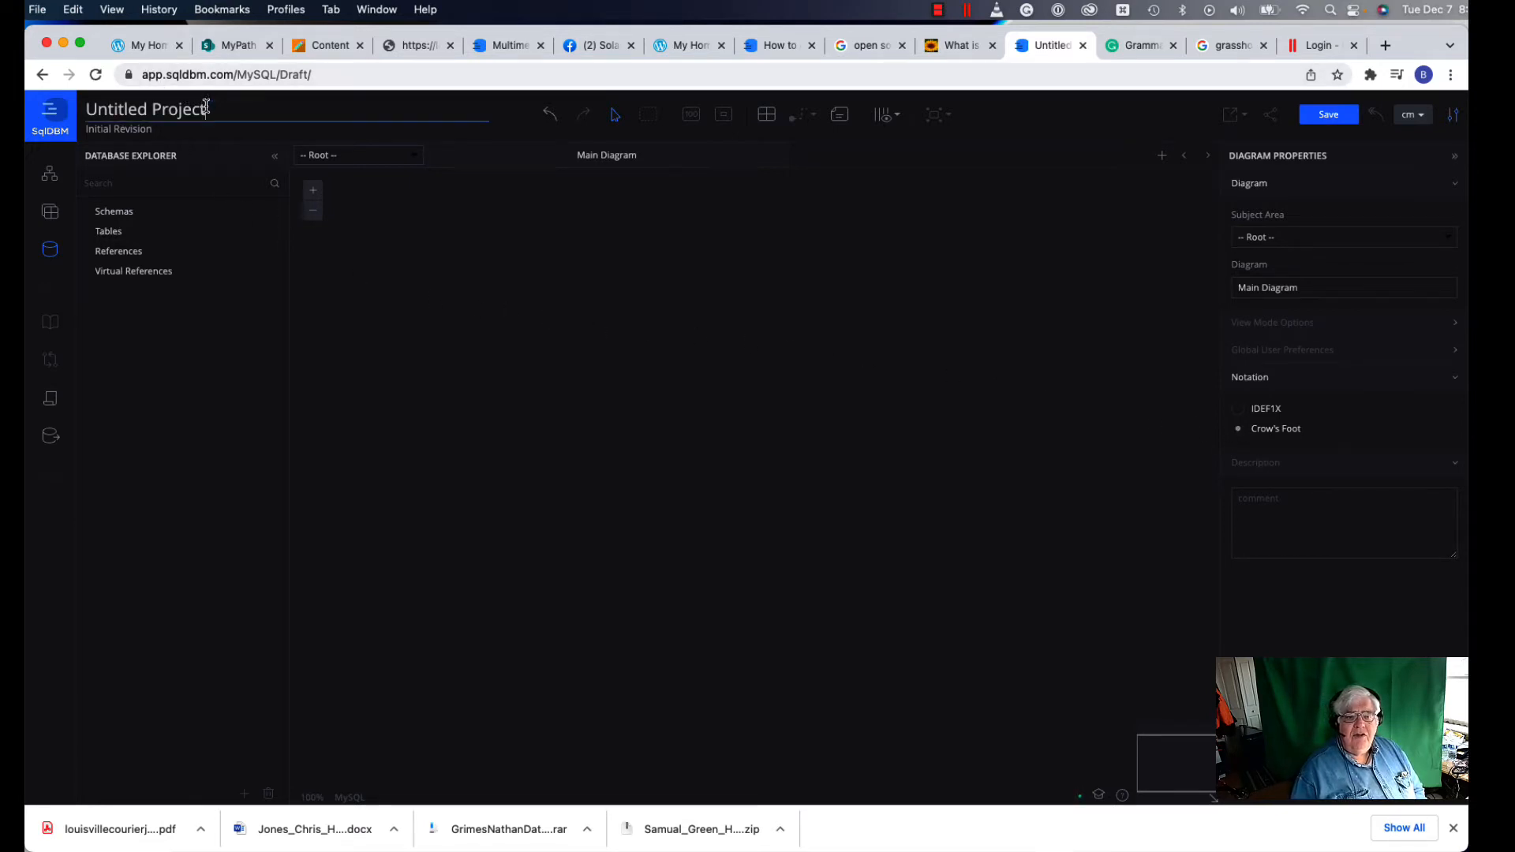
left_click_drag(202, 107, 86, 109)
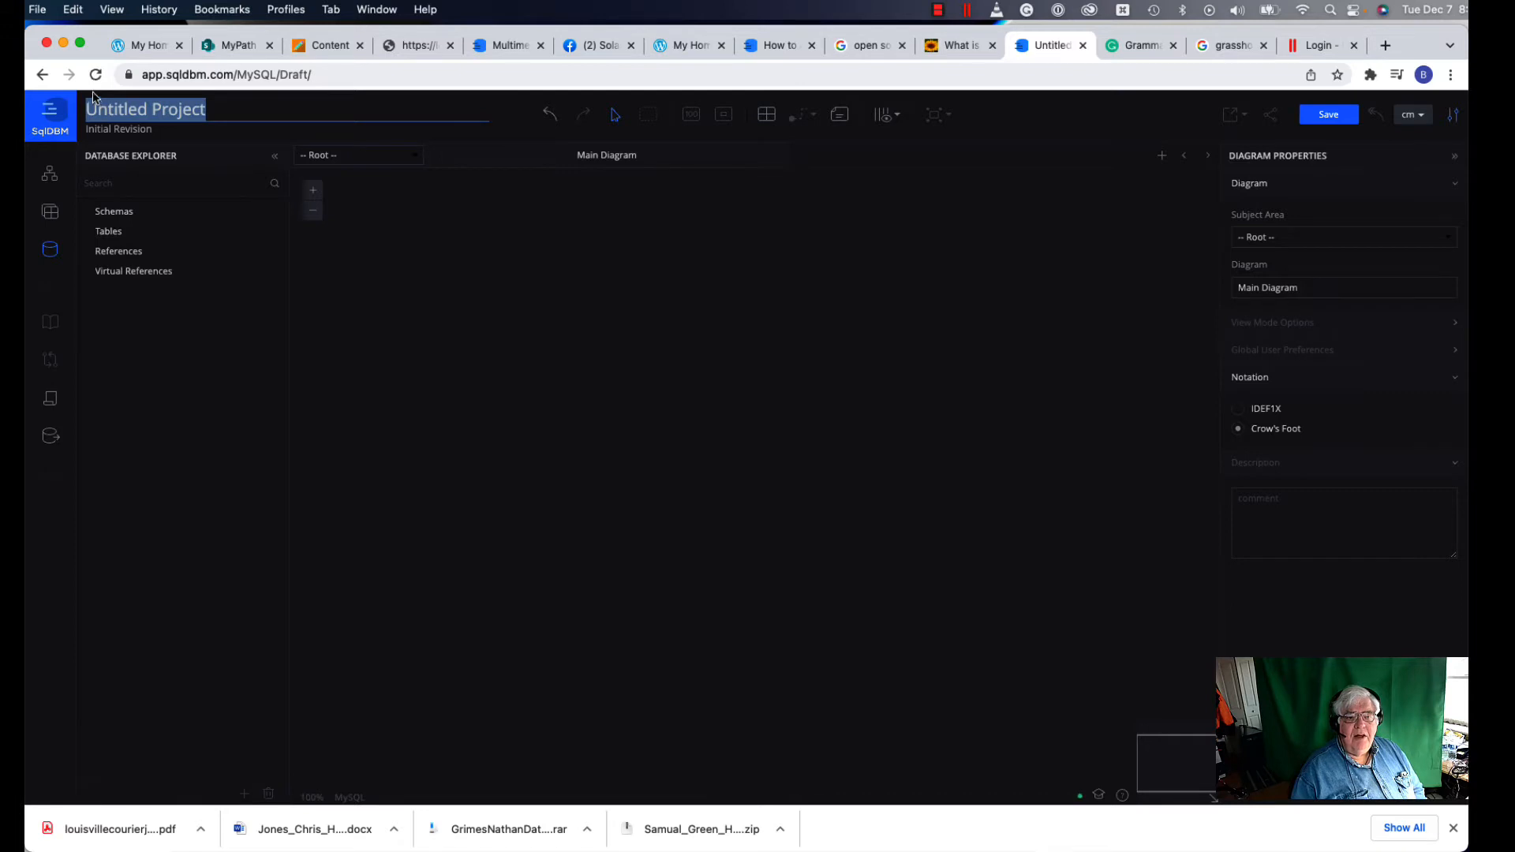
type("S")
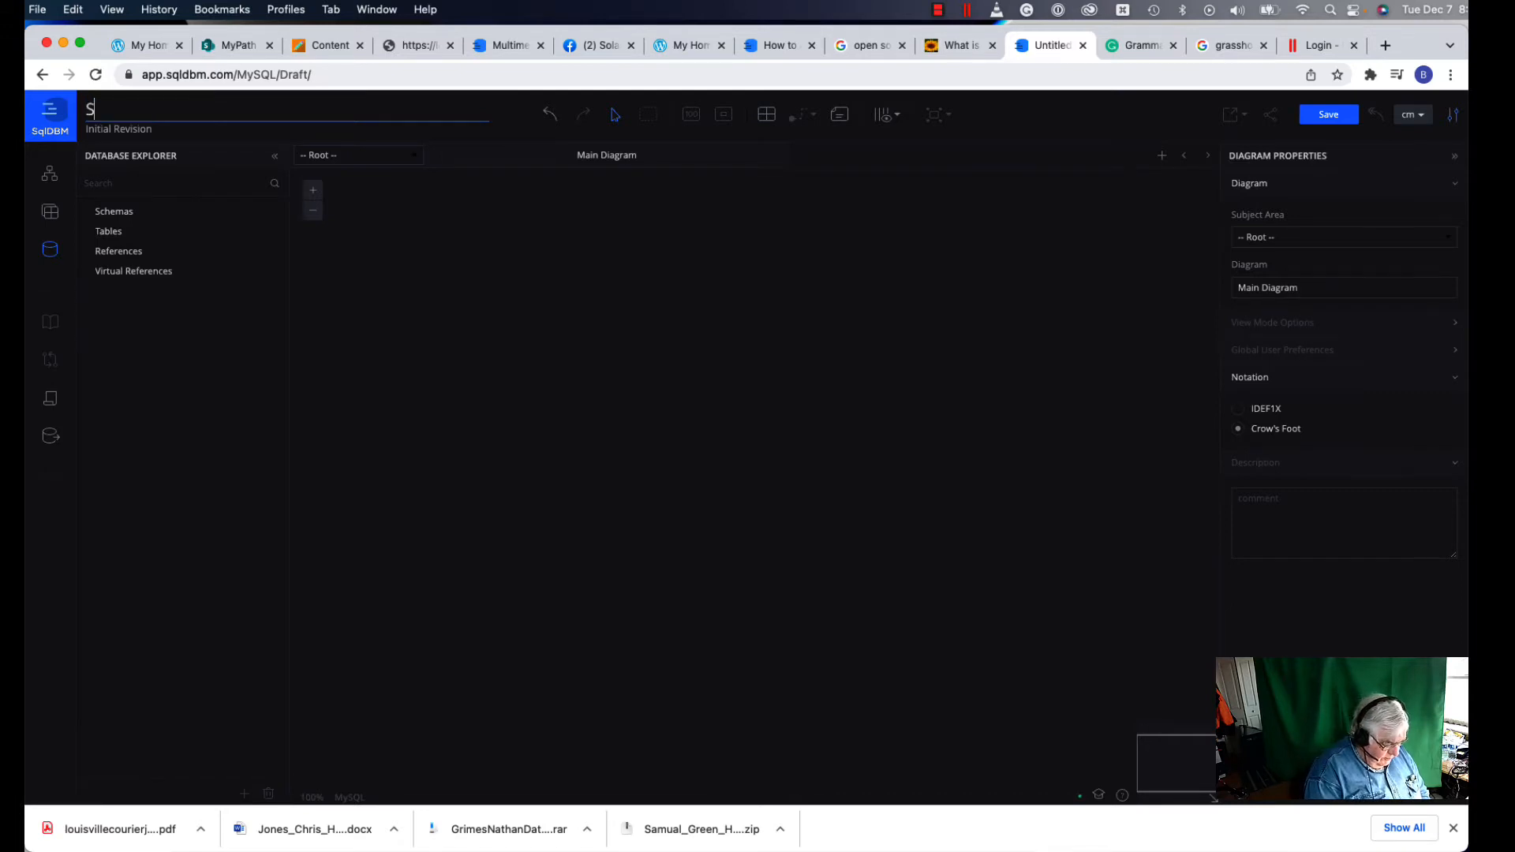
type("tudent")
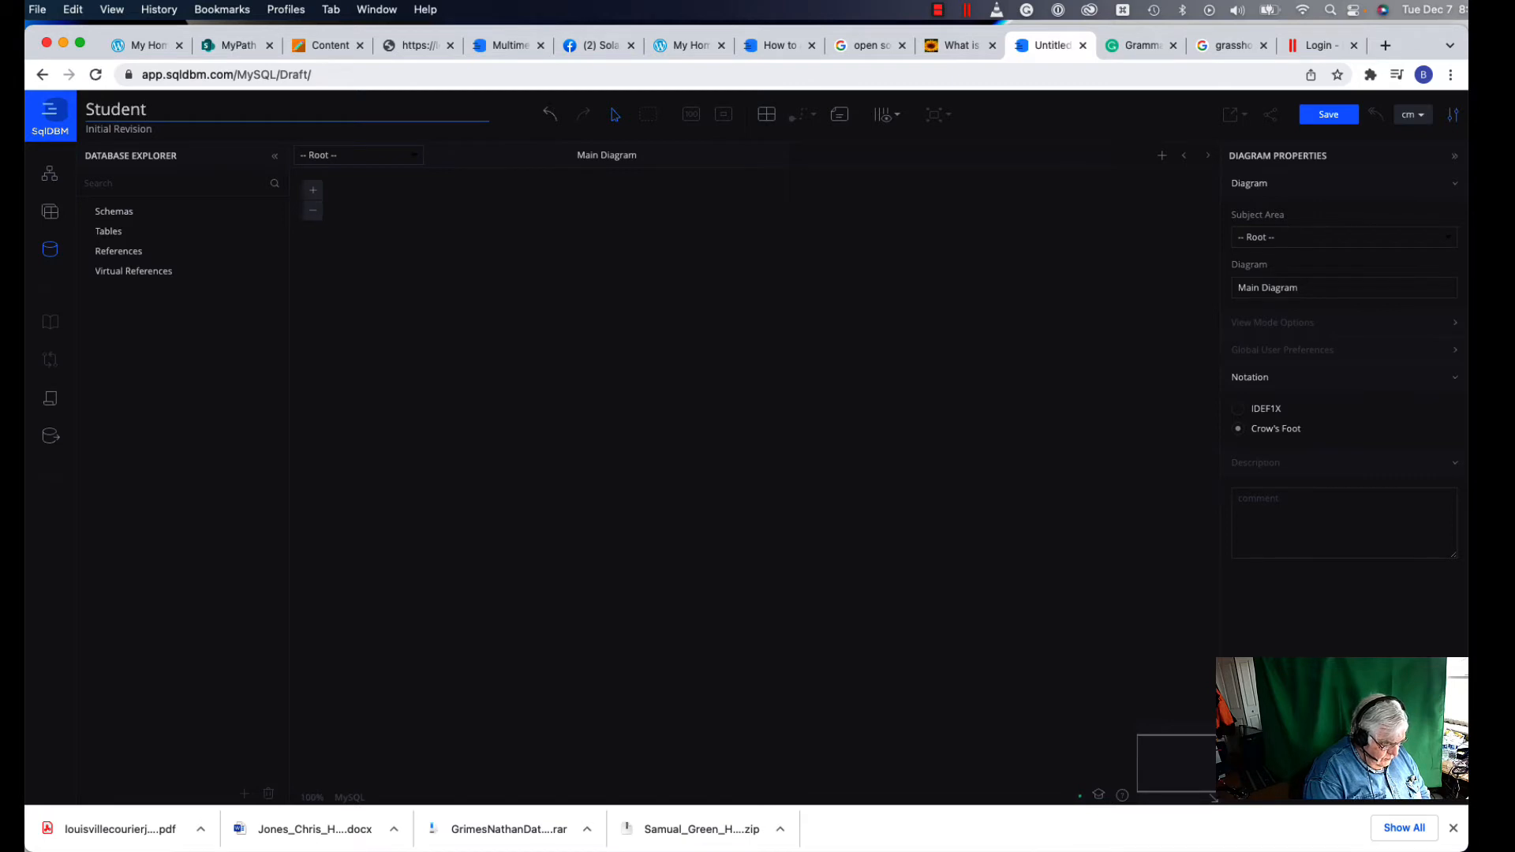
type(" Data")
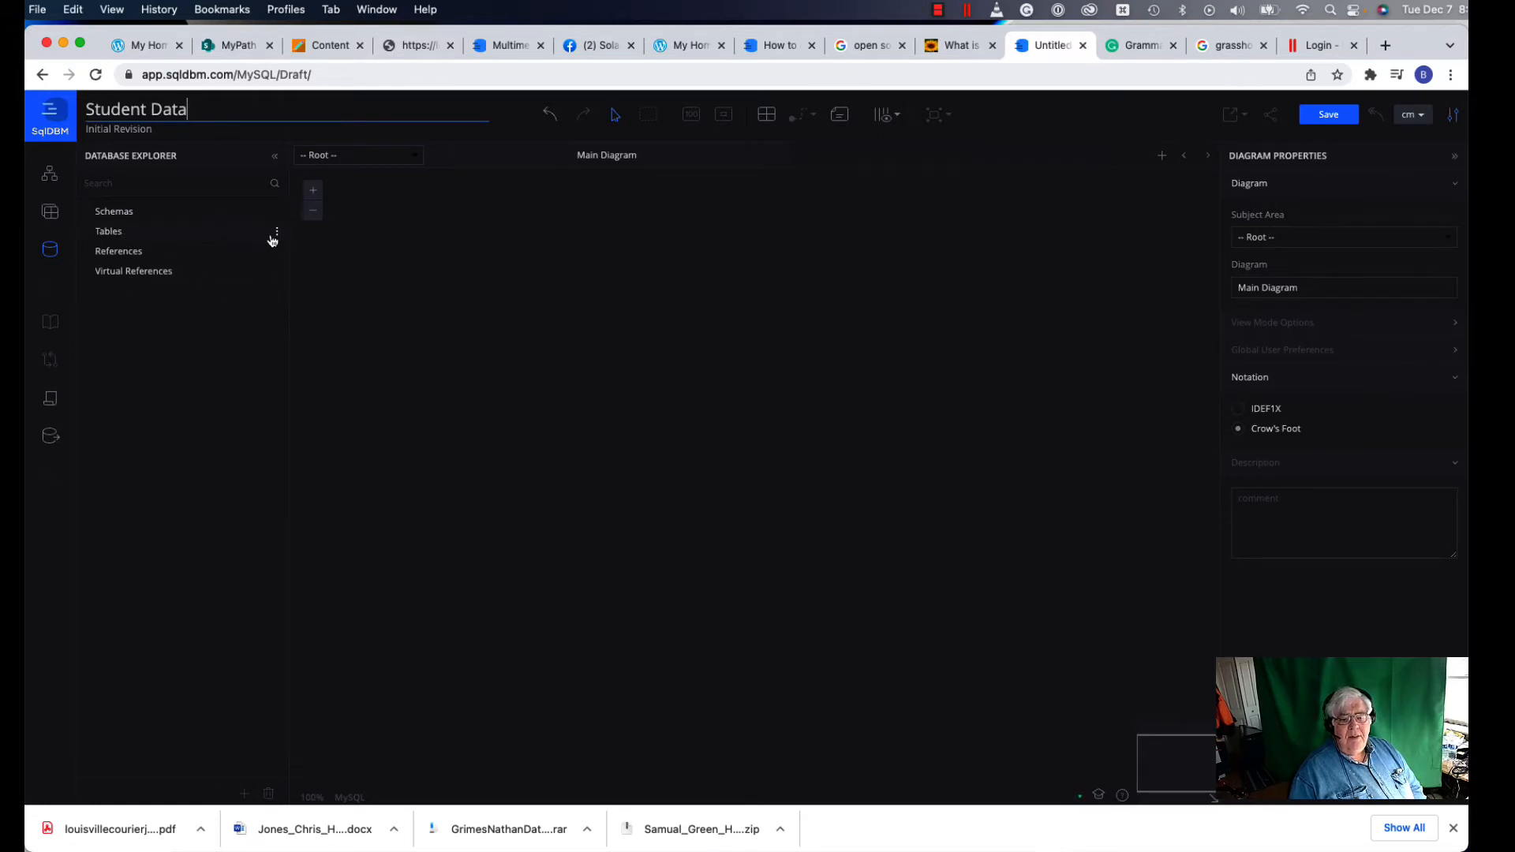
Step: Add a new table to the diagram and rename it from table_2 to State
left_click(277, 233)
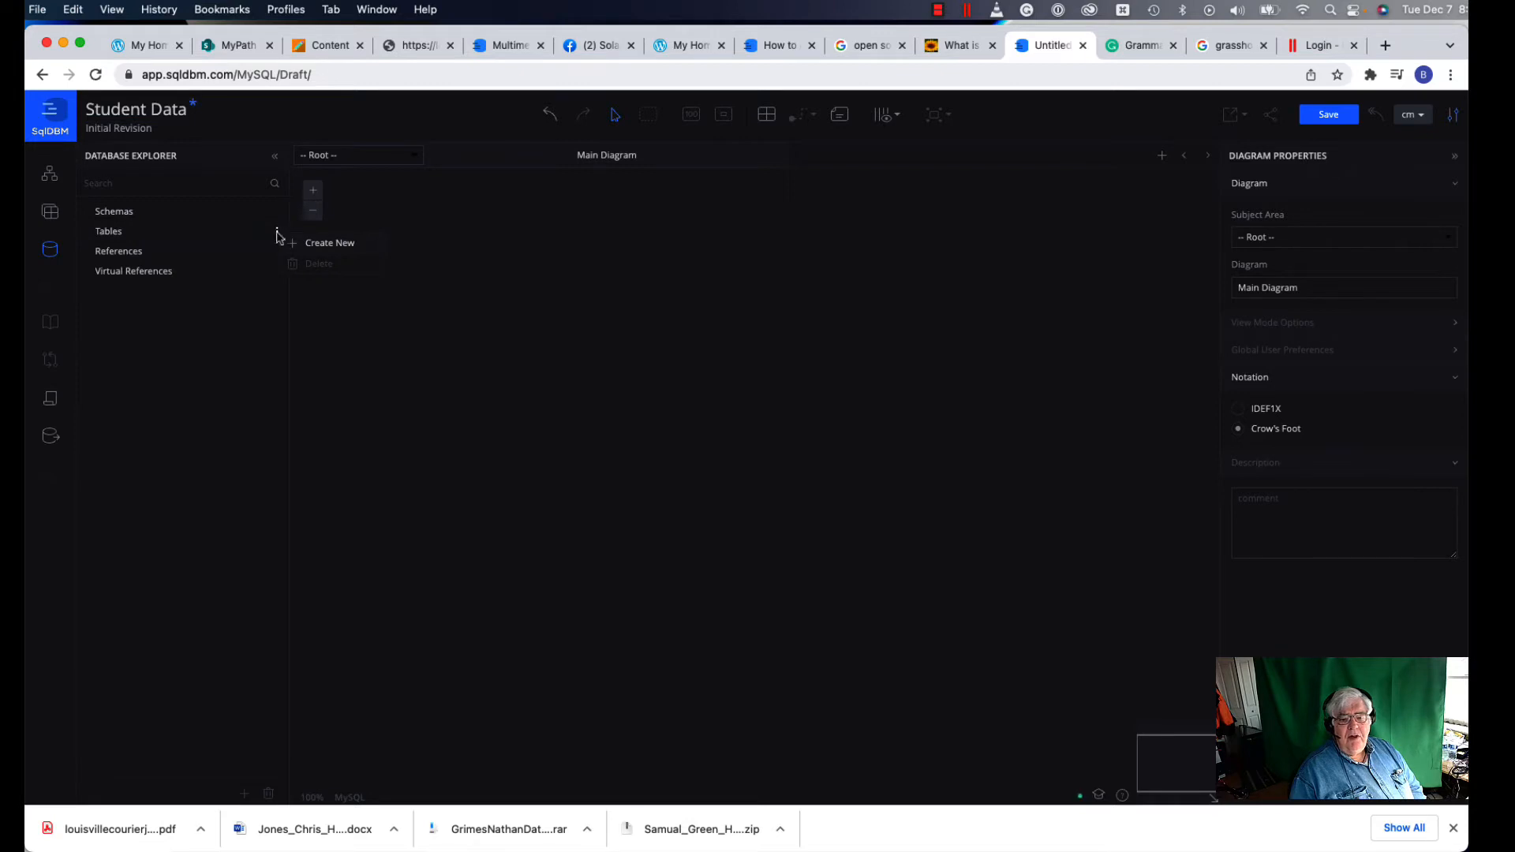
left_click(306, 244)
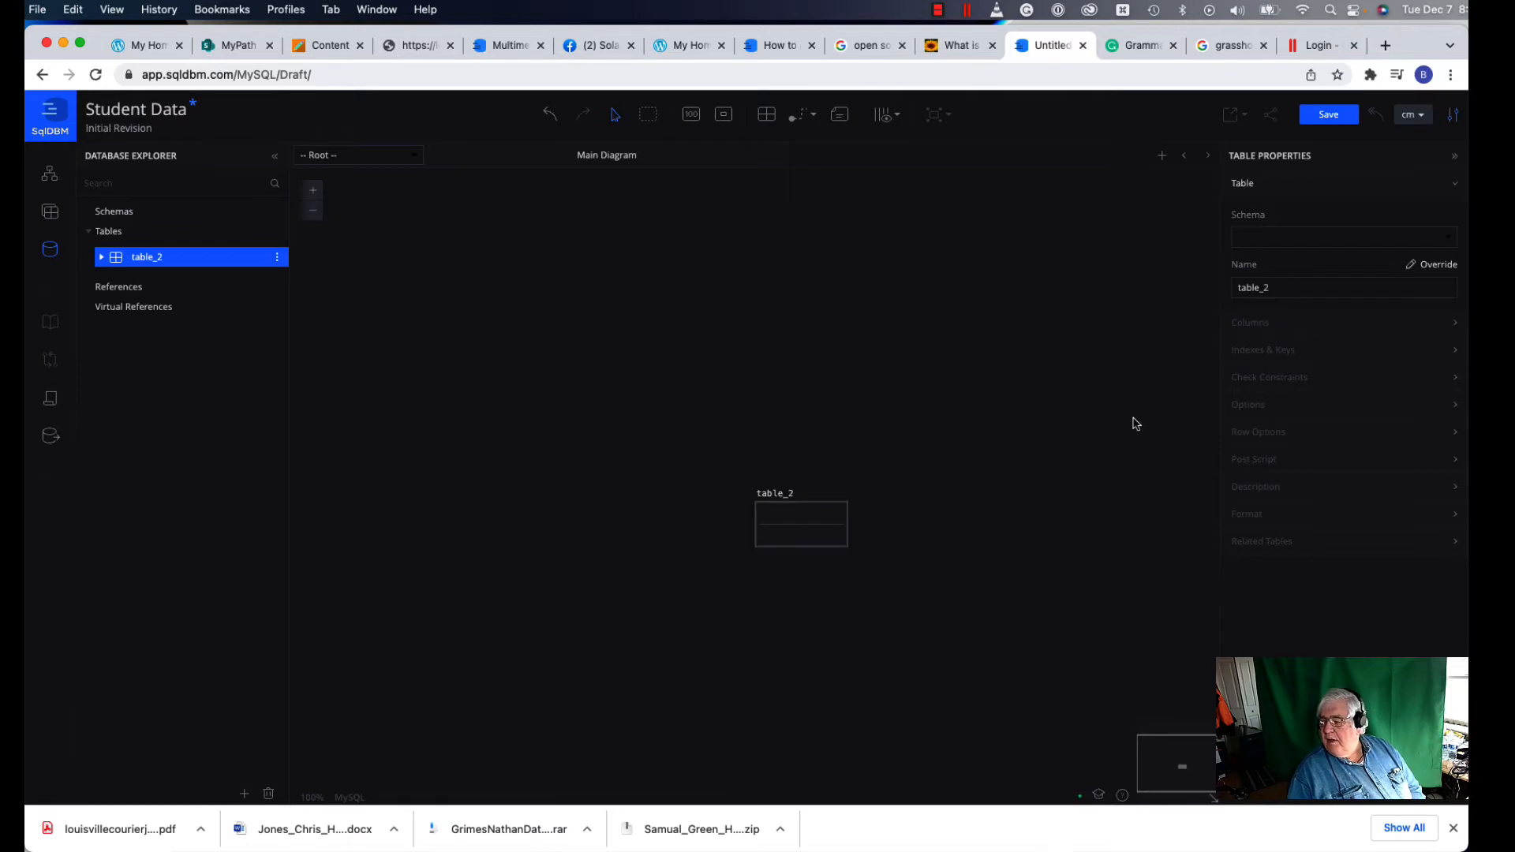
left_click_drag(1278, 289, 1216, 288)
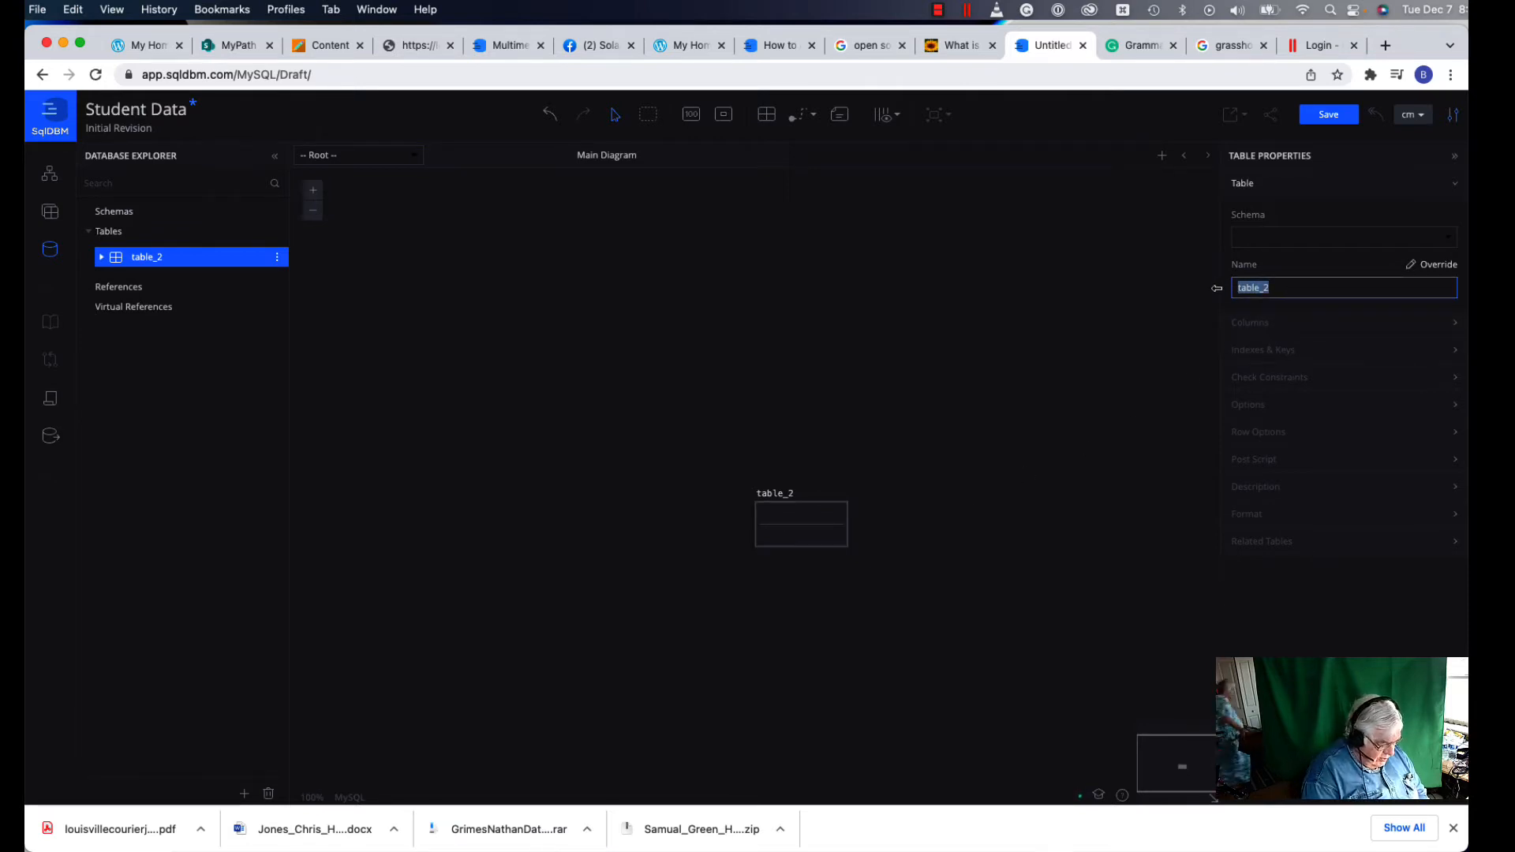
type("State")
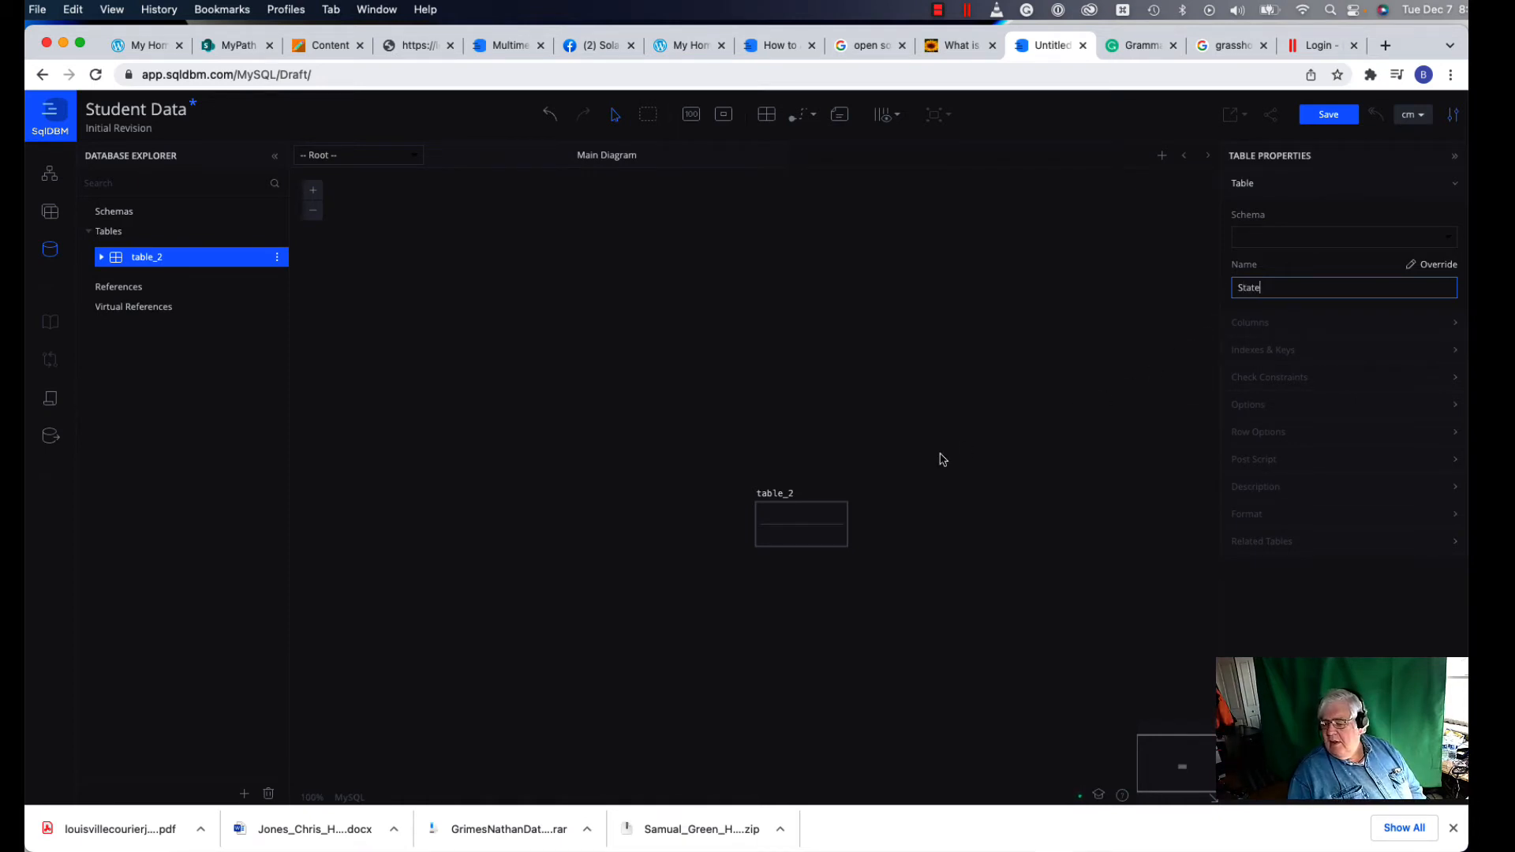
left_click(766, 515)
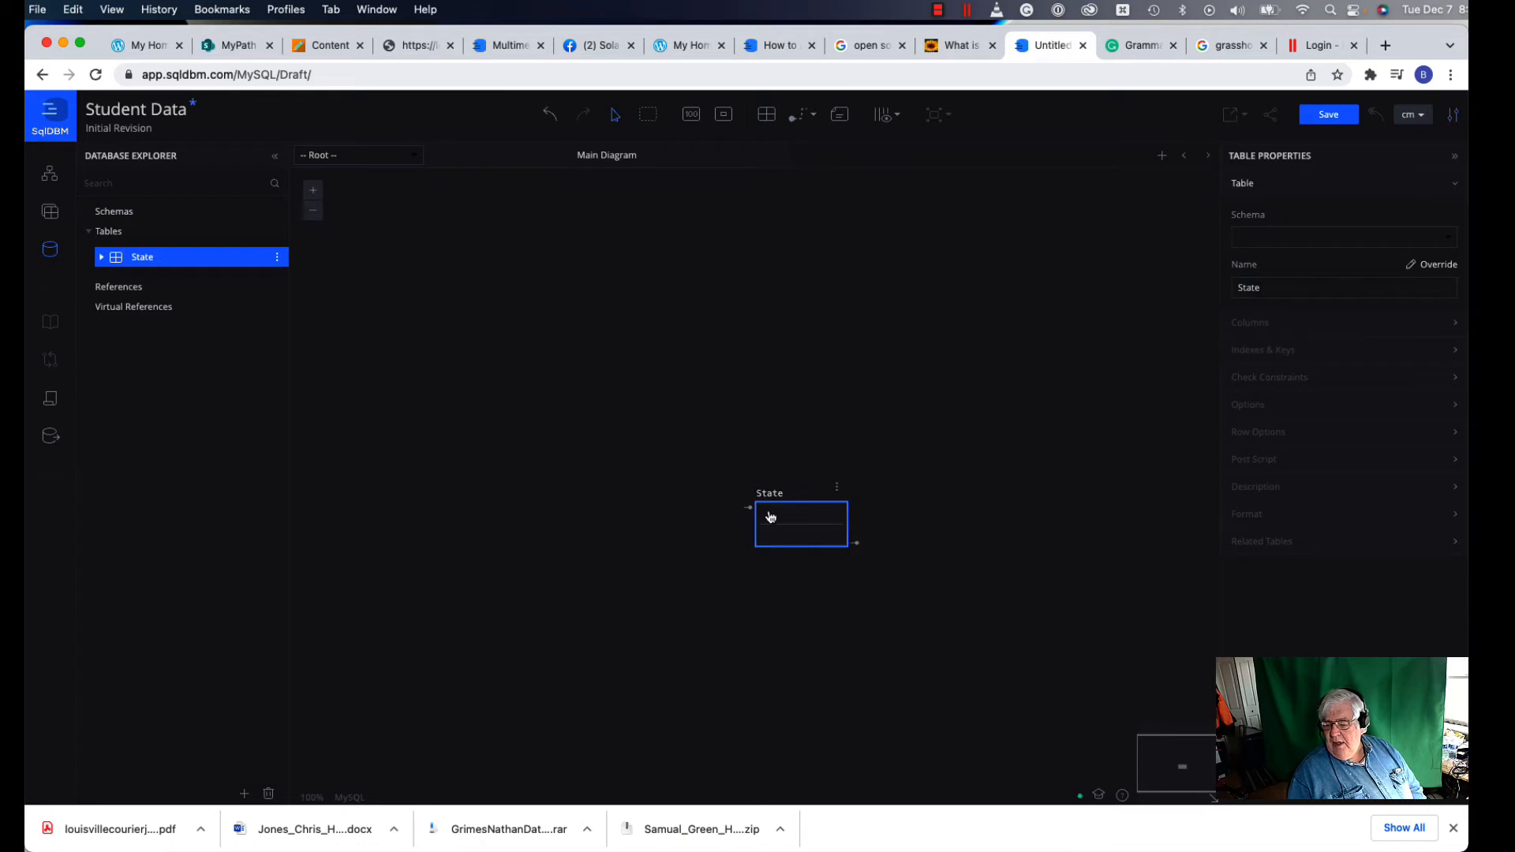
double_click(772, 517)
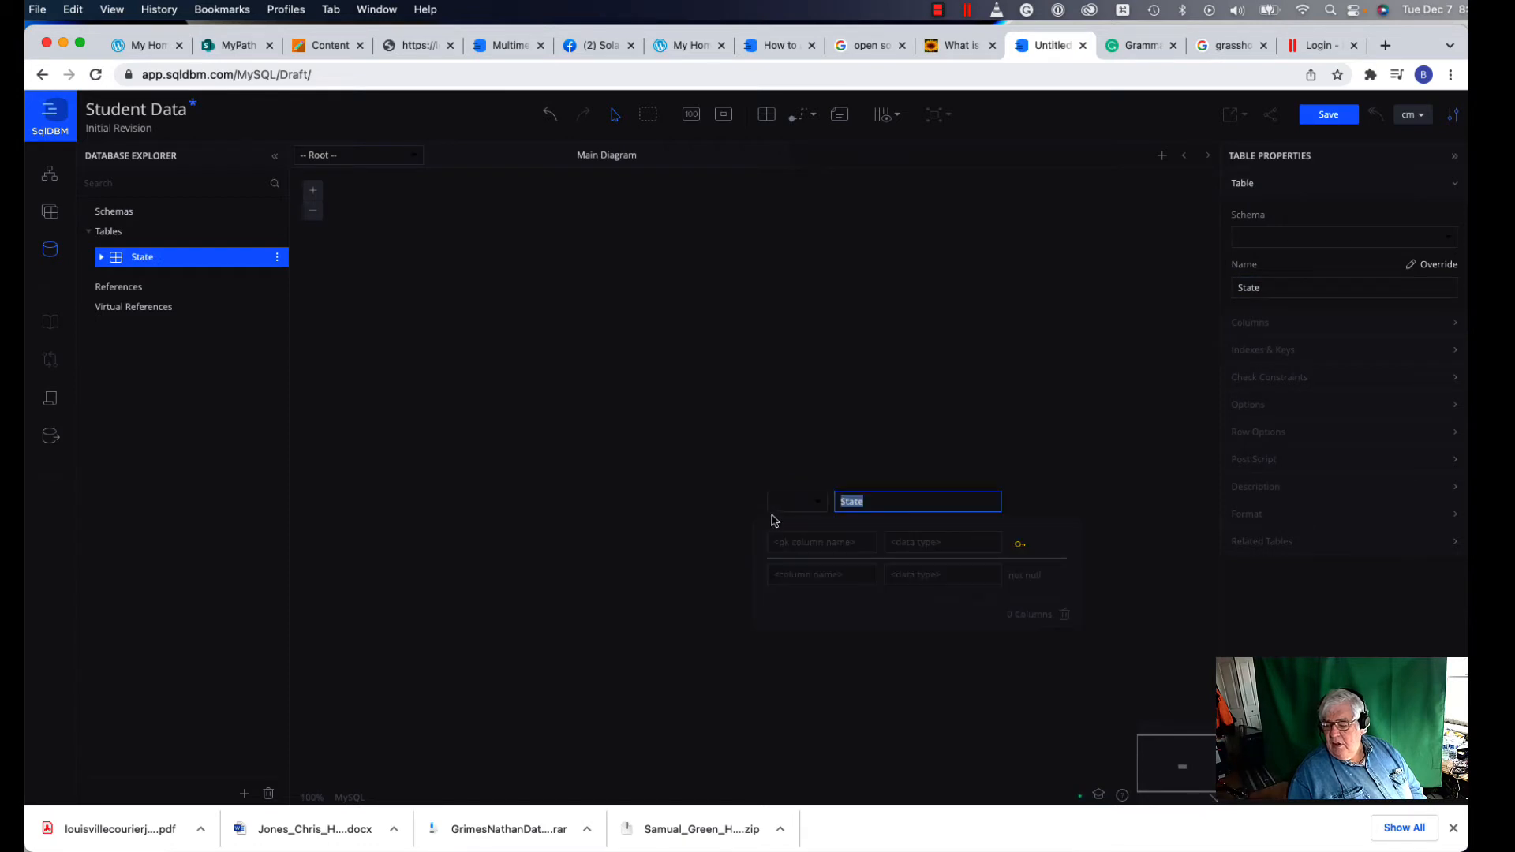
Step: Give the State table a primary key column state_id of type char(2)
left_click(799, 544)
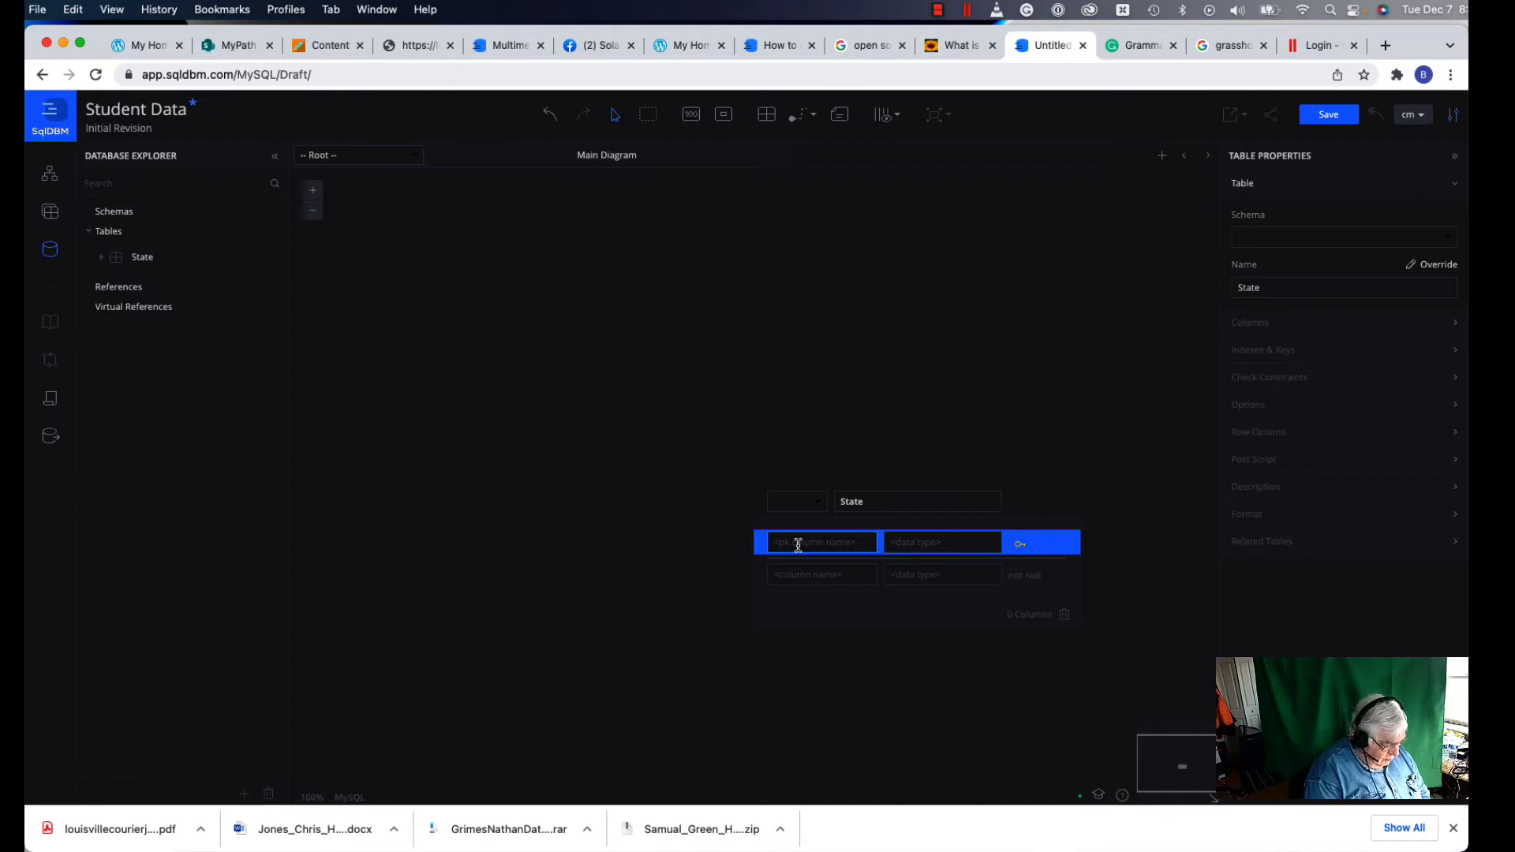
type("state")
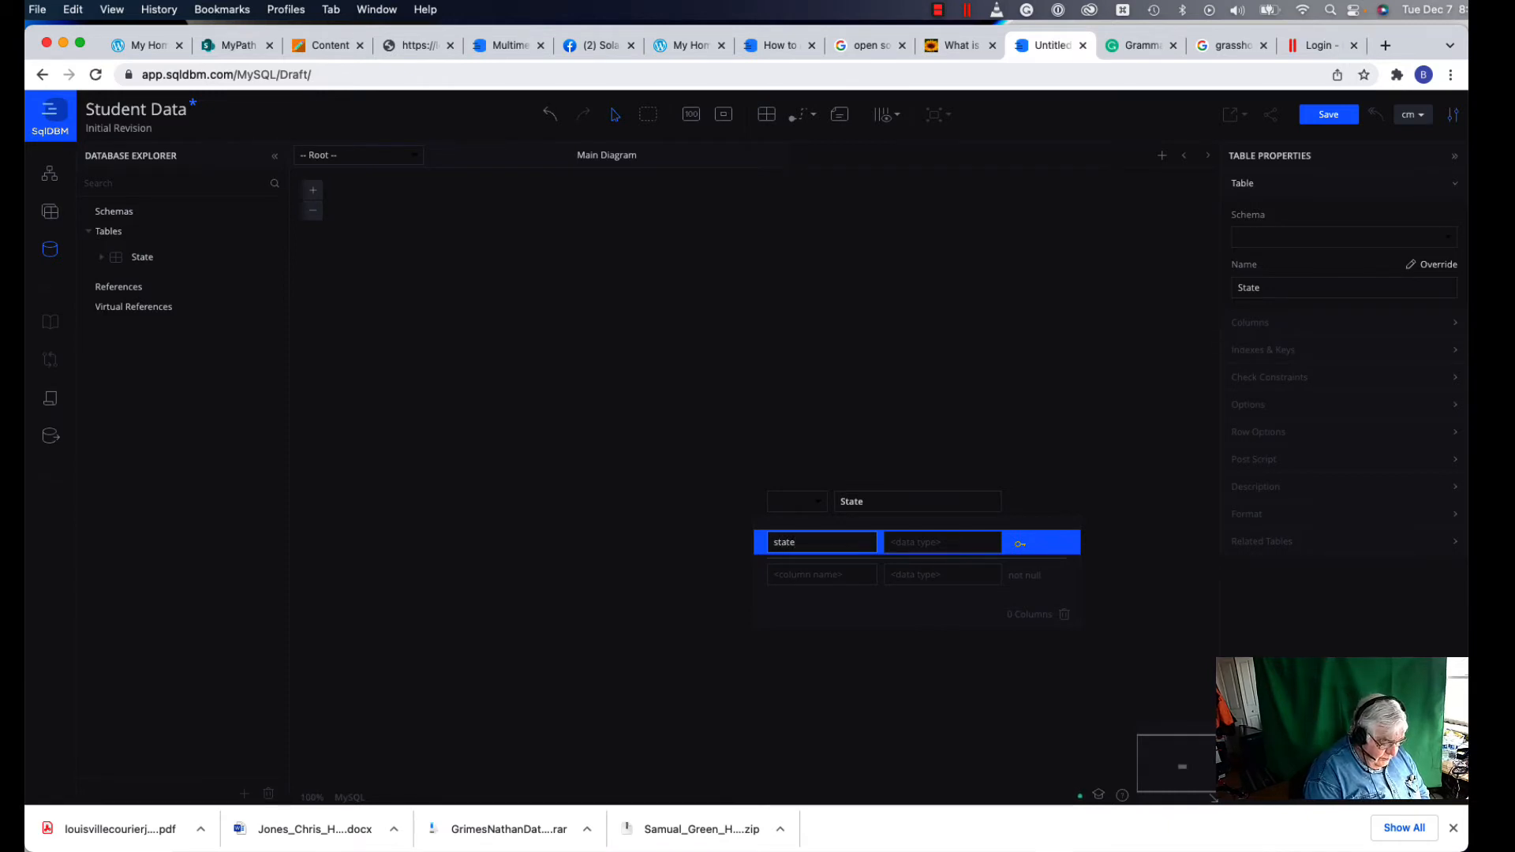
type("id")
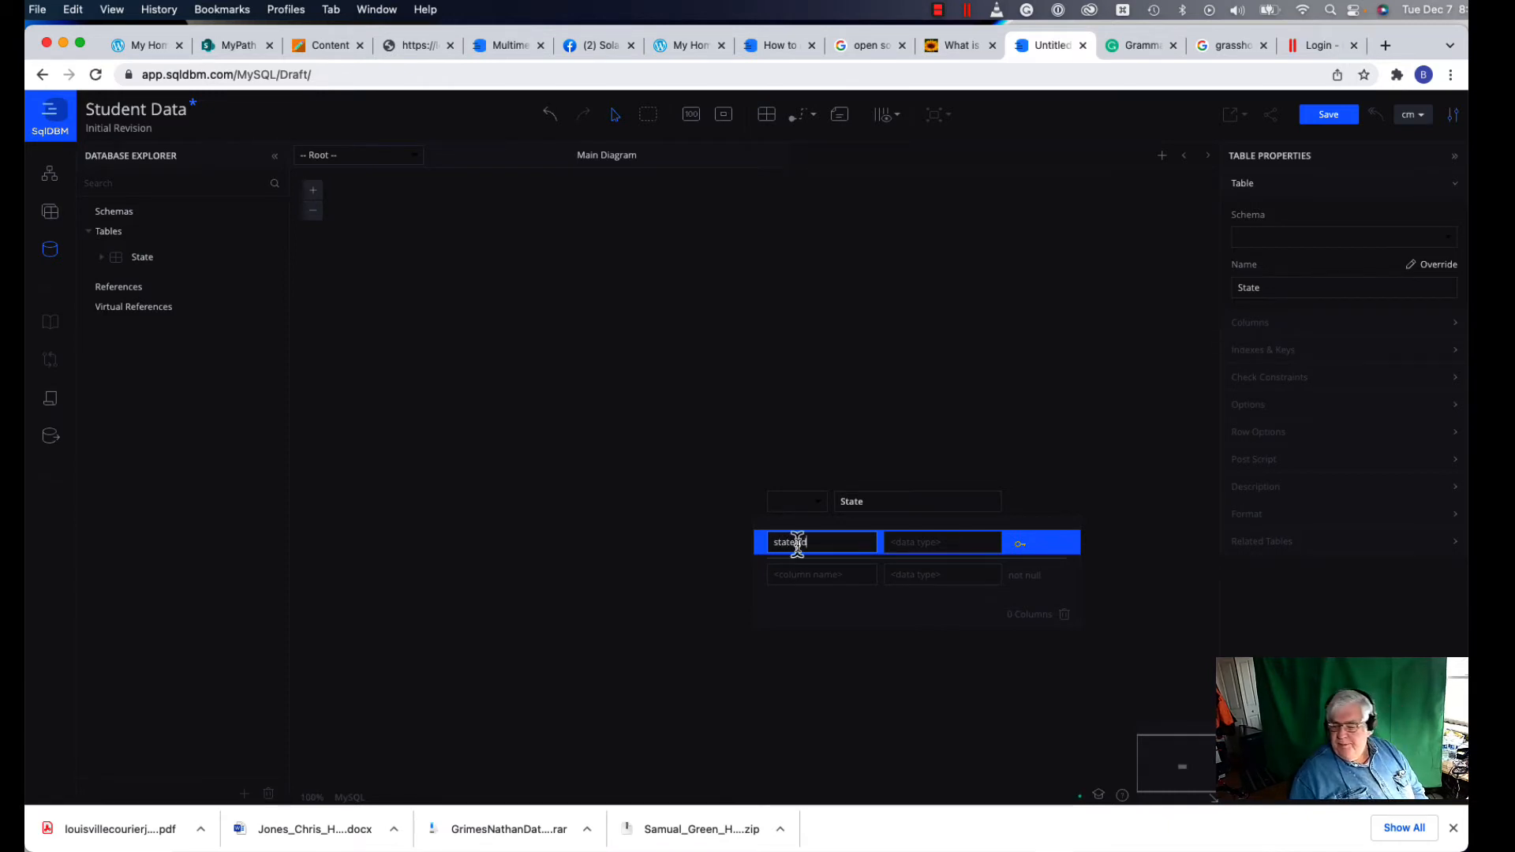
left_click(926, 542)
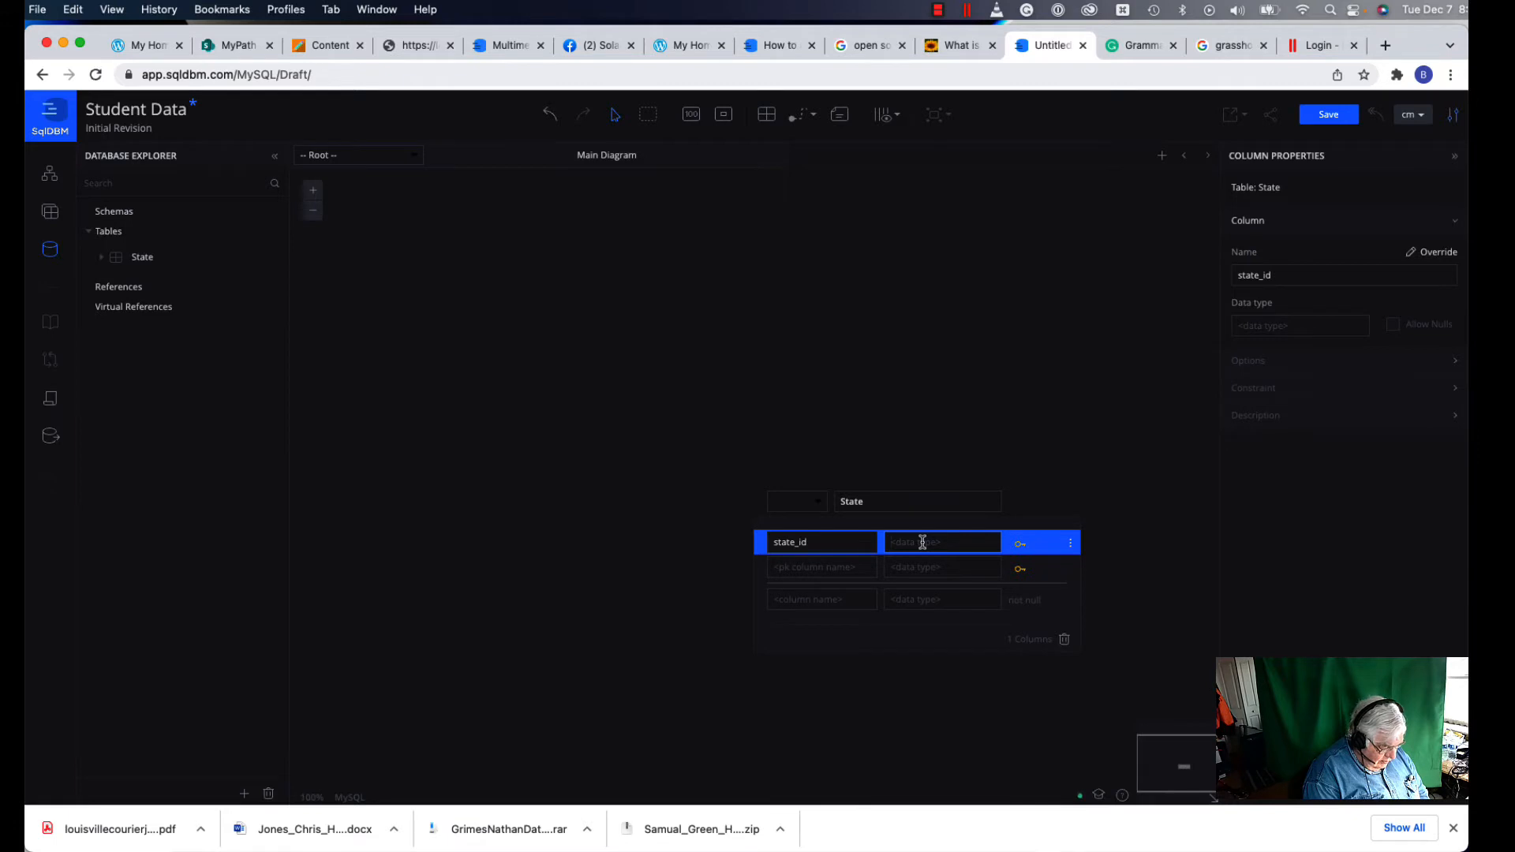
type("cha")
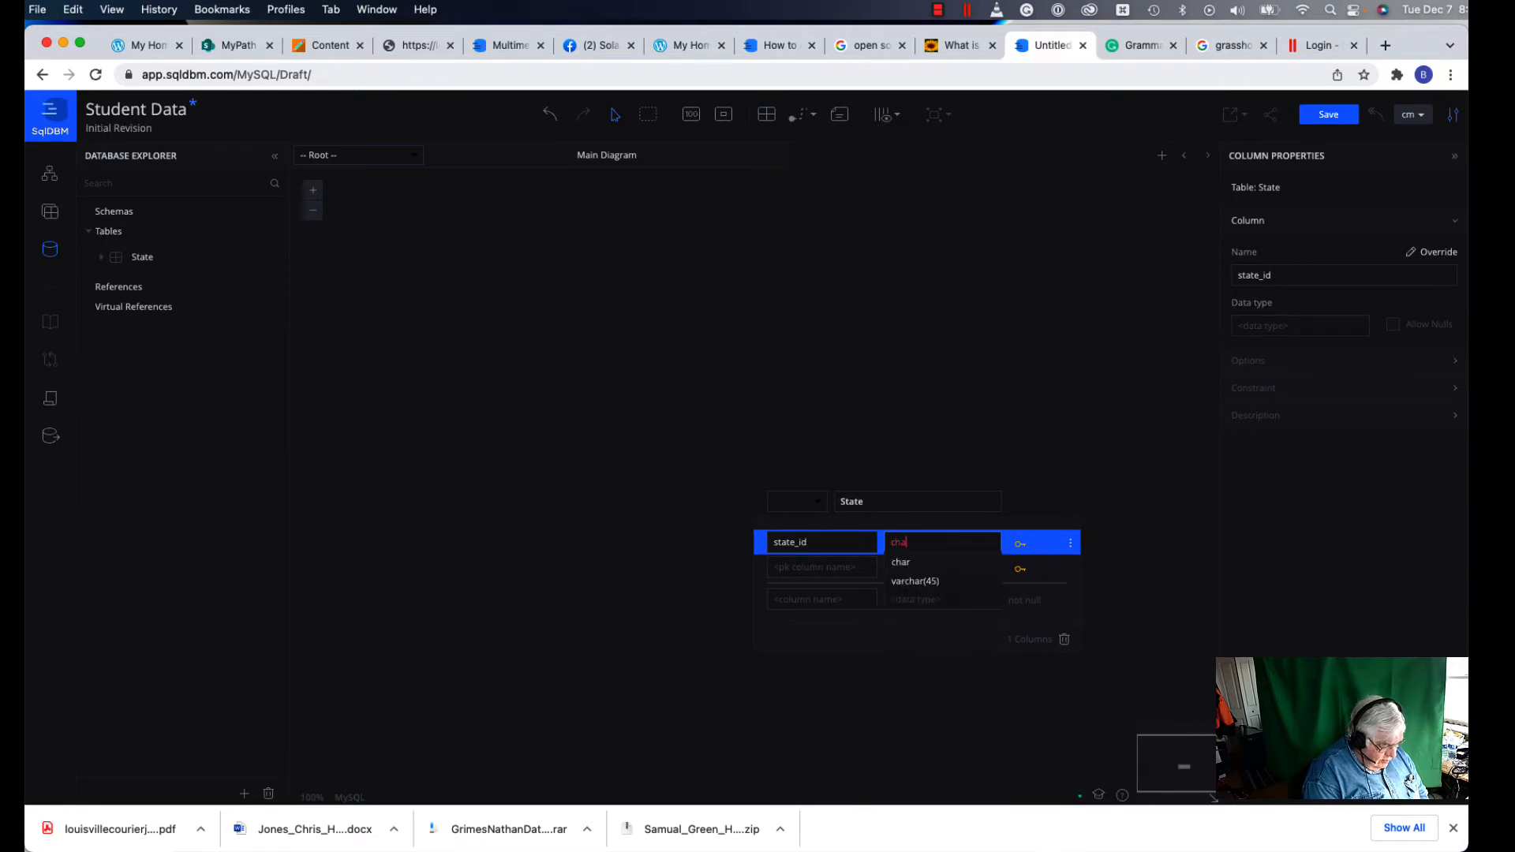
type("r(2)")
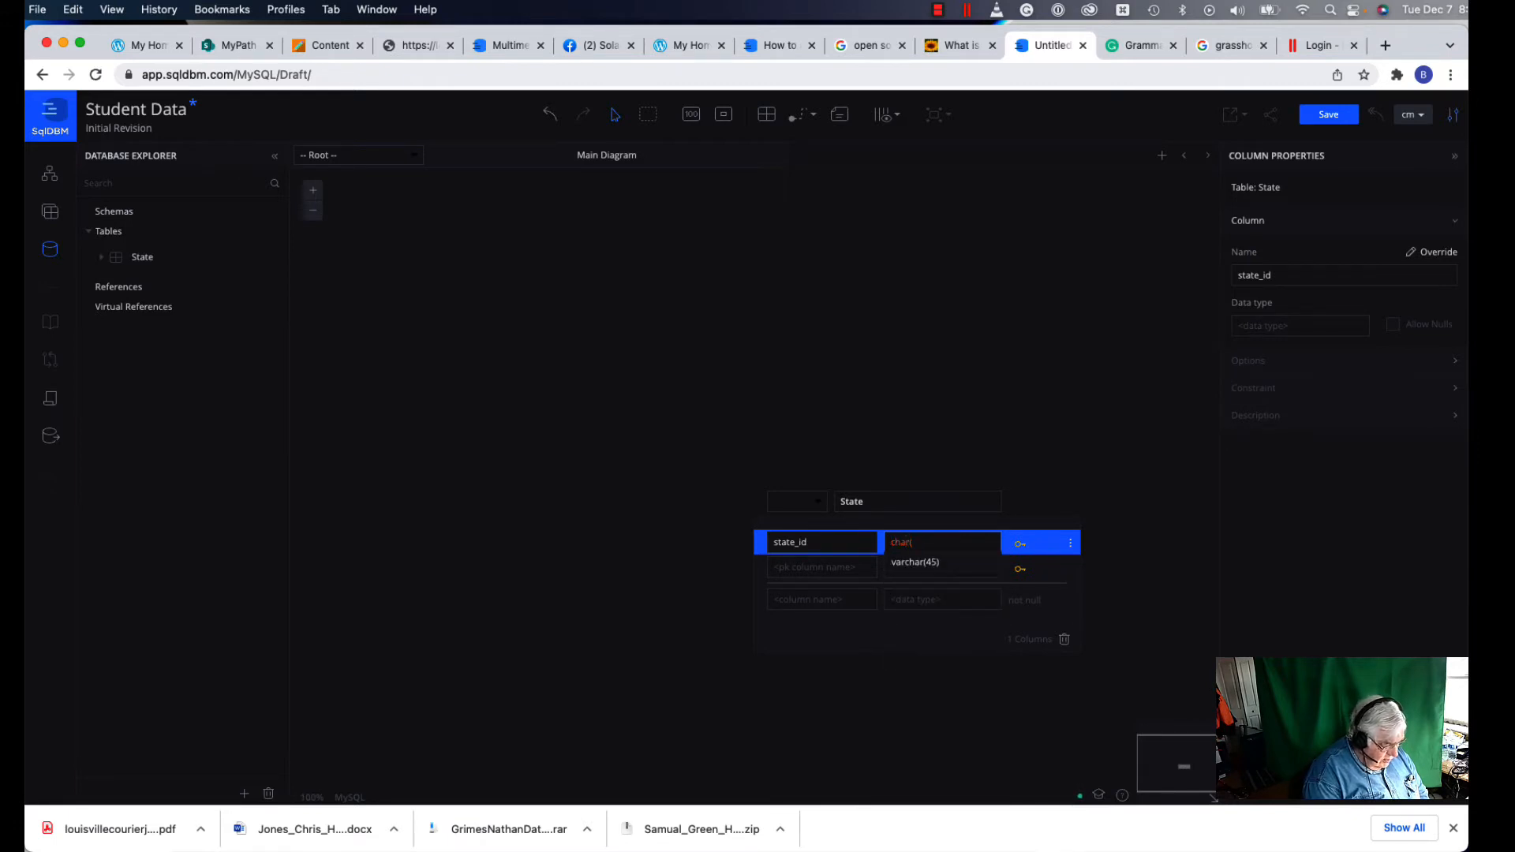
Step: Add a state_name column of type varchar(45) to the State table
left_click(828, 599)
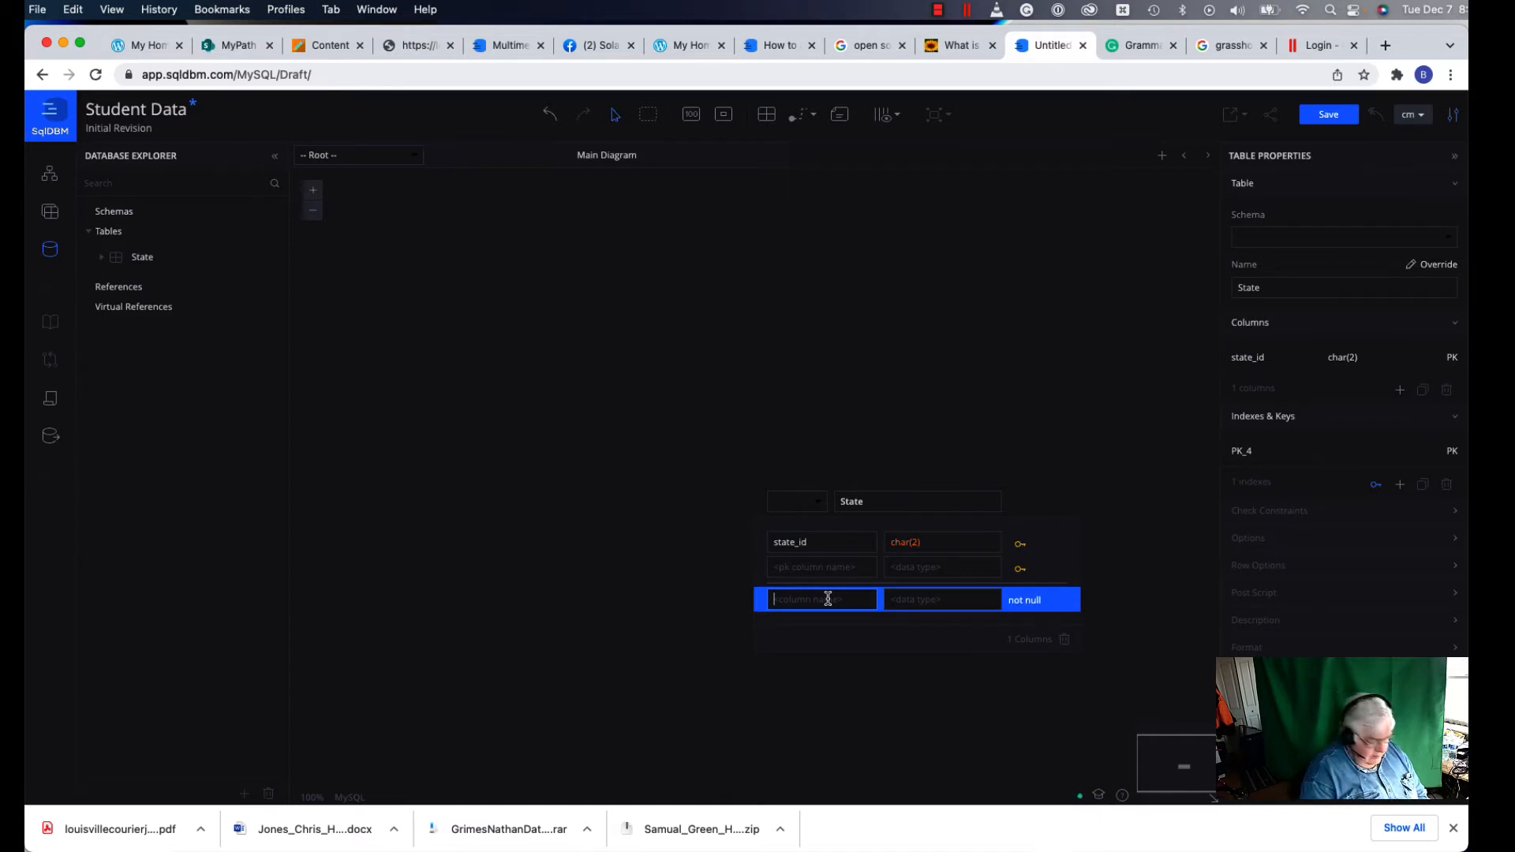
type("Sta")
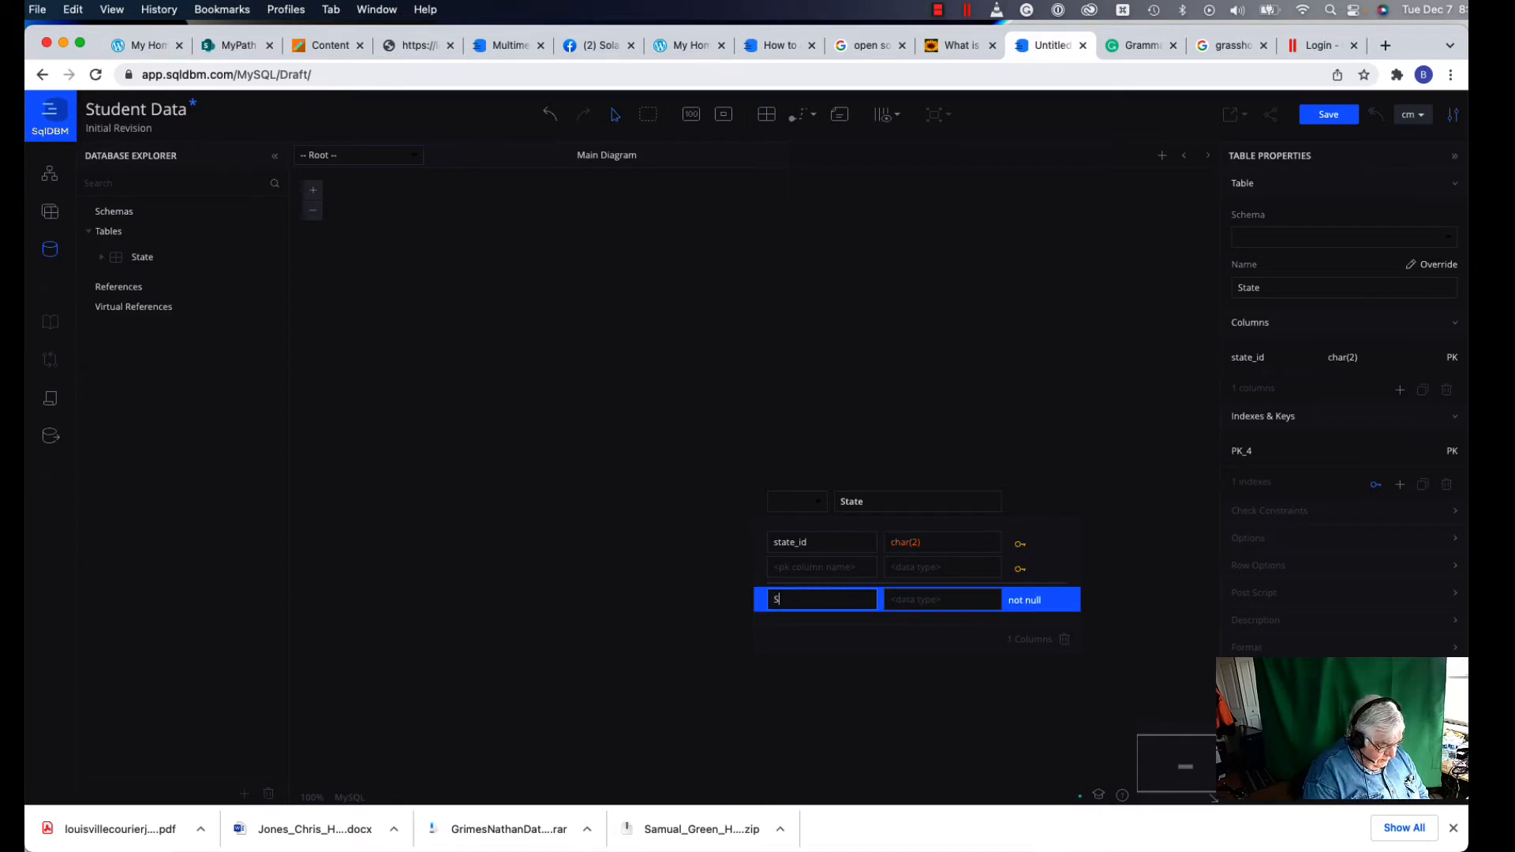
key("BackSpace")
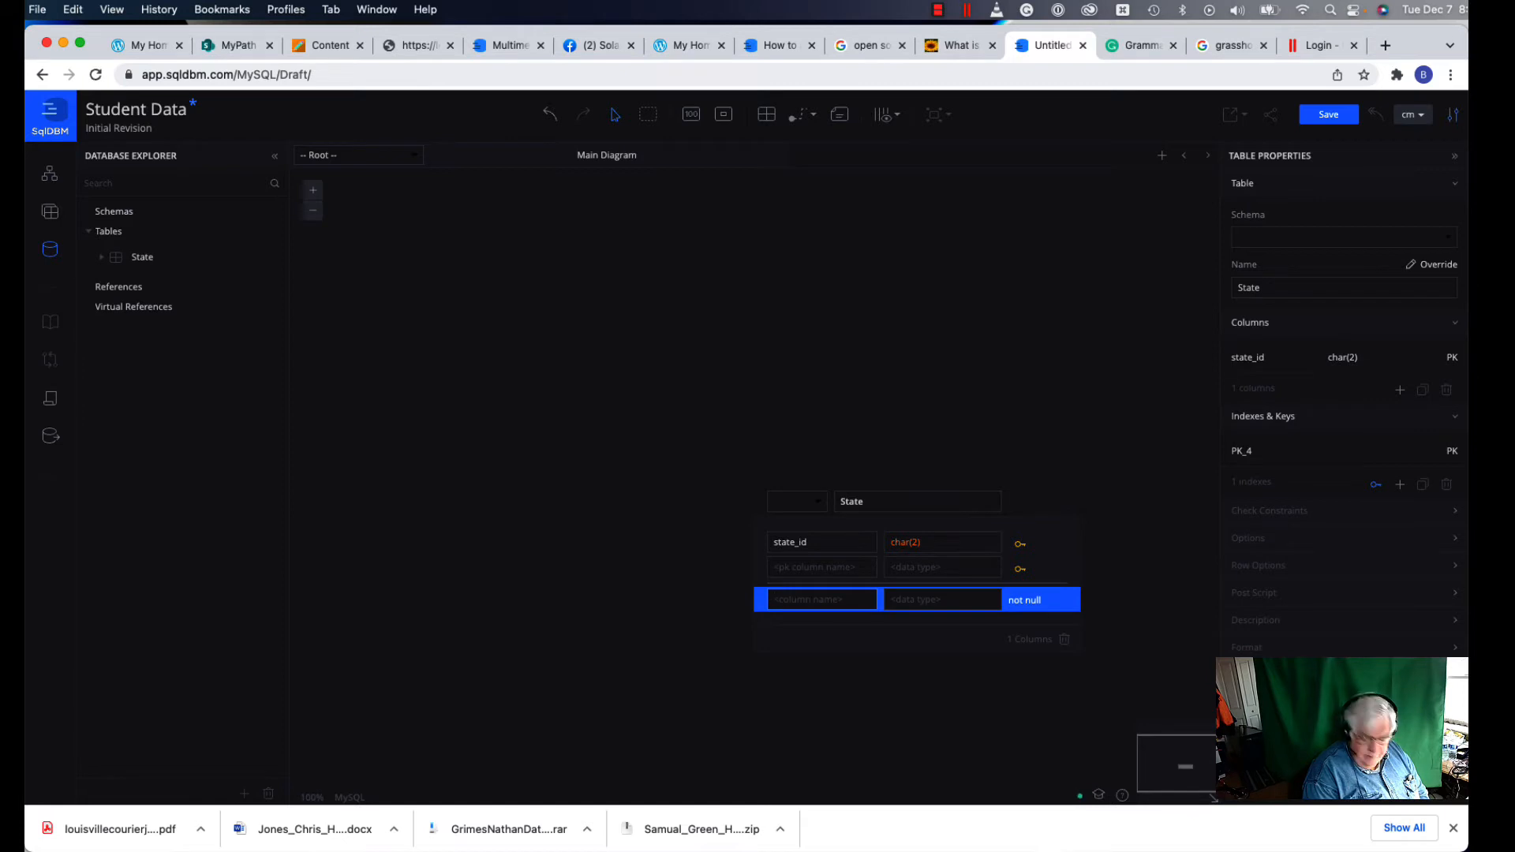
type("state")
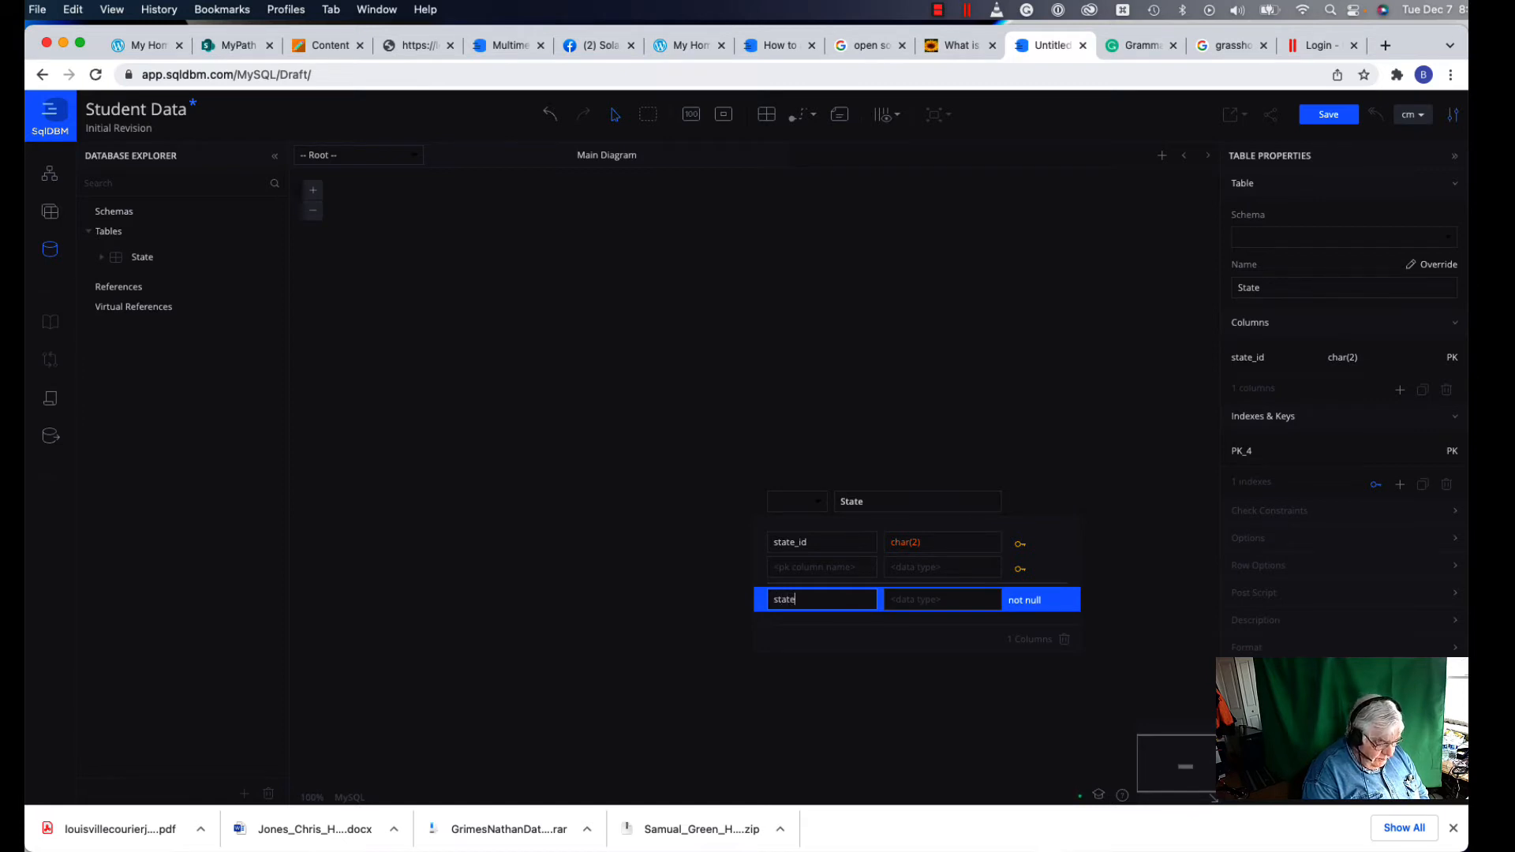
type("_name")
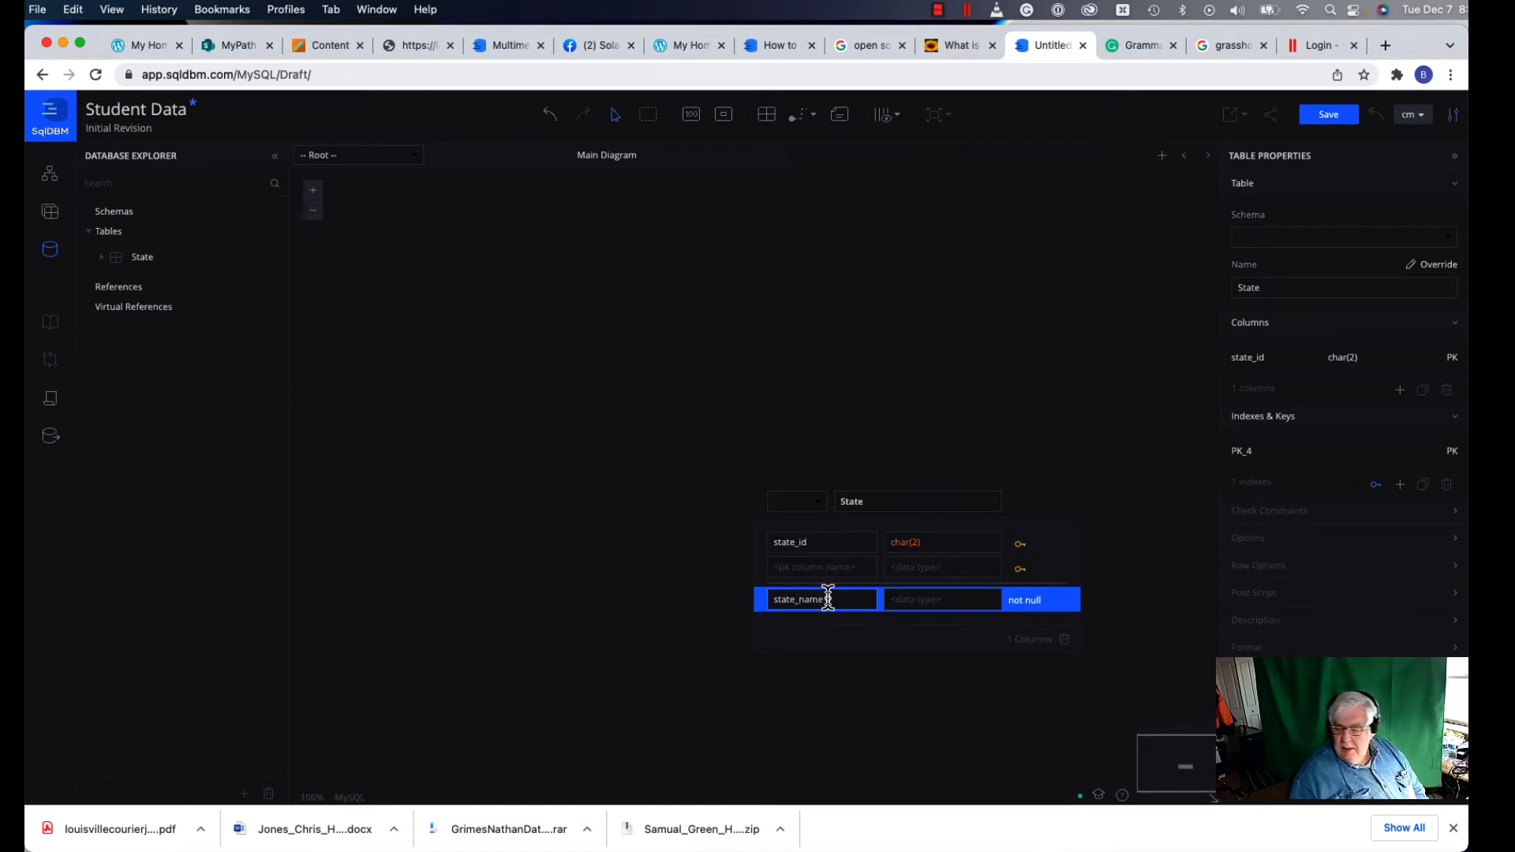
left_click(930, 606)
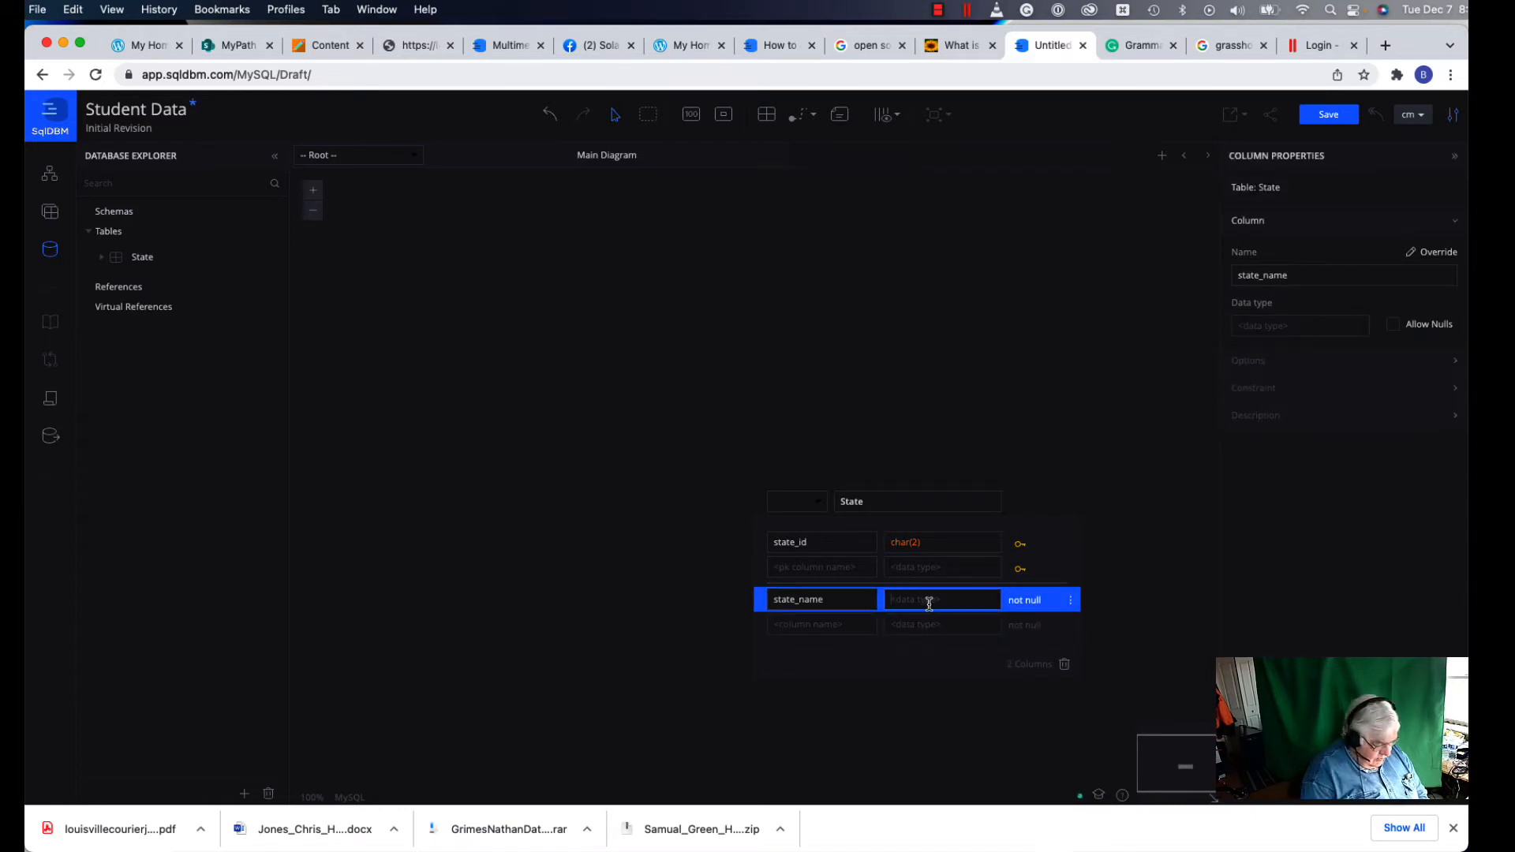
type("varch")
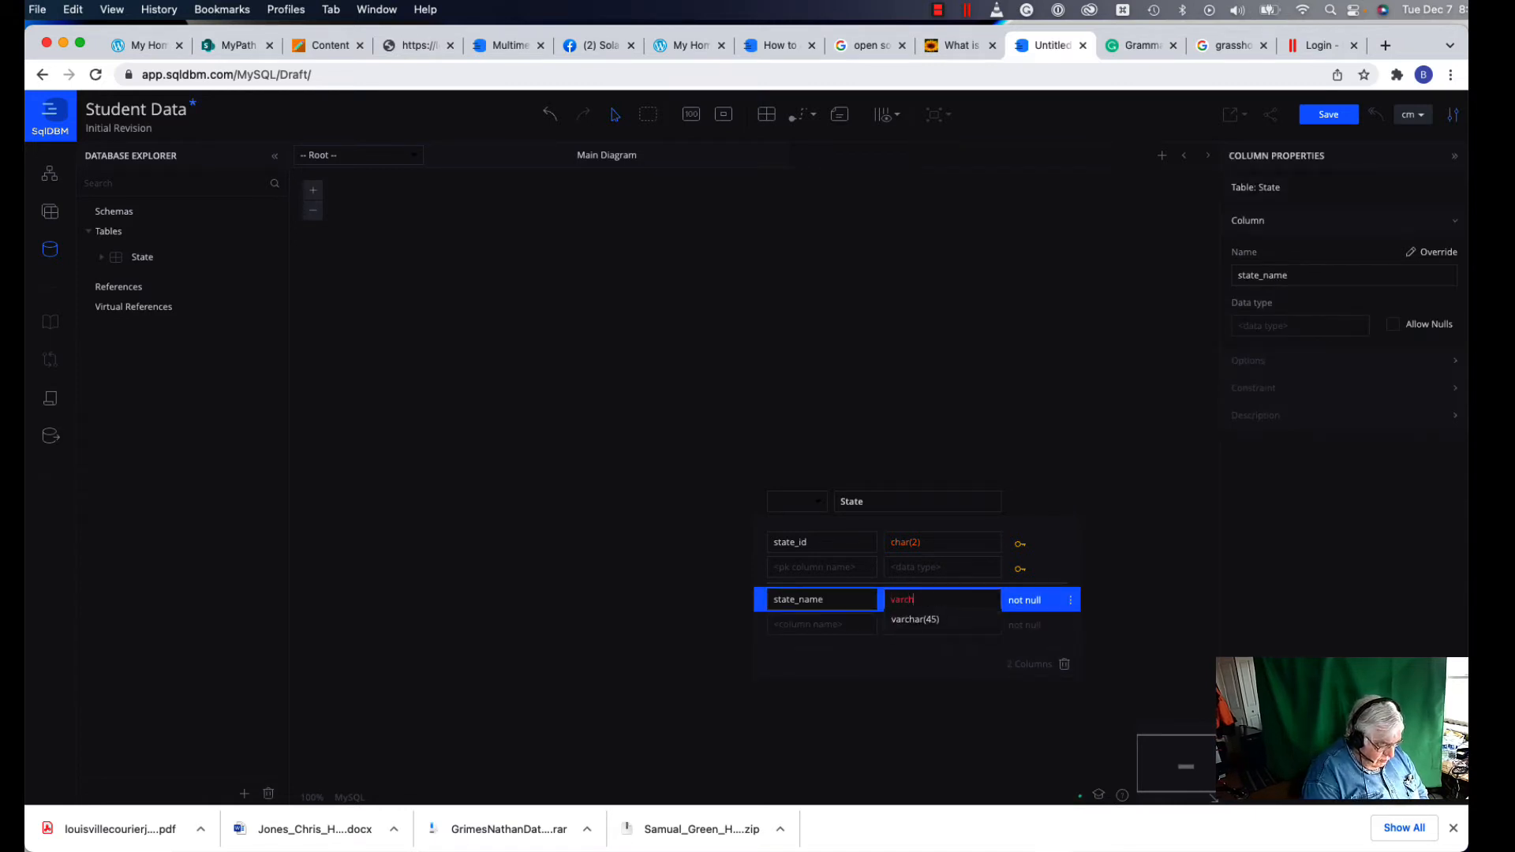
type("ar(")
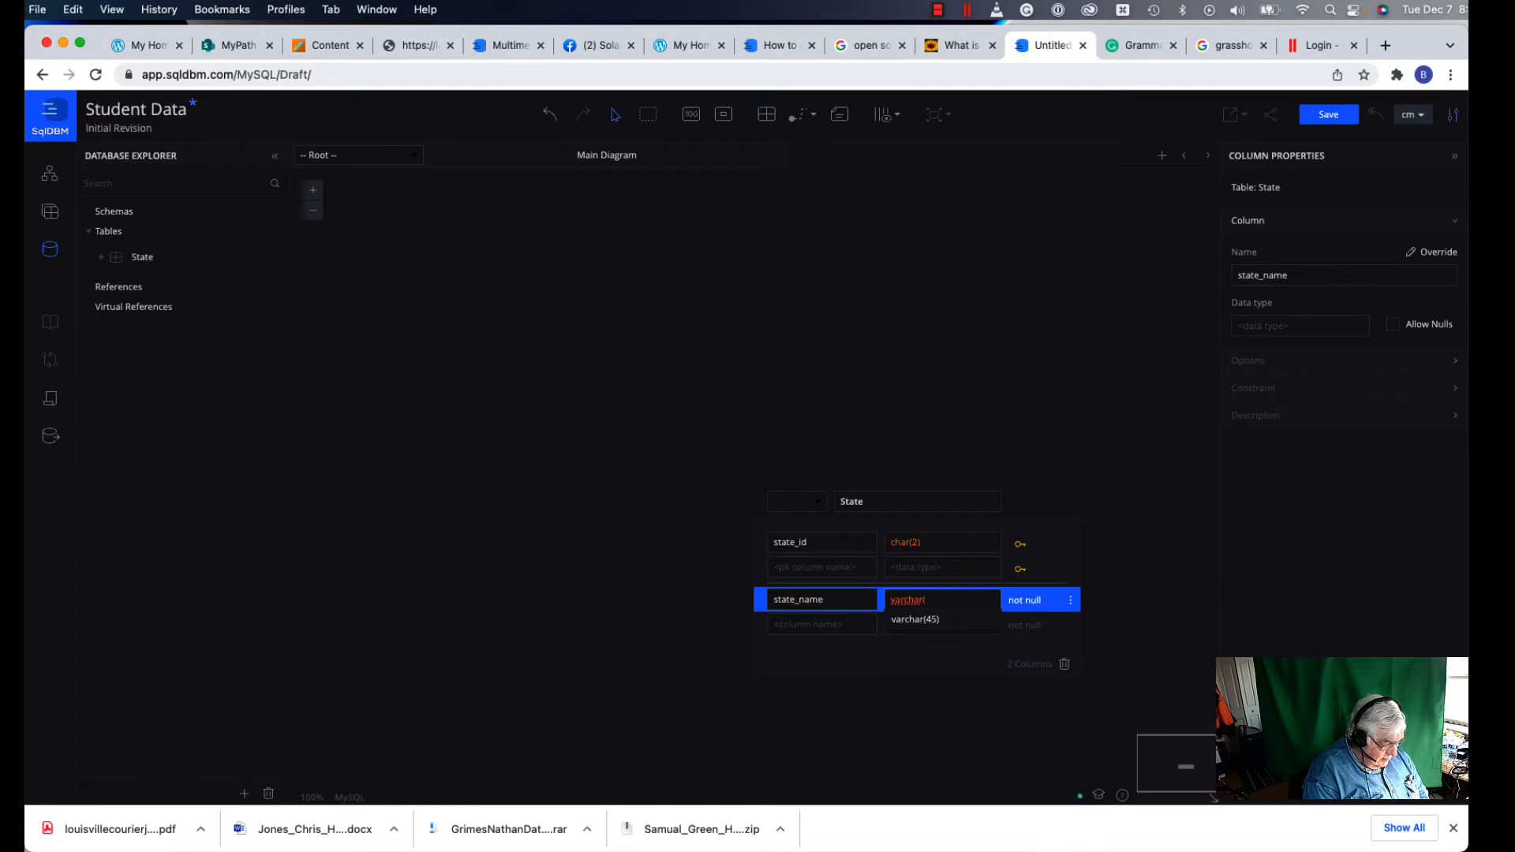
type("45")
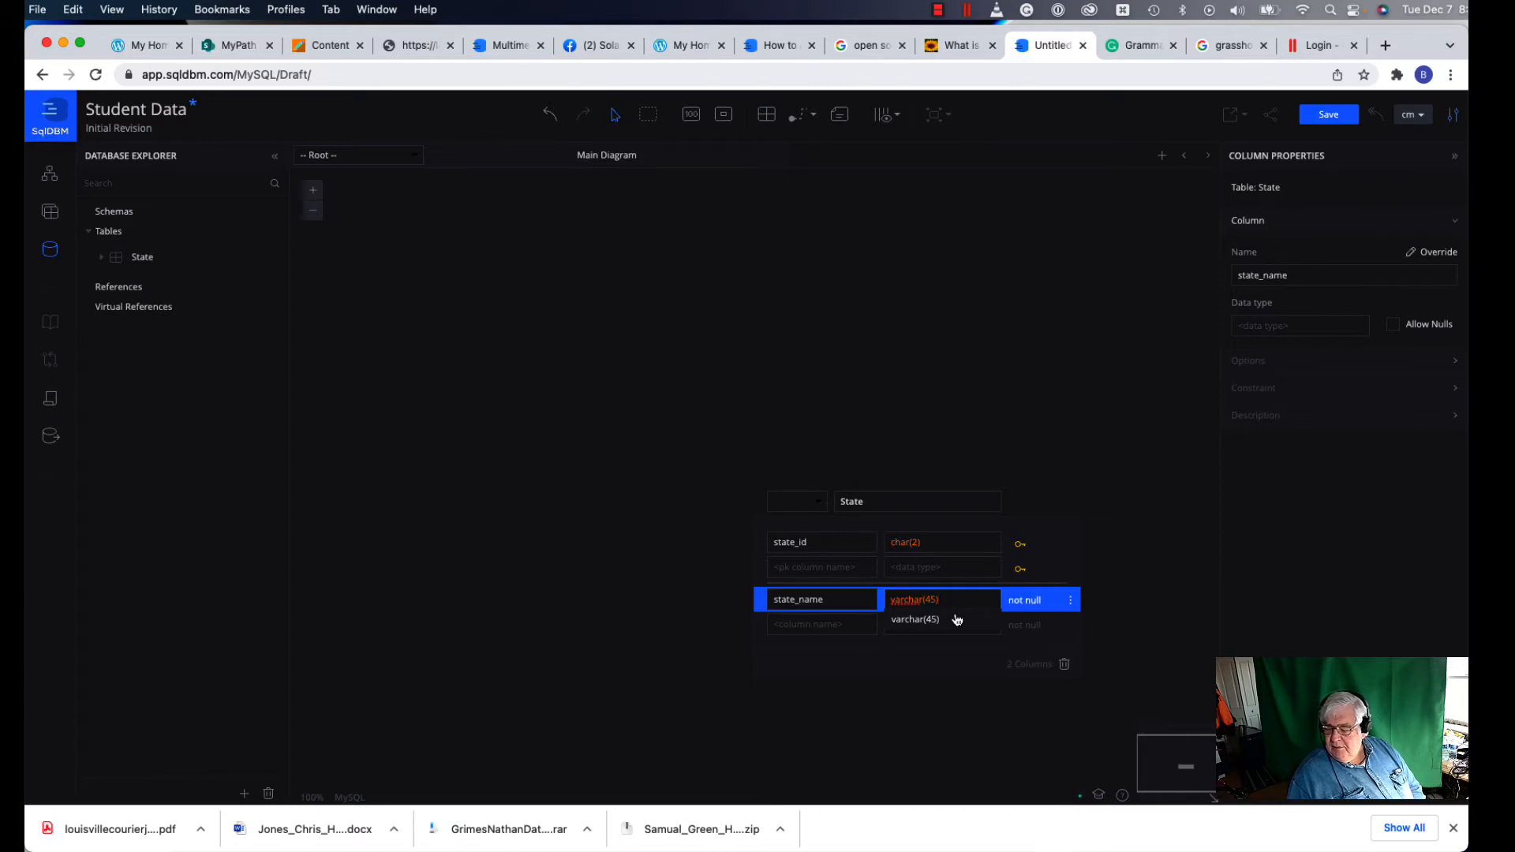
type(")")
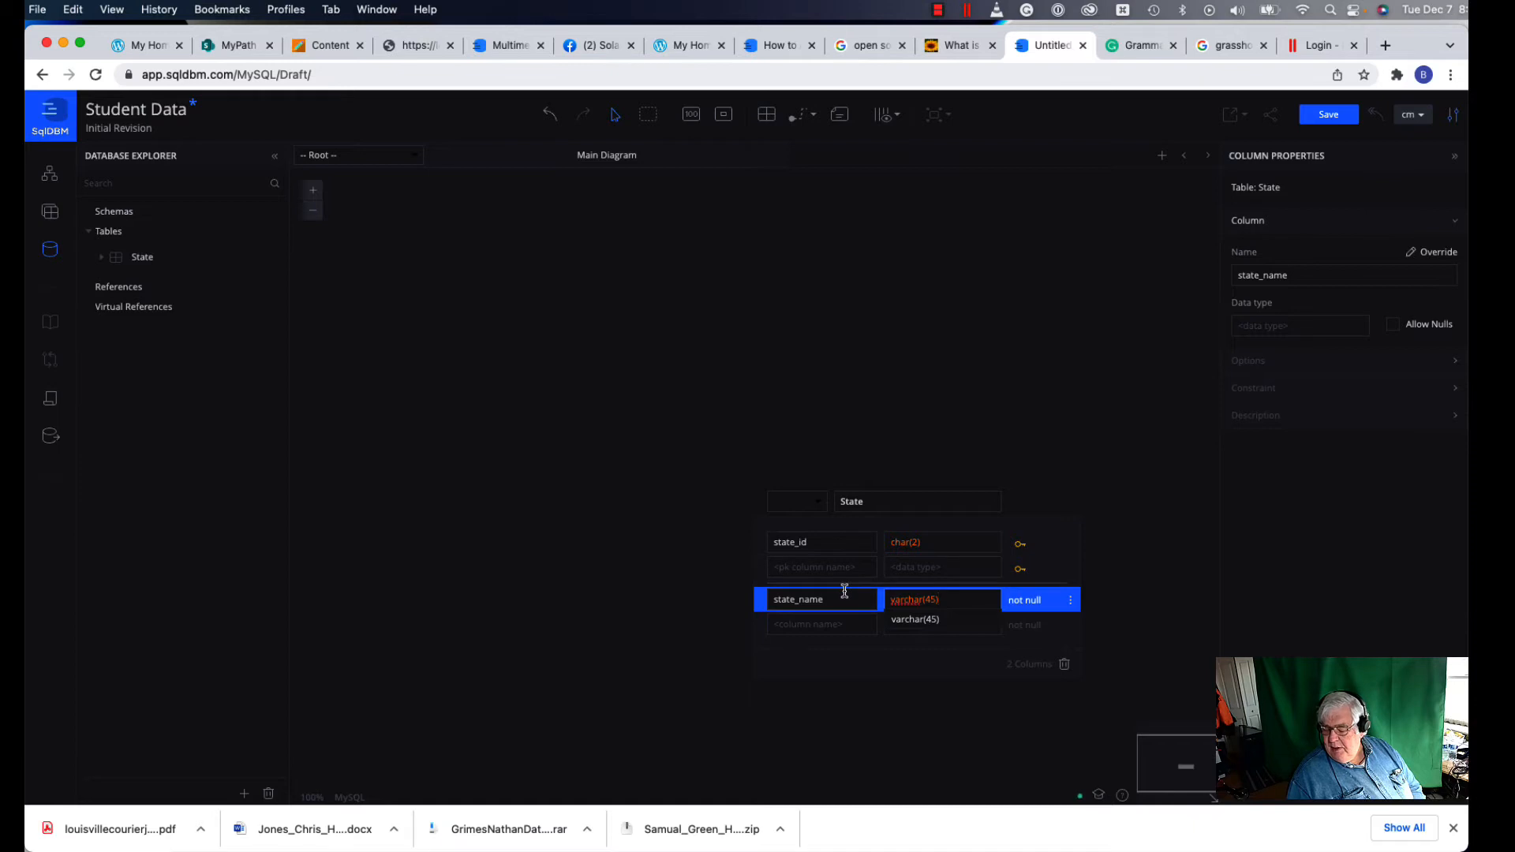
left_click(1157, 626)
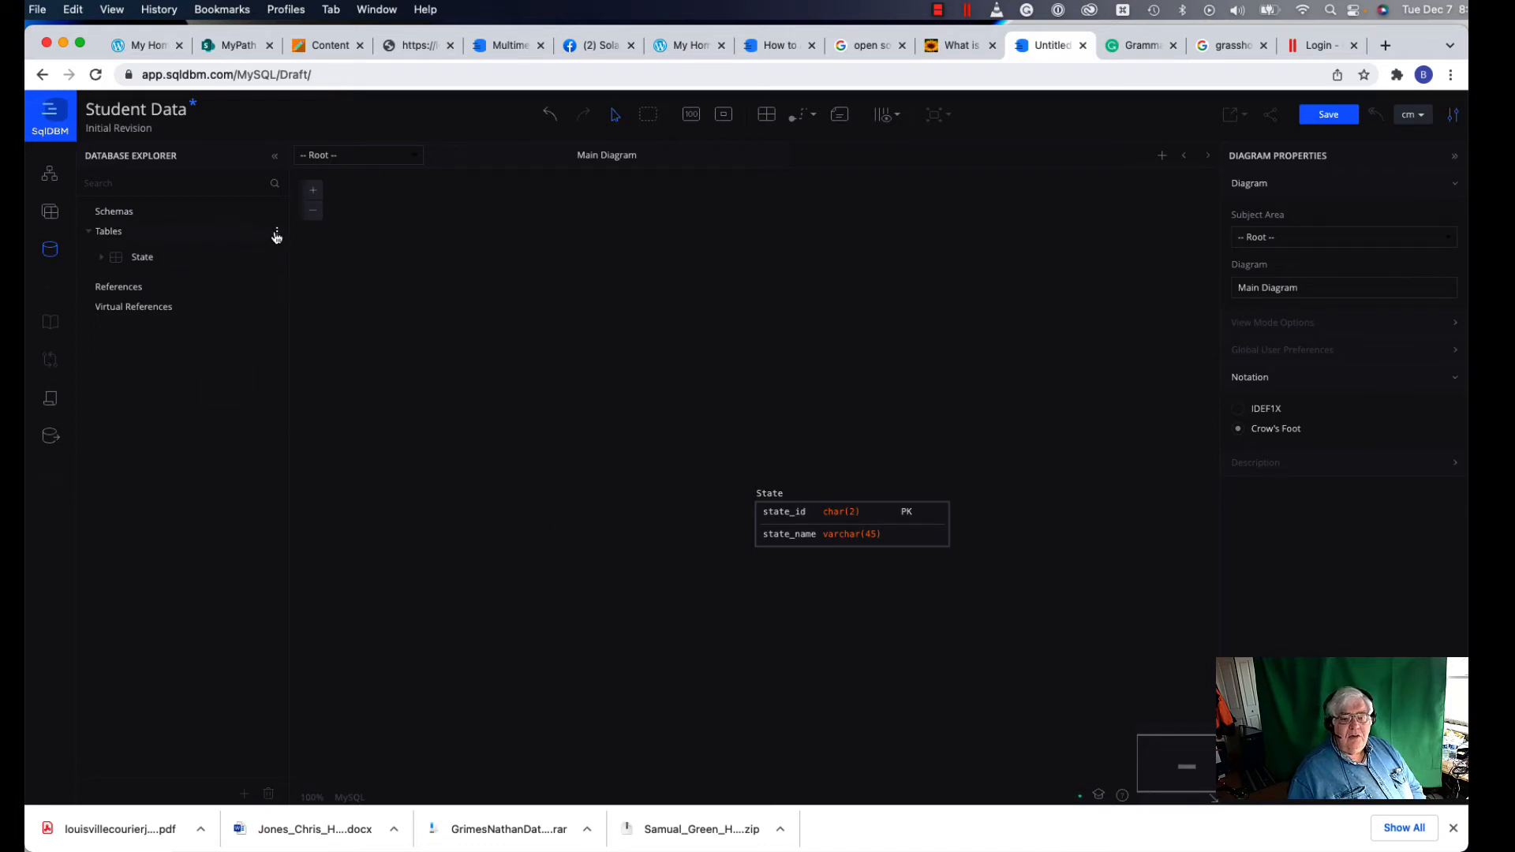
Step: Add a second table up and left of State and start renaming table_6 to student
left_click(277, 234)
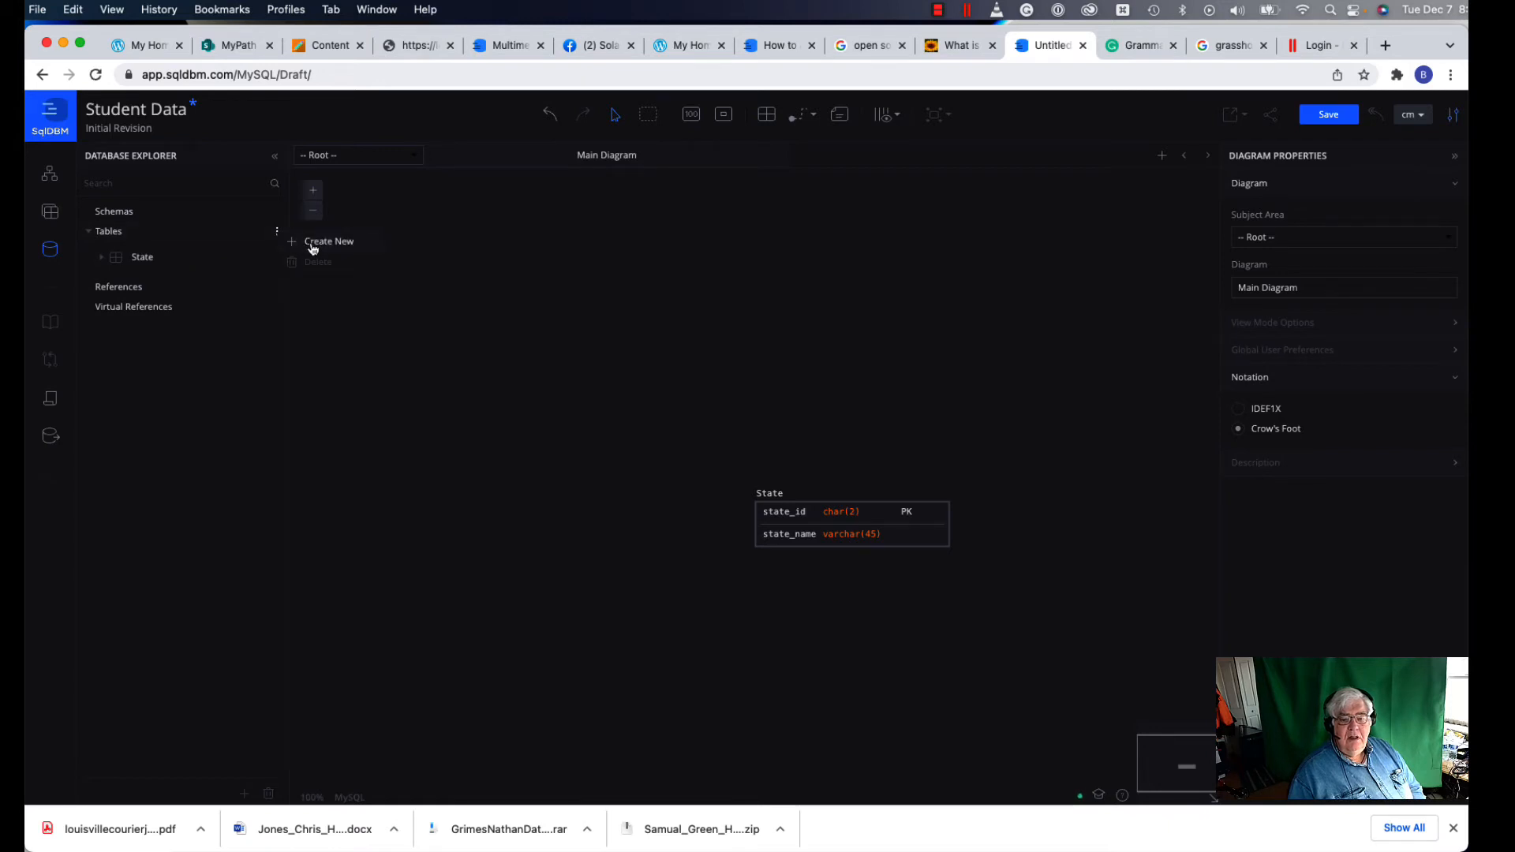
left_click(313, 243)
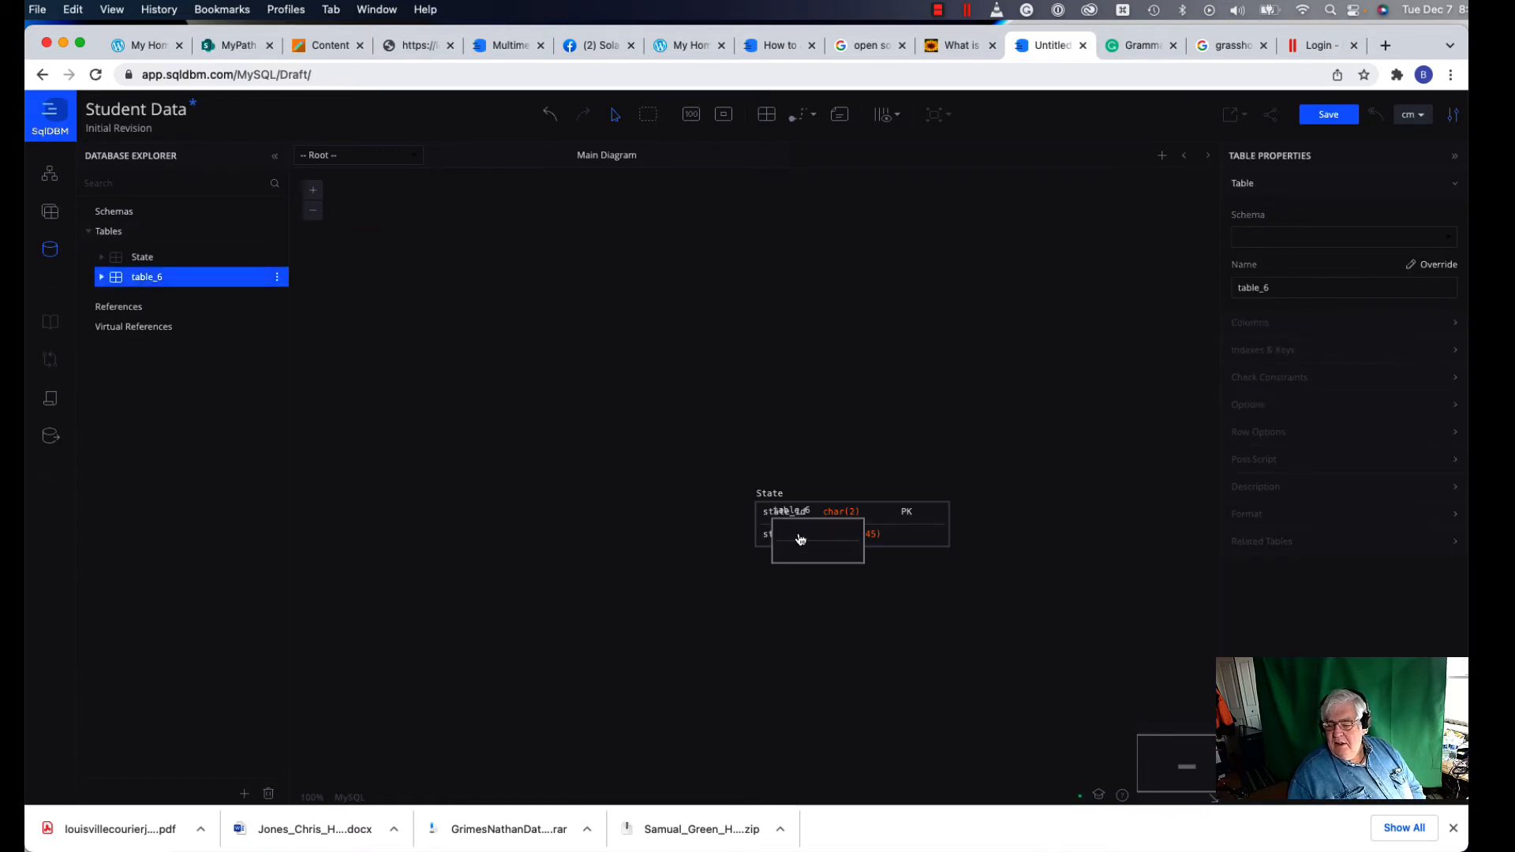
left_click_drag(801, 540, 623, 442)
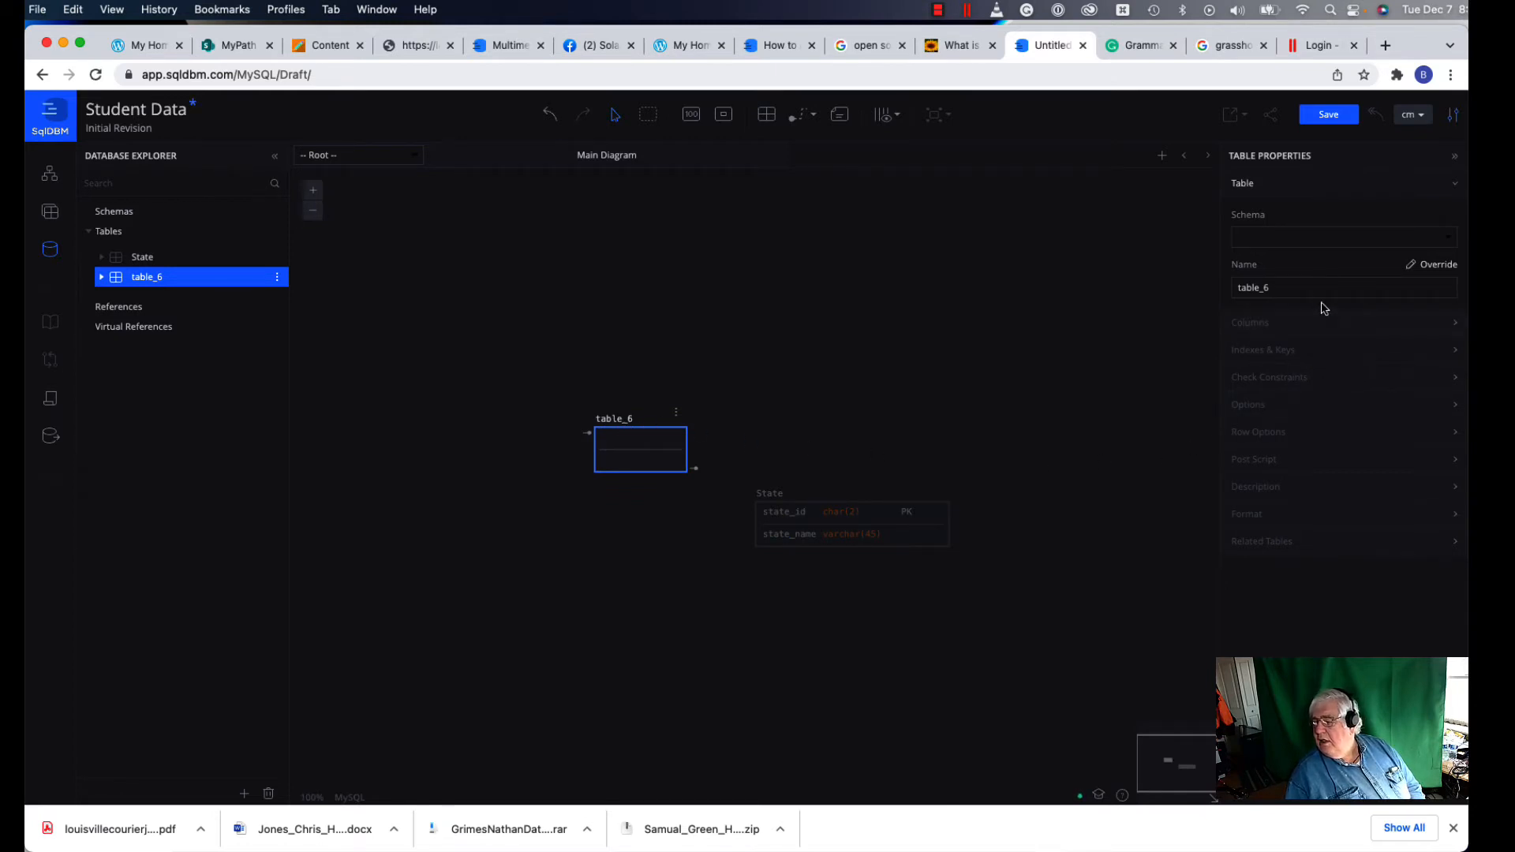
left_click_drag(1279, 286, 1174, 289)
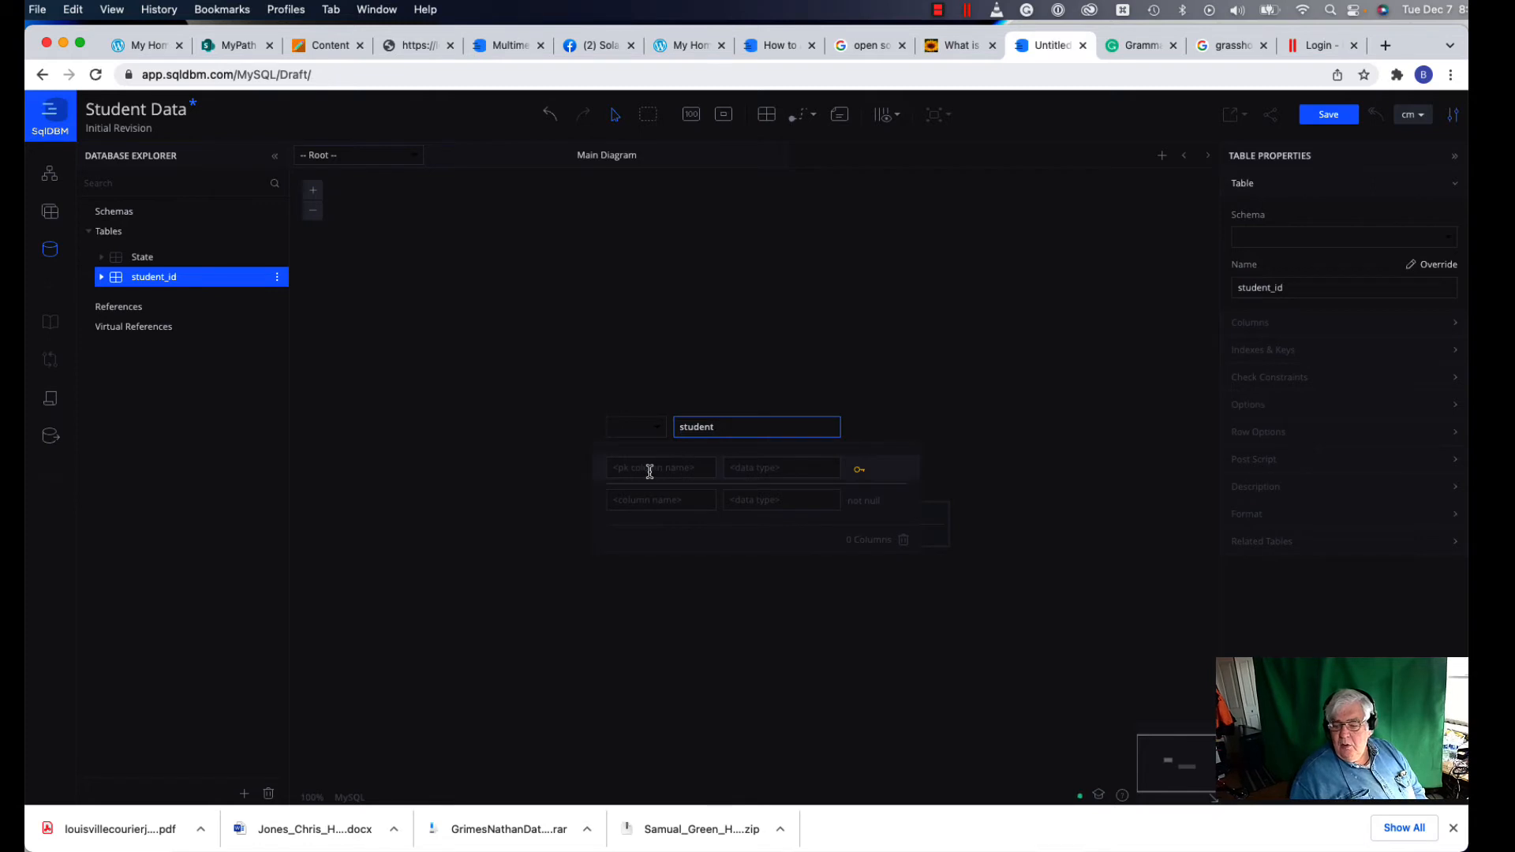
Step: Give the student table a primary key column student_id of type serial
left_click(650, 472)
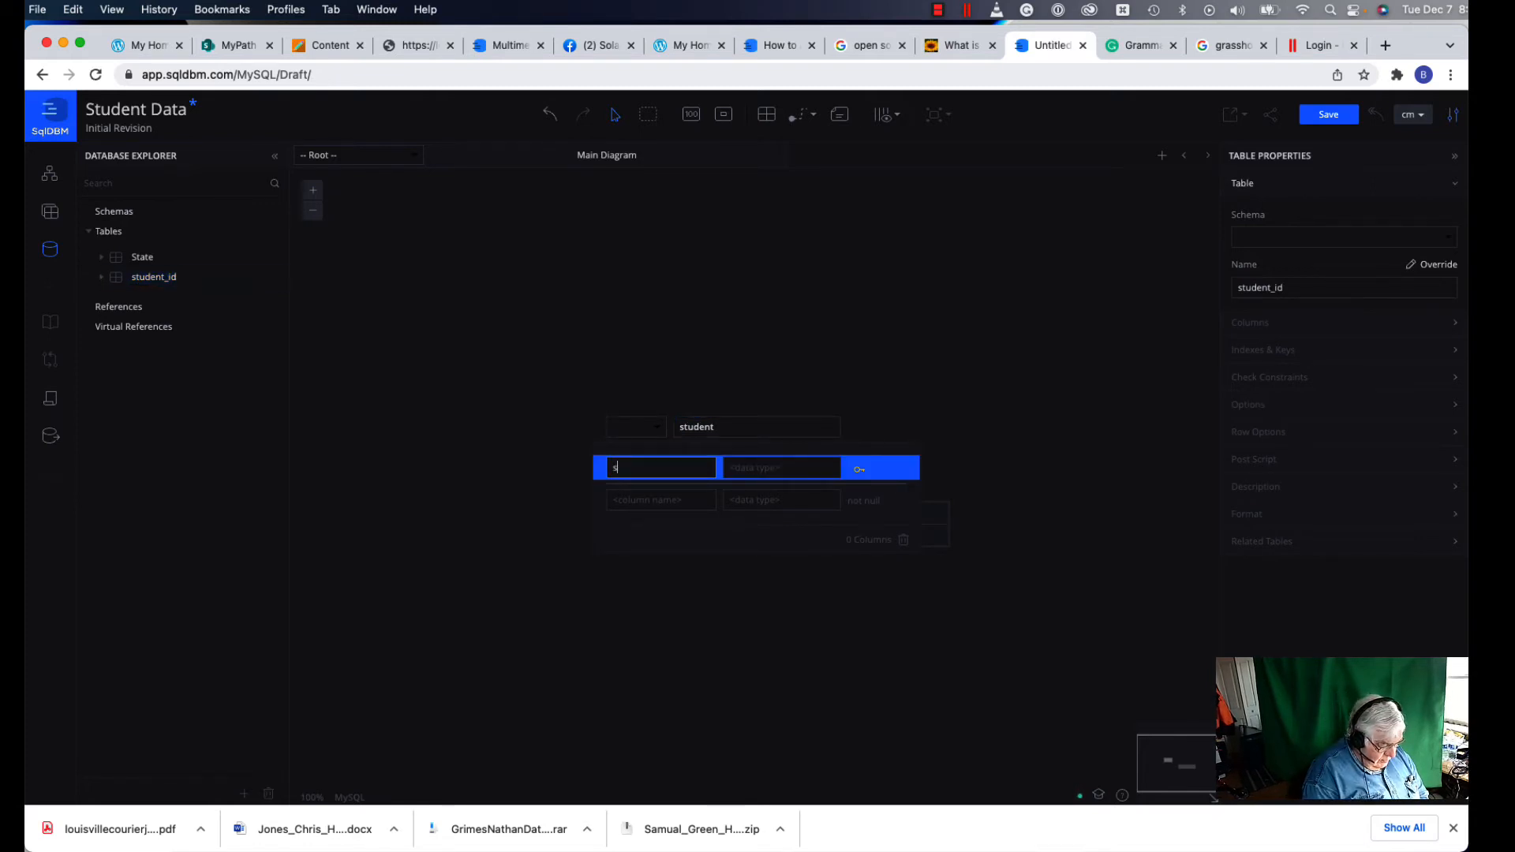
type("student")
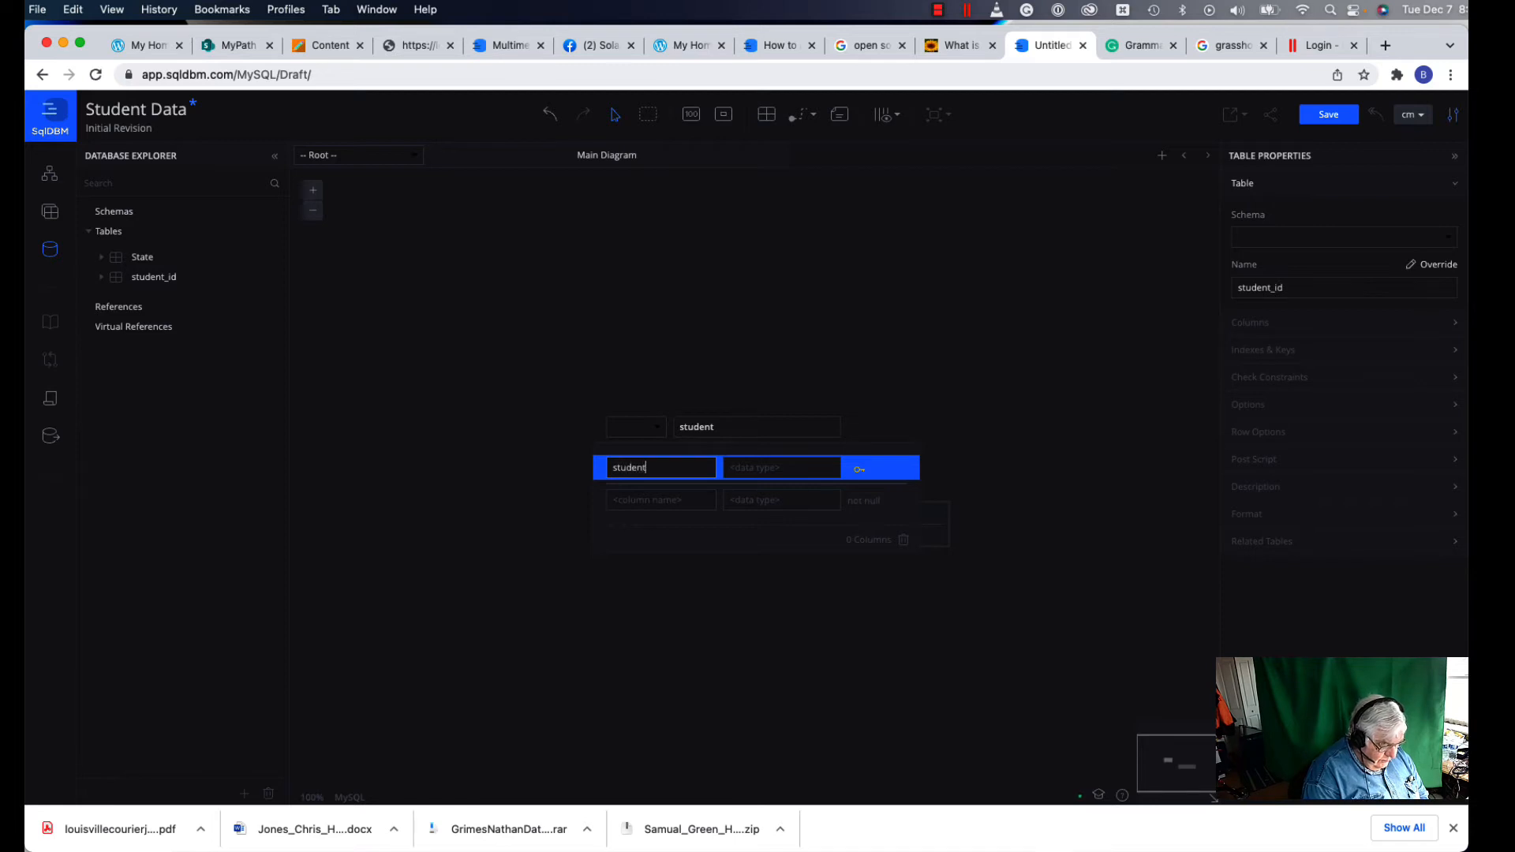
type("_id")
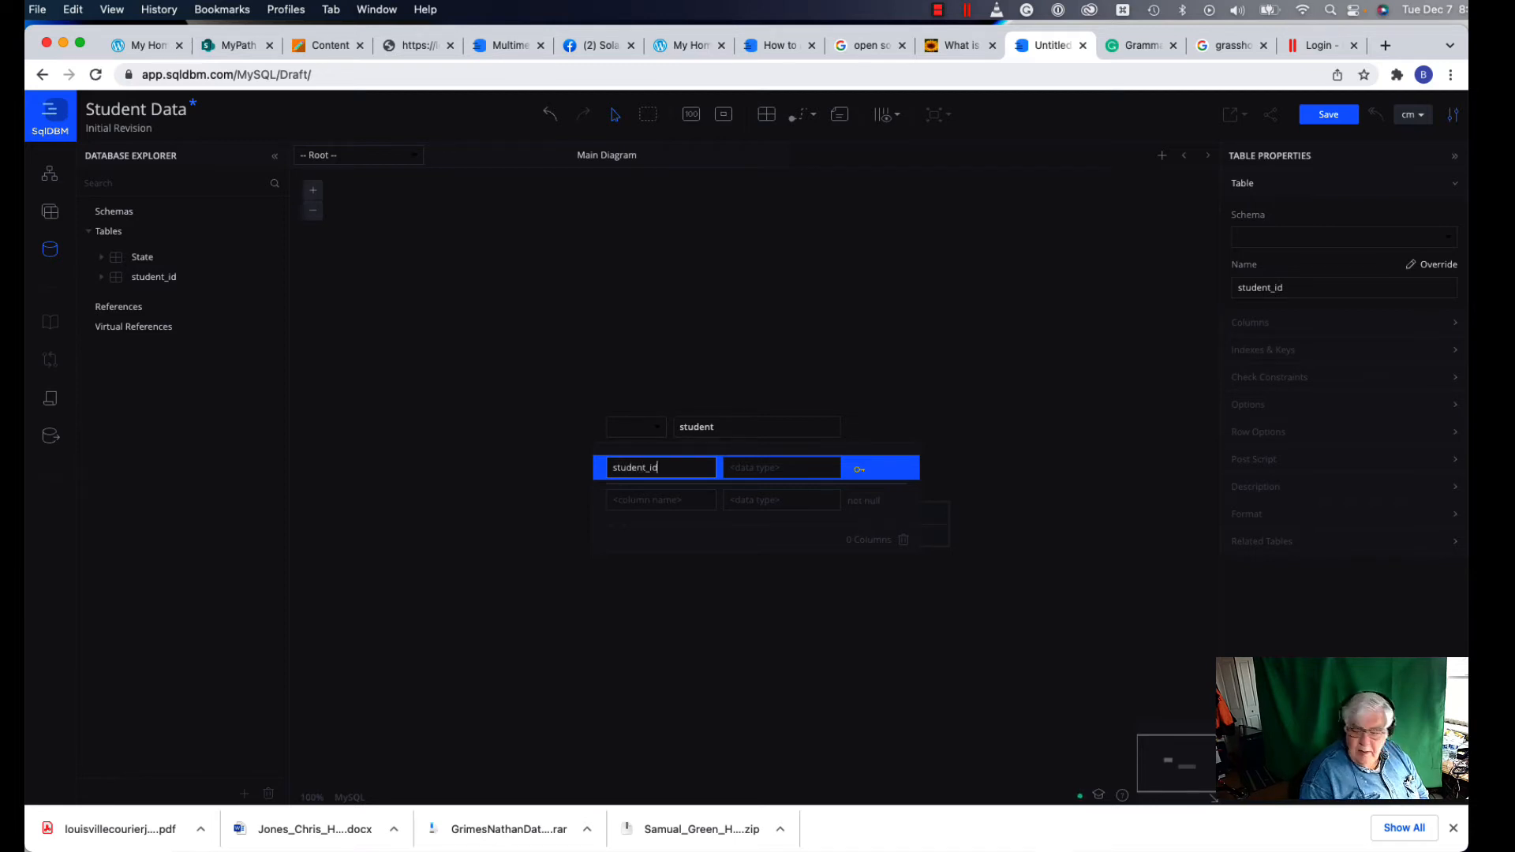
left_click(746, 468)
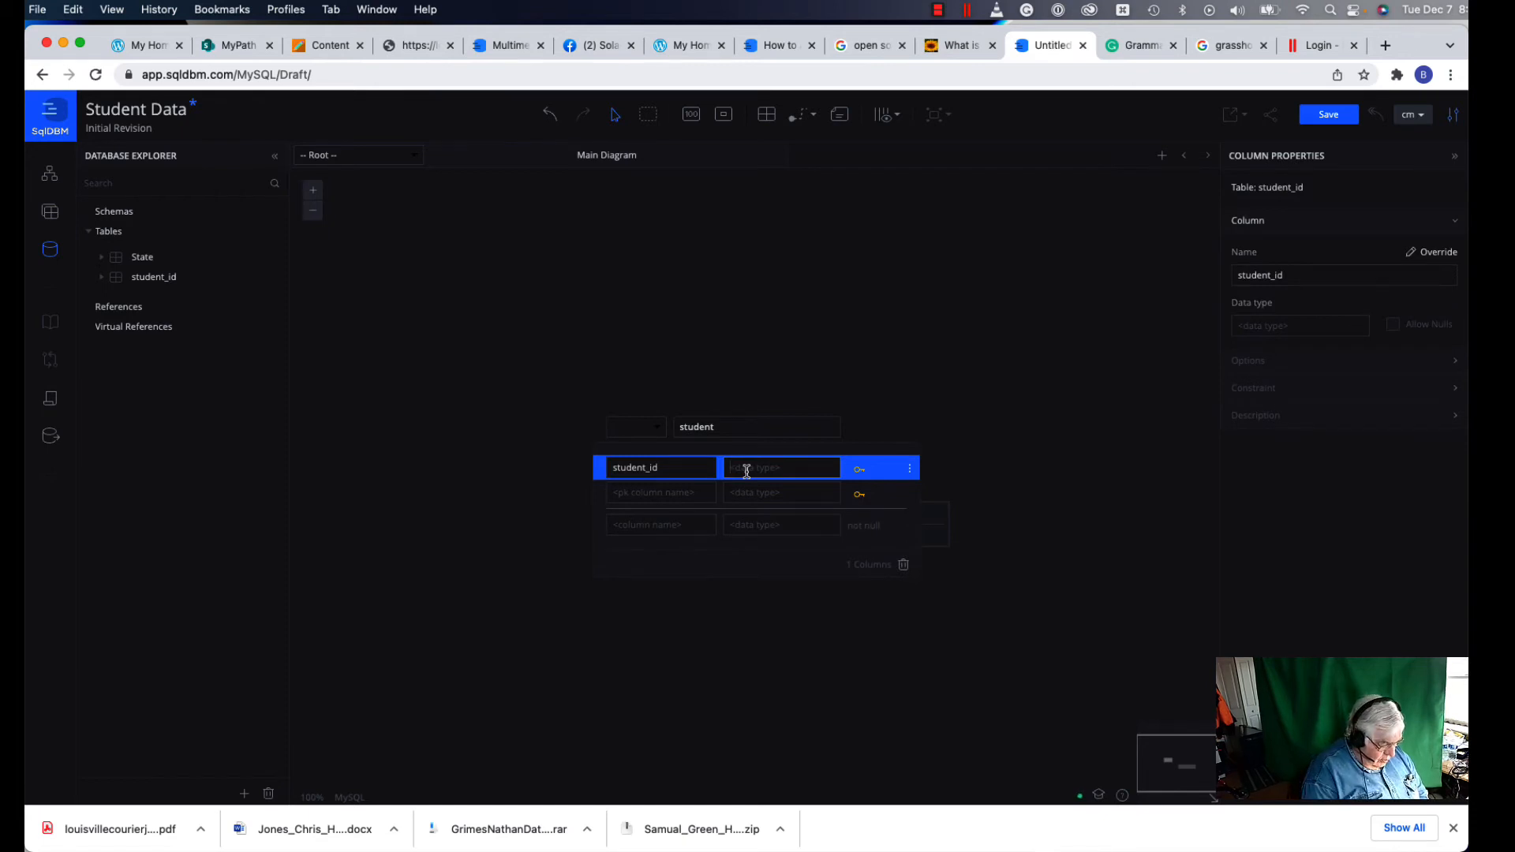
type("ser")
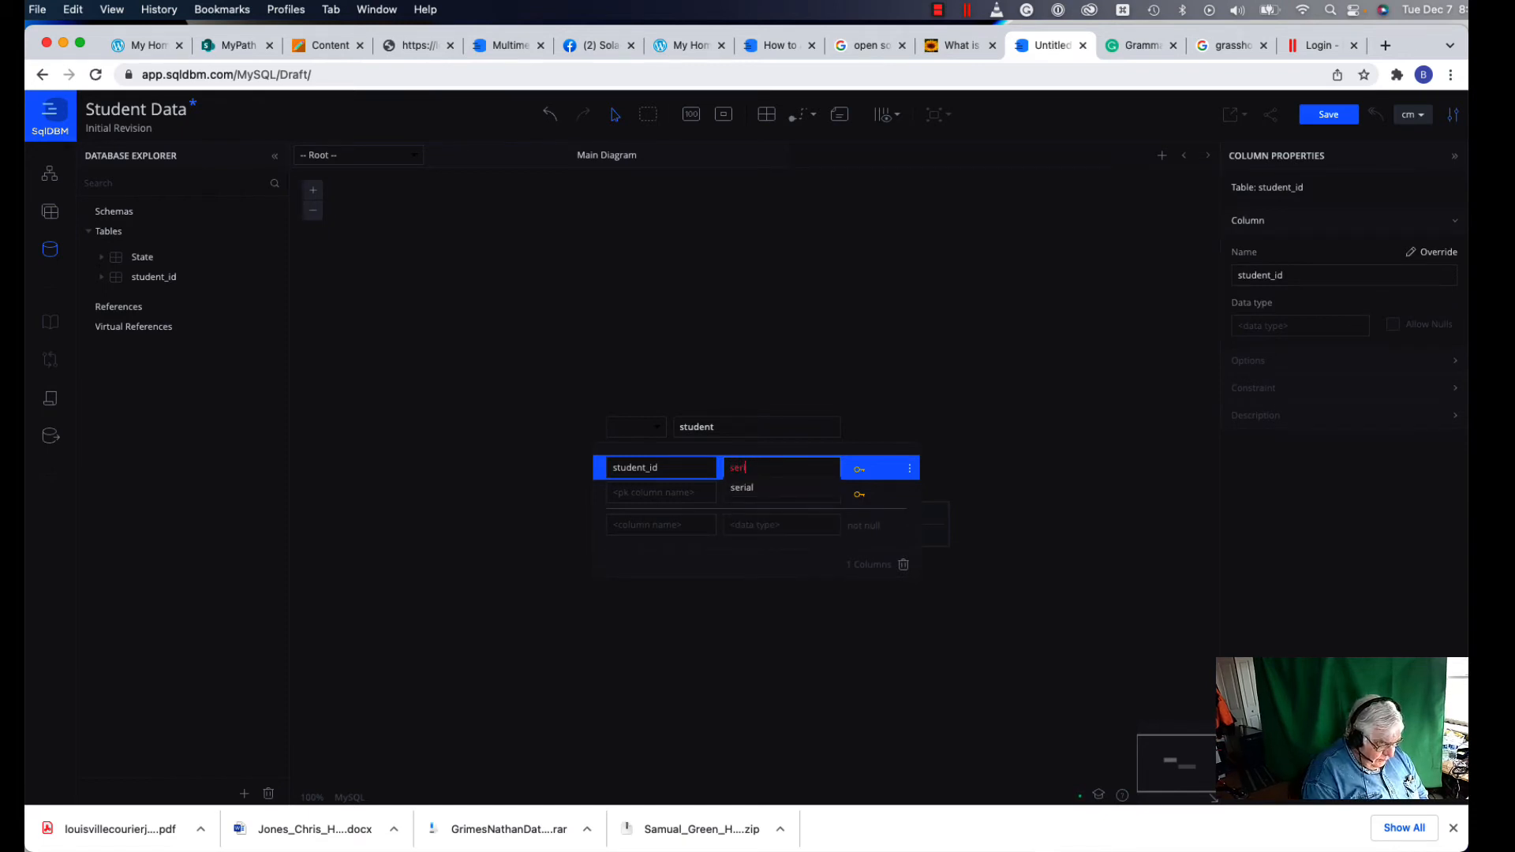
type("ial")
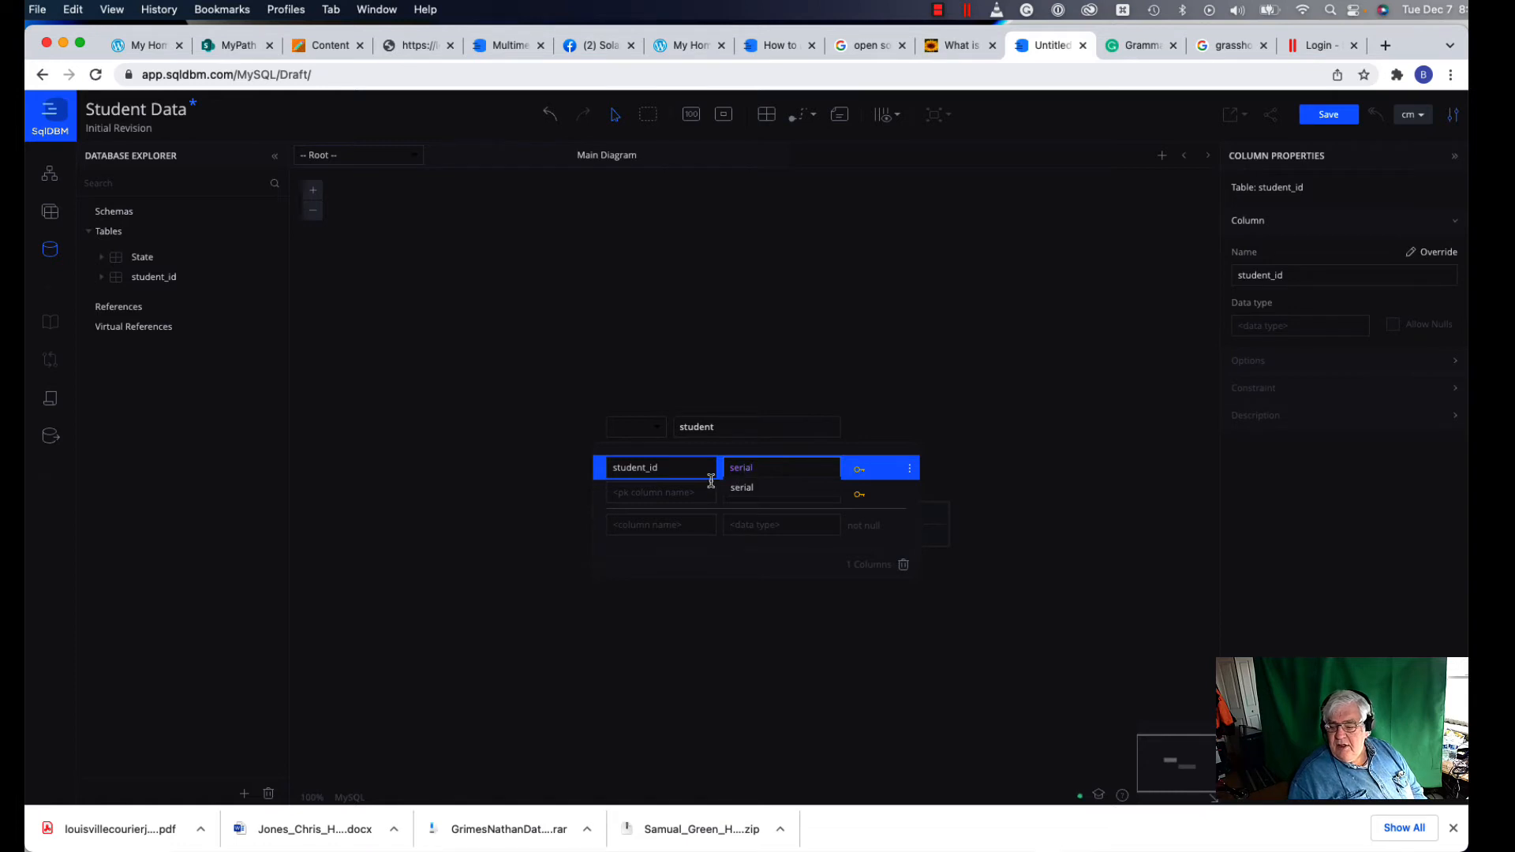
left_click(734, 490)
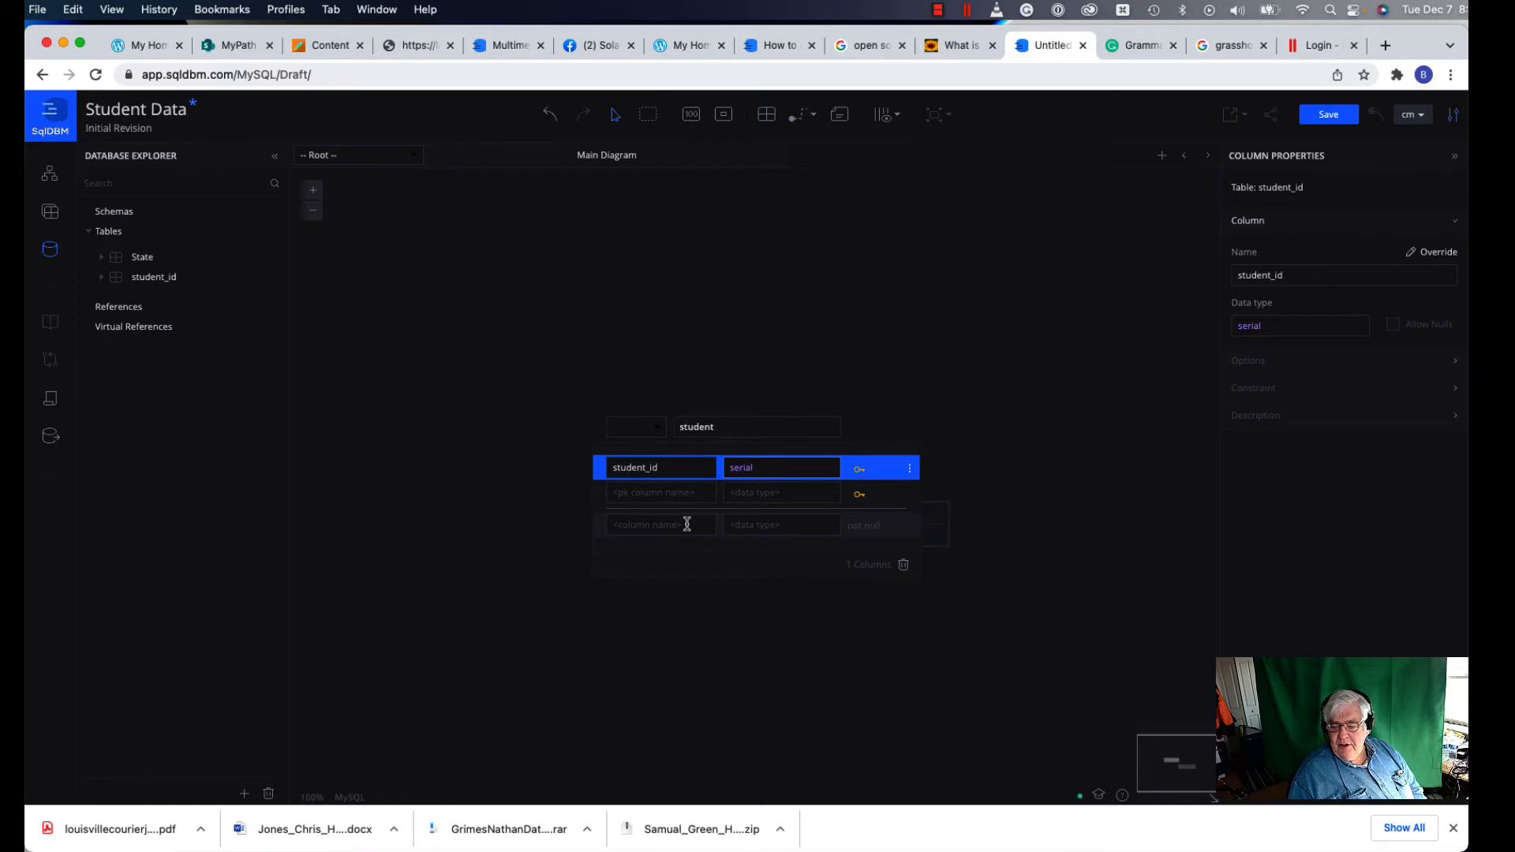
Step: Add a first_name column of type varchar(30) to the student table
left_click(687, 525)
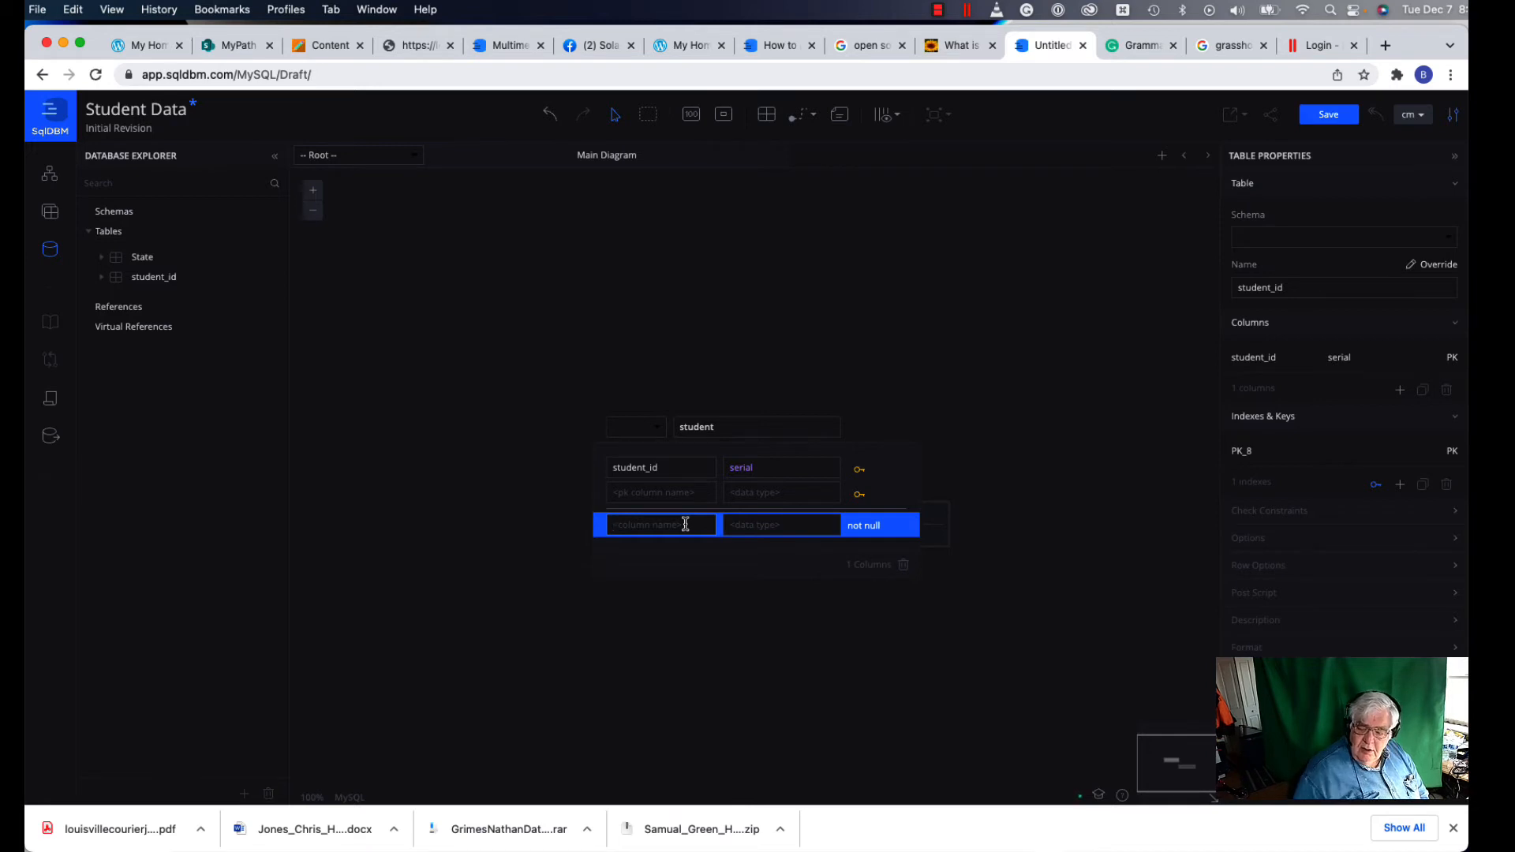
type("first")
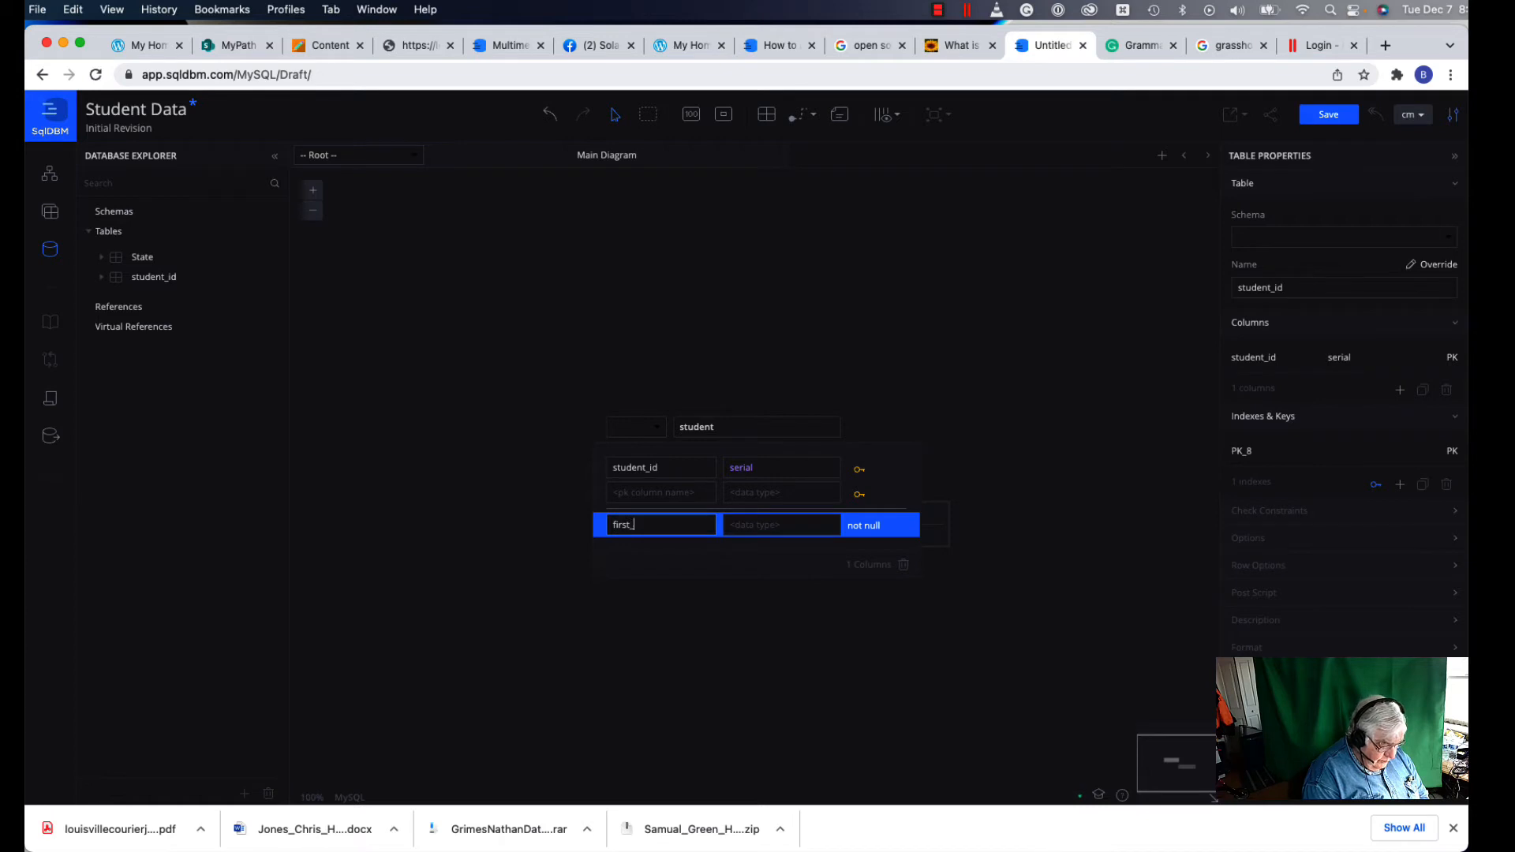
type("_name")
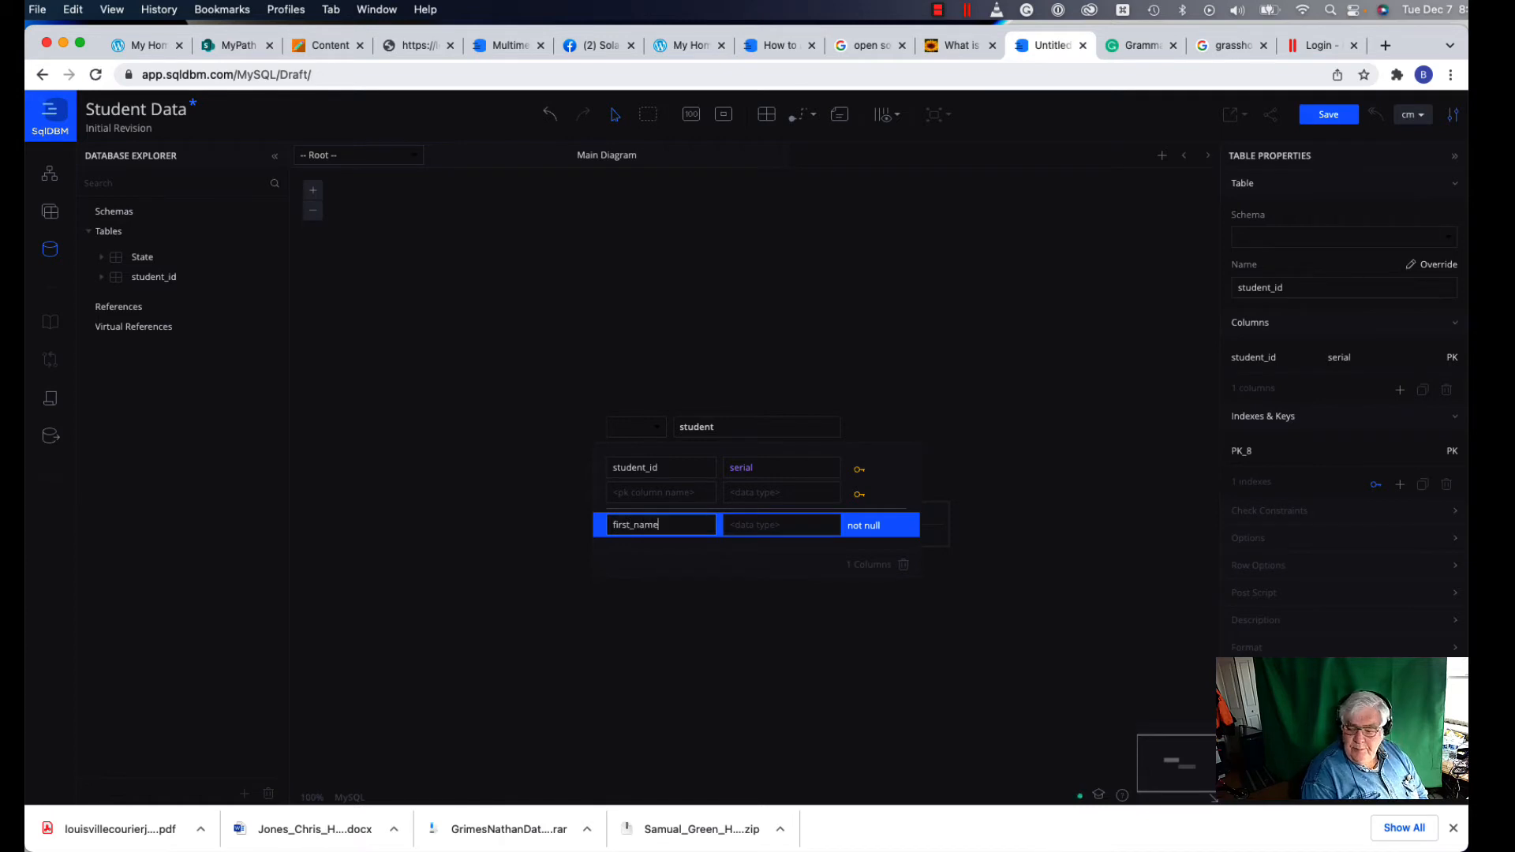
left_click(747, 527)
type("cha")
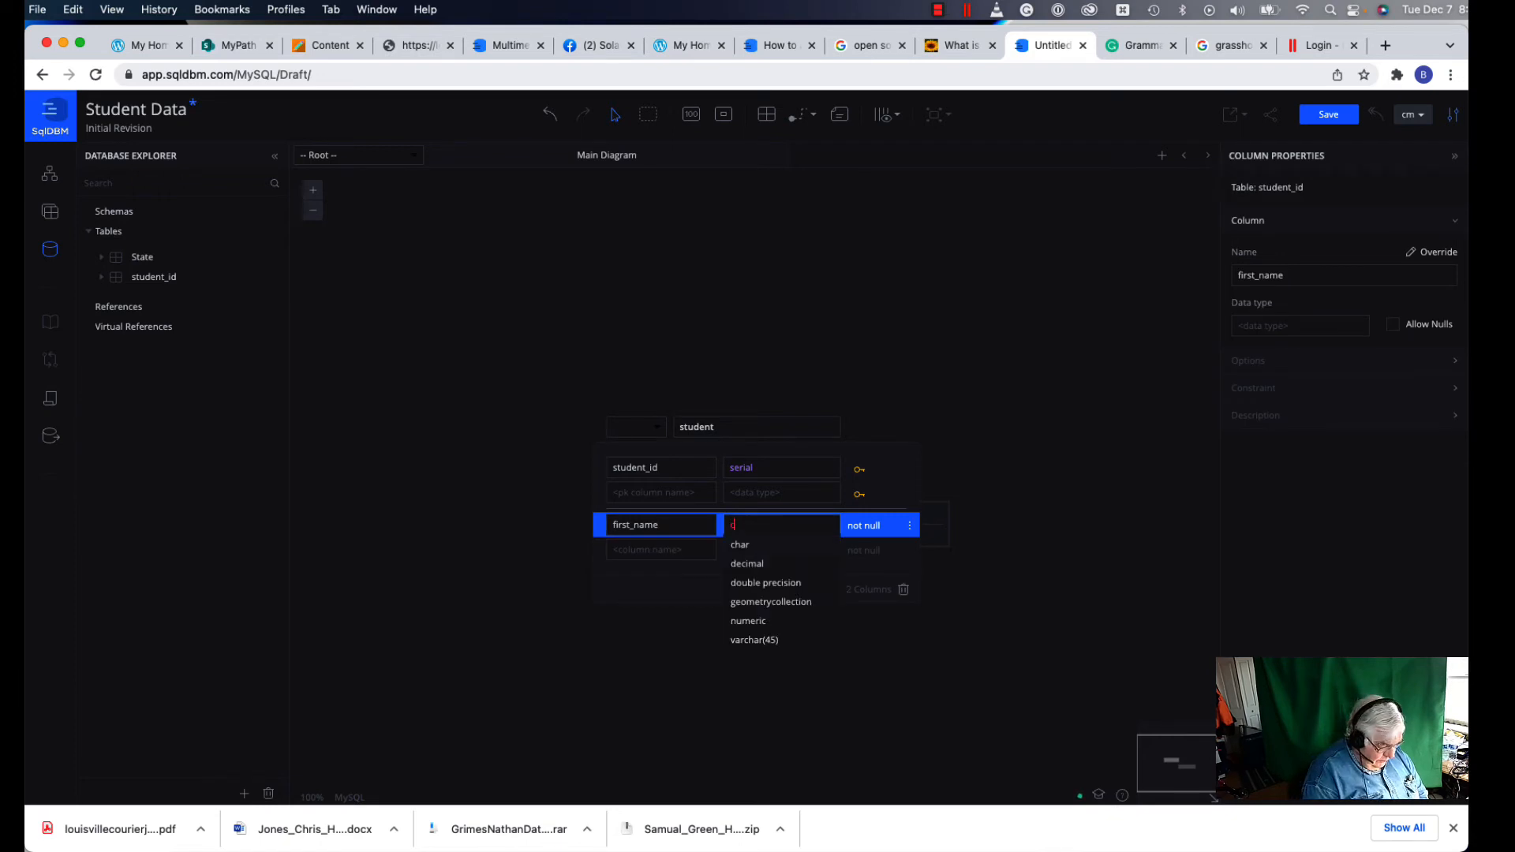
key("BackSpace")
key("BackSpace")
key("BackSpace")
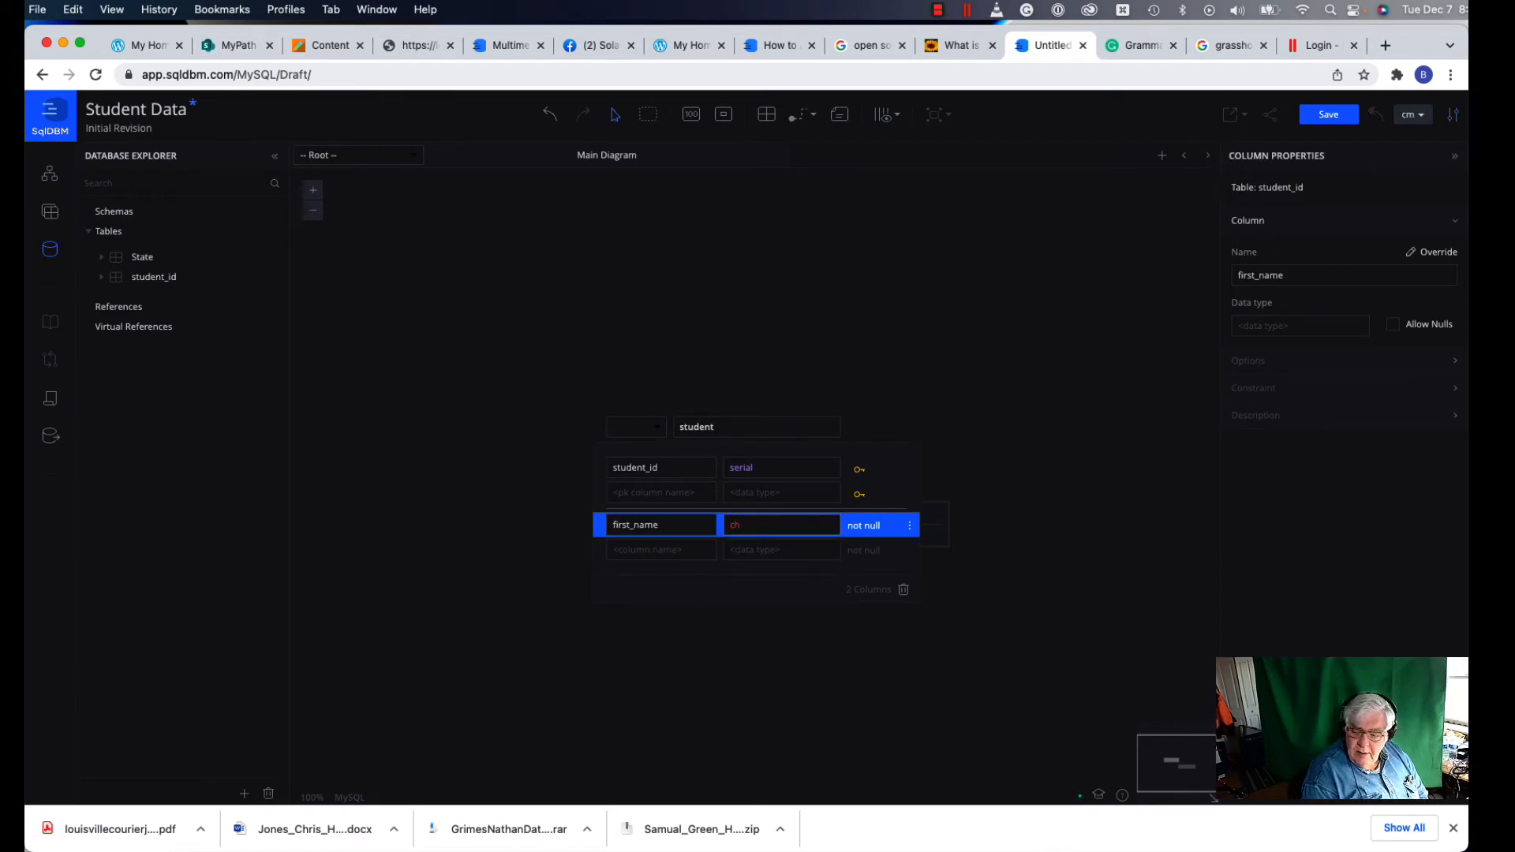
type("varchar")
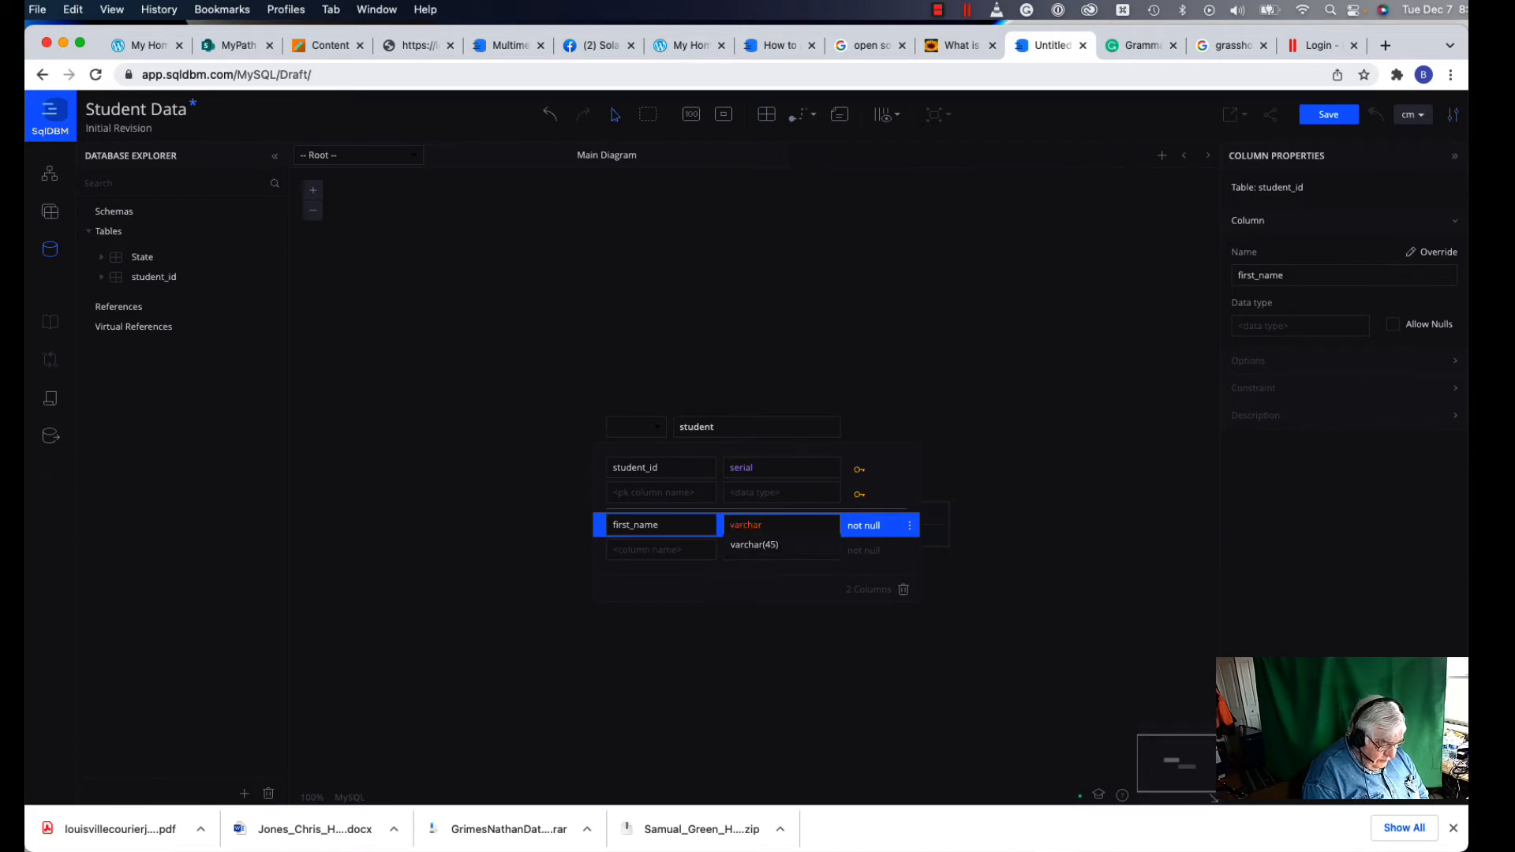
type("(3")
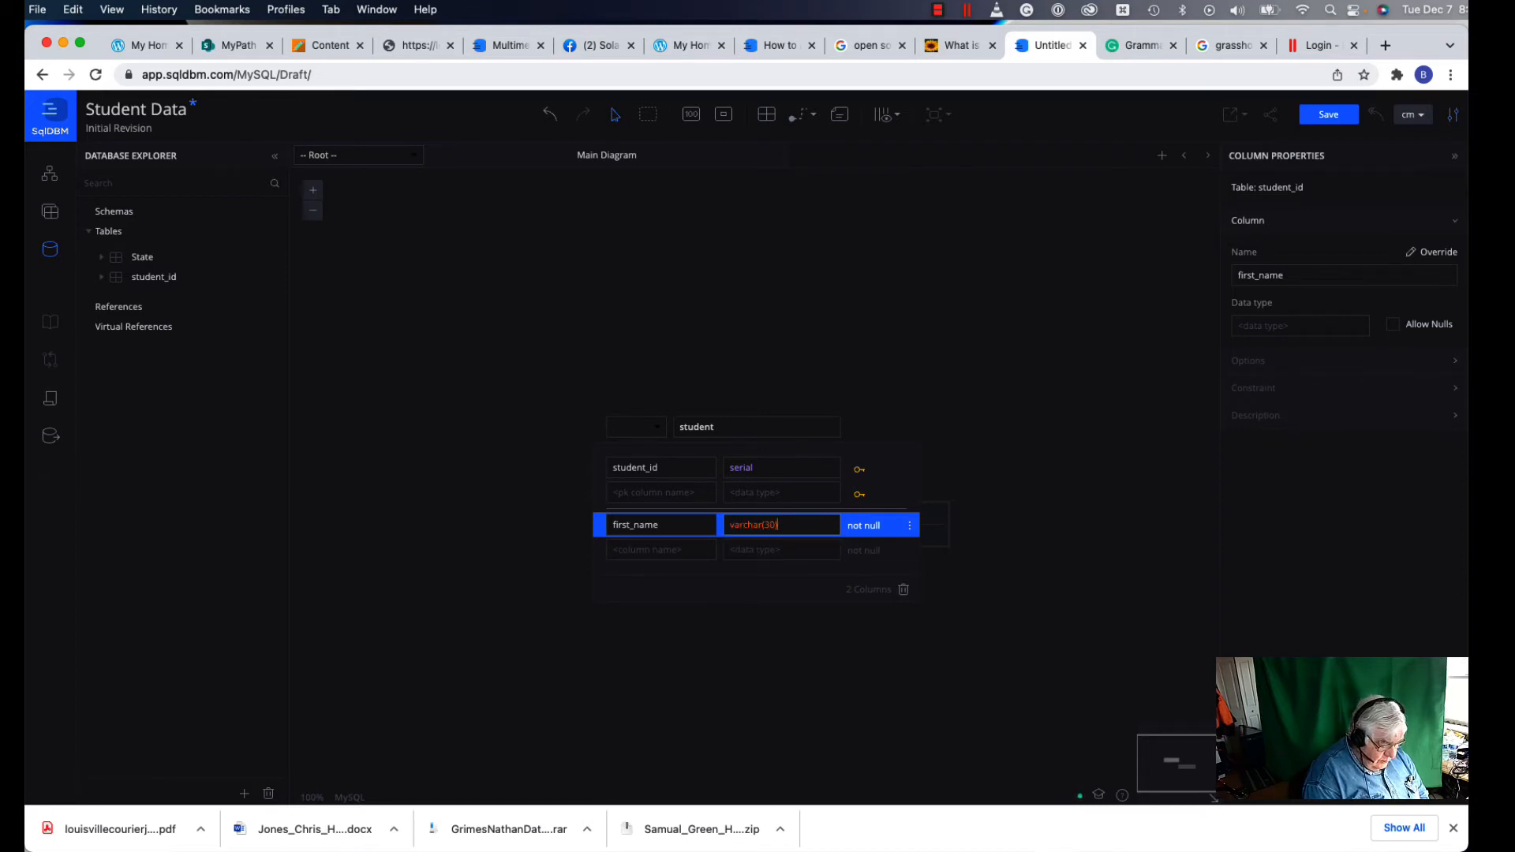
type("0)")
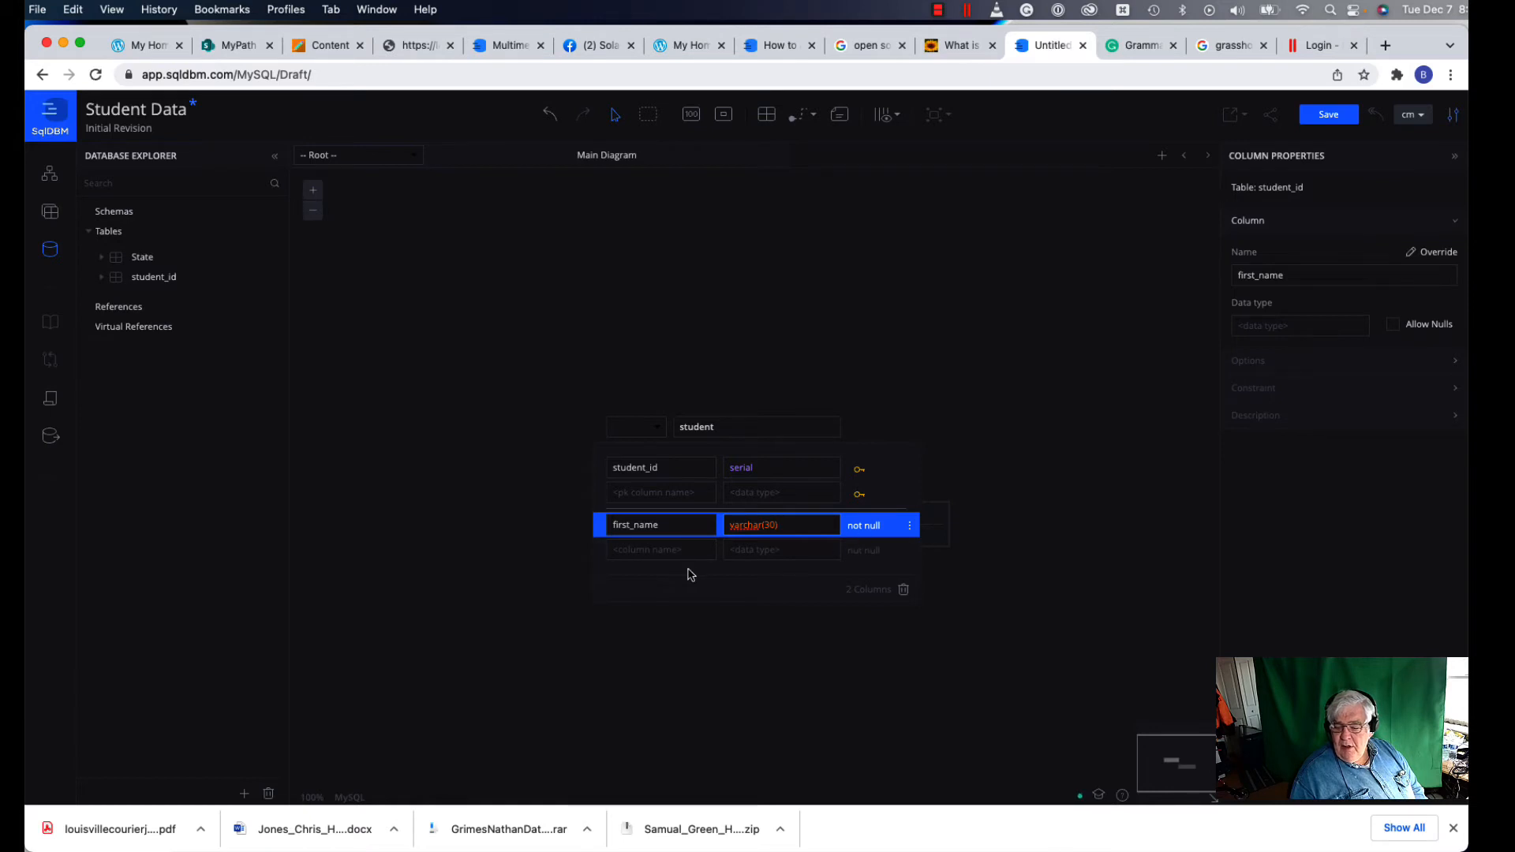
Step: Add a middlE_name column of type varchar(45) that allows nulls to the student table
left_click(671, 550)
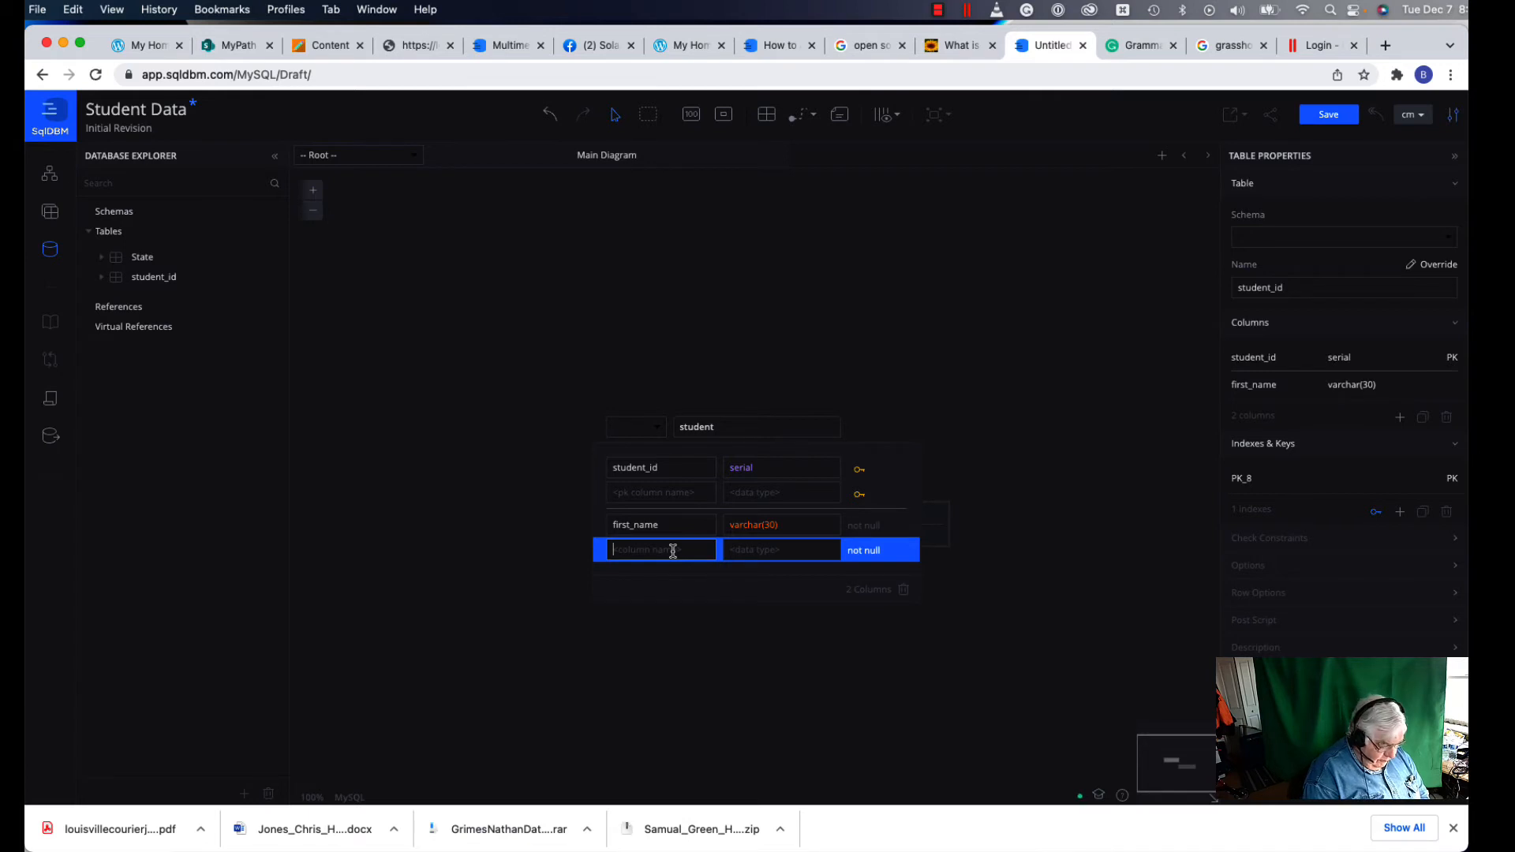
type("middel")
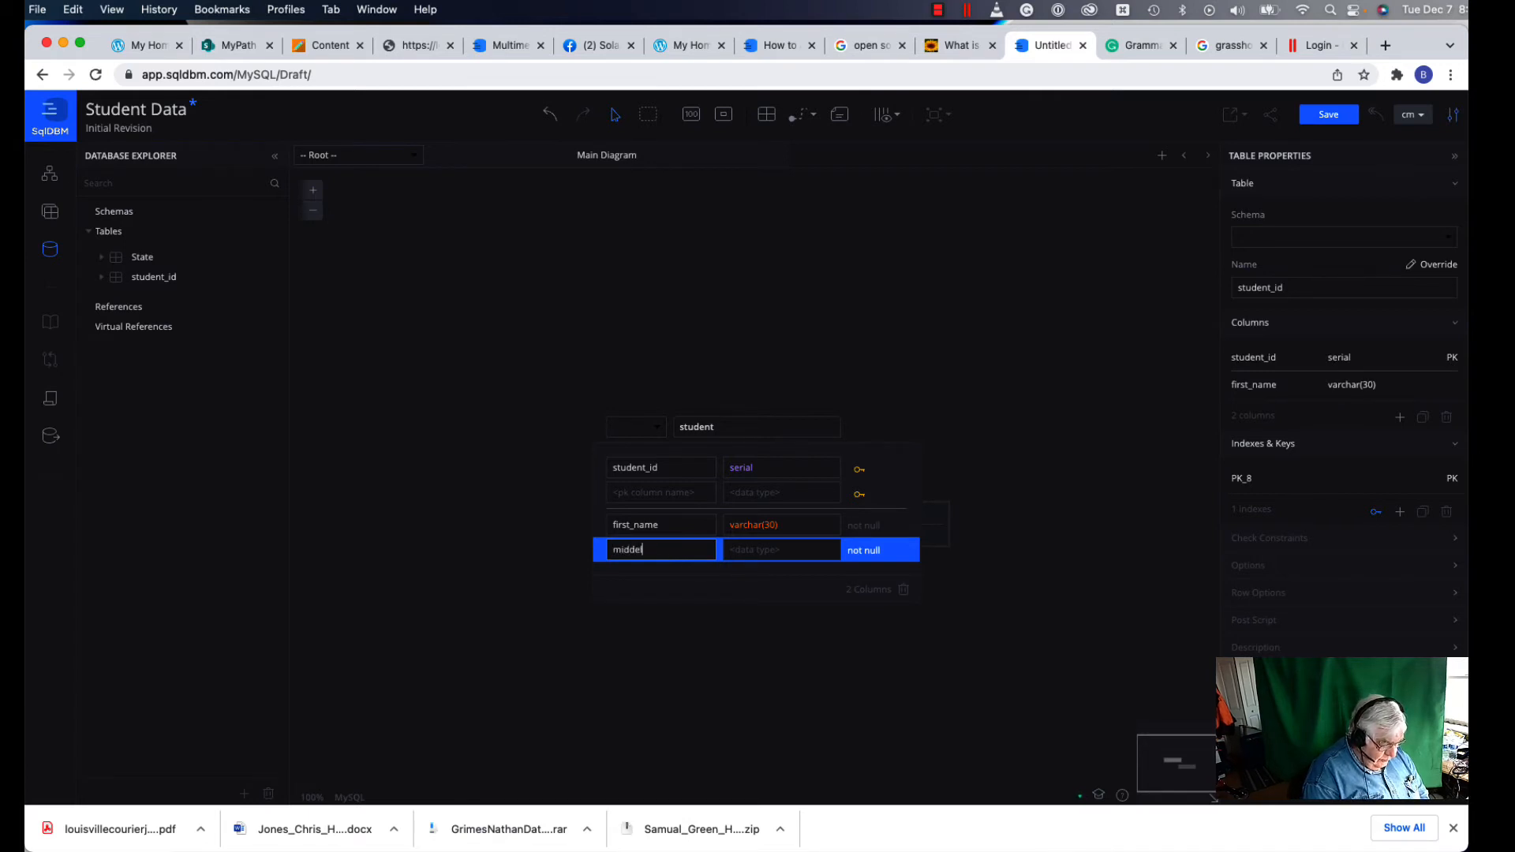
type("_name")
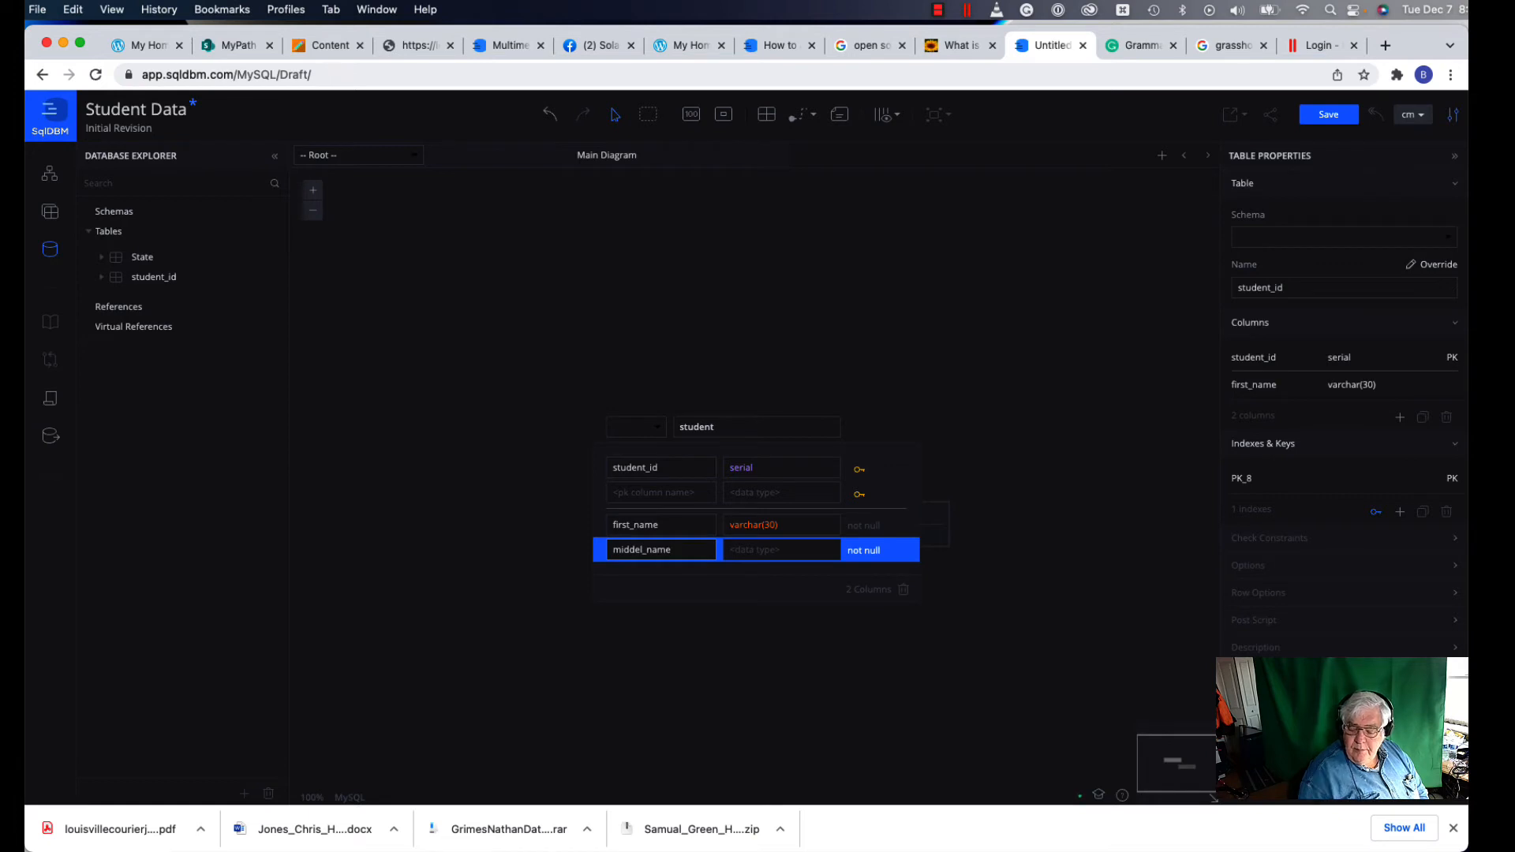
left_click(639, 550)
key("BackSpace")
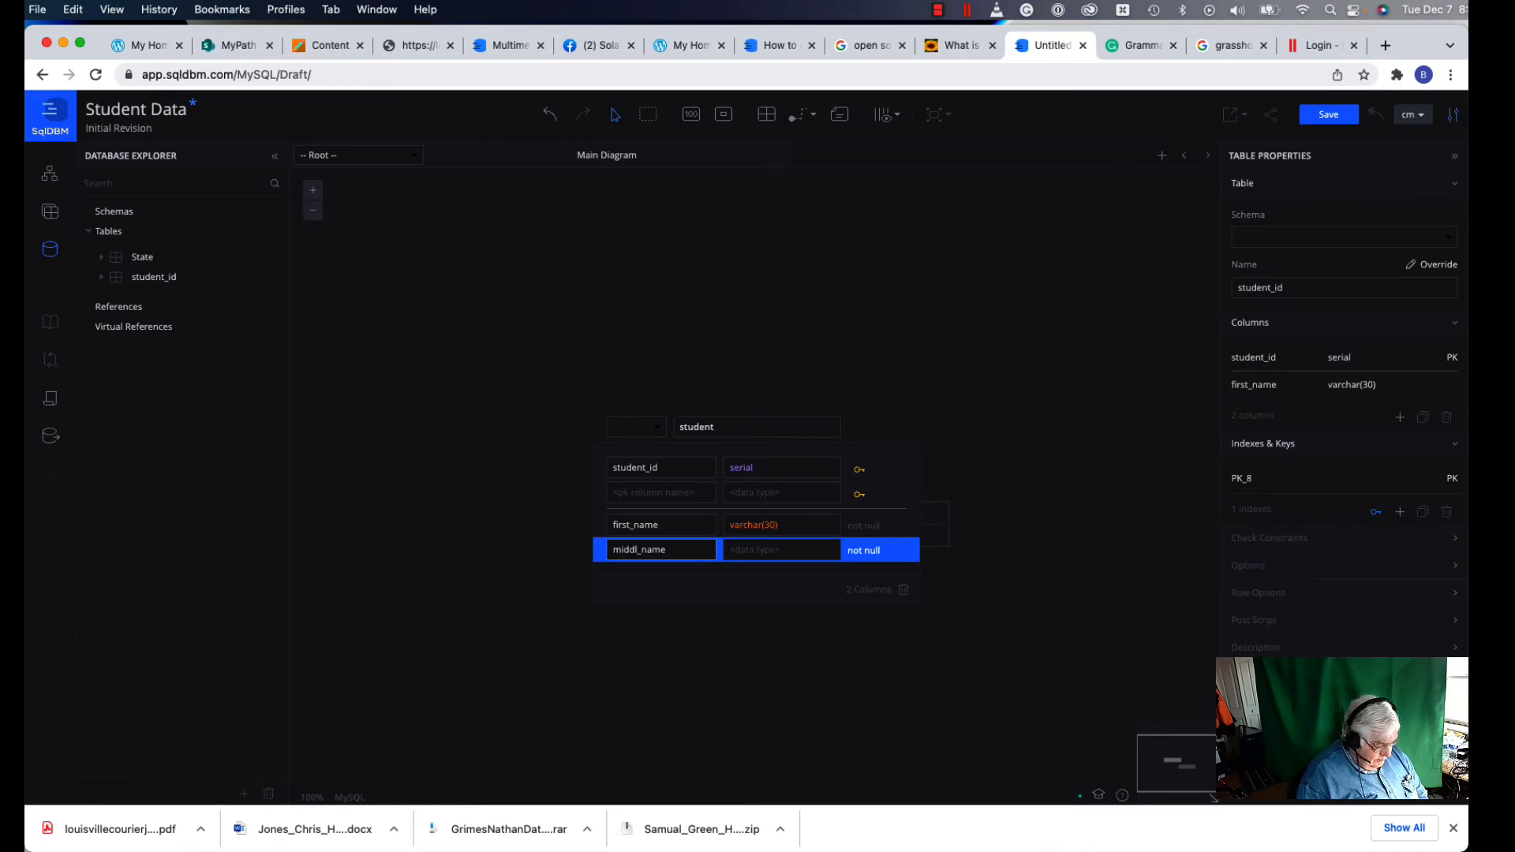
type("e")
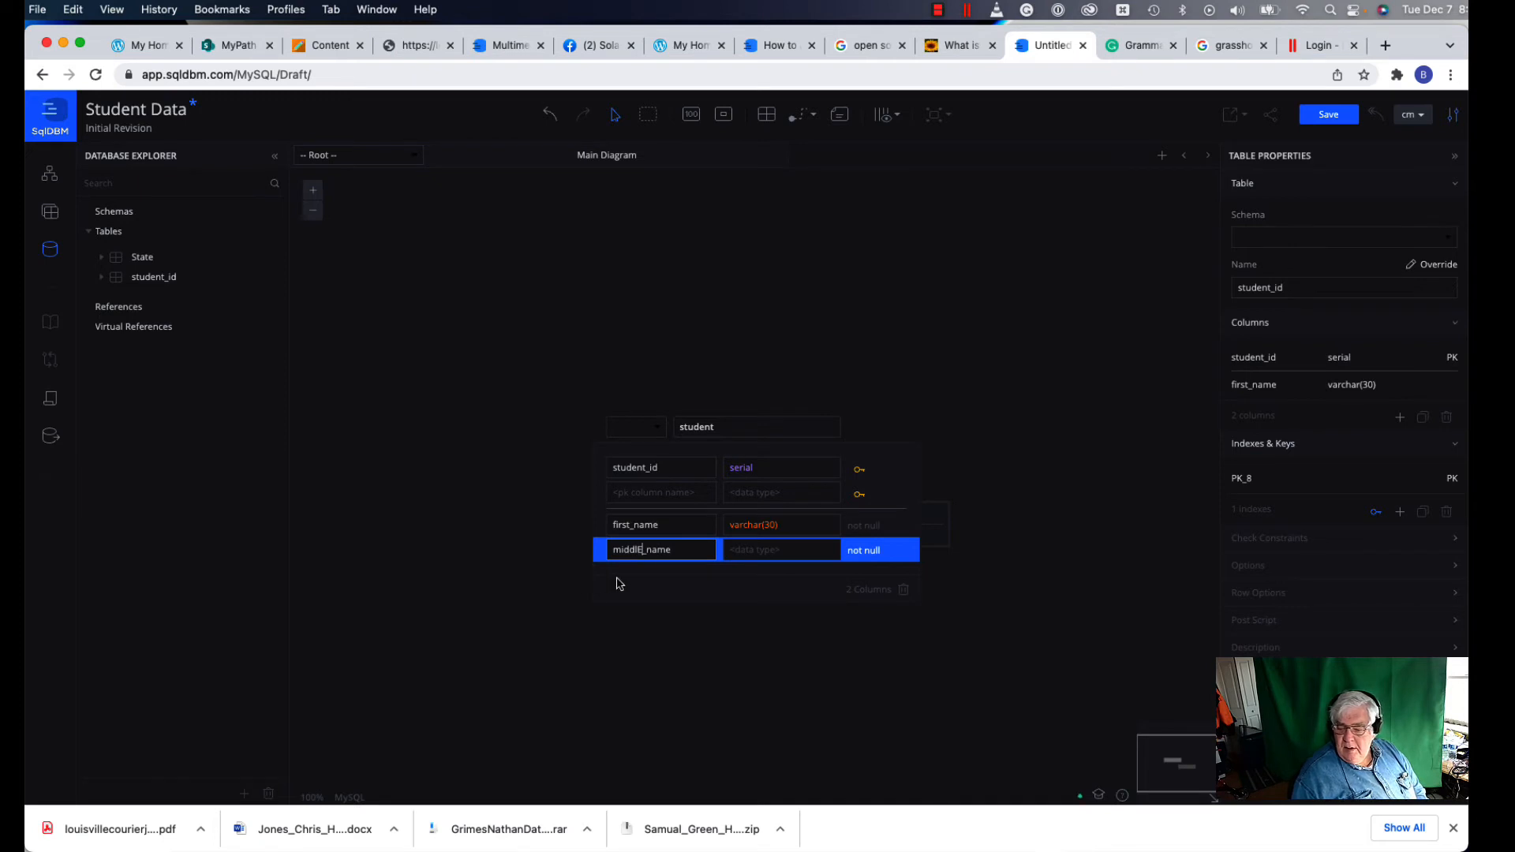
left_click(740, 551)
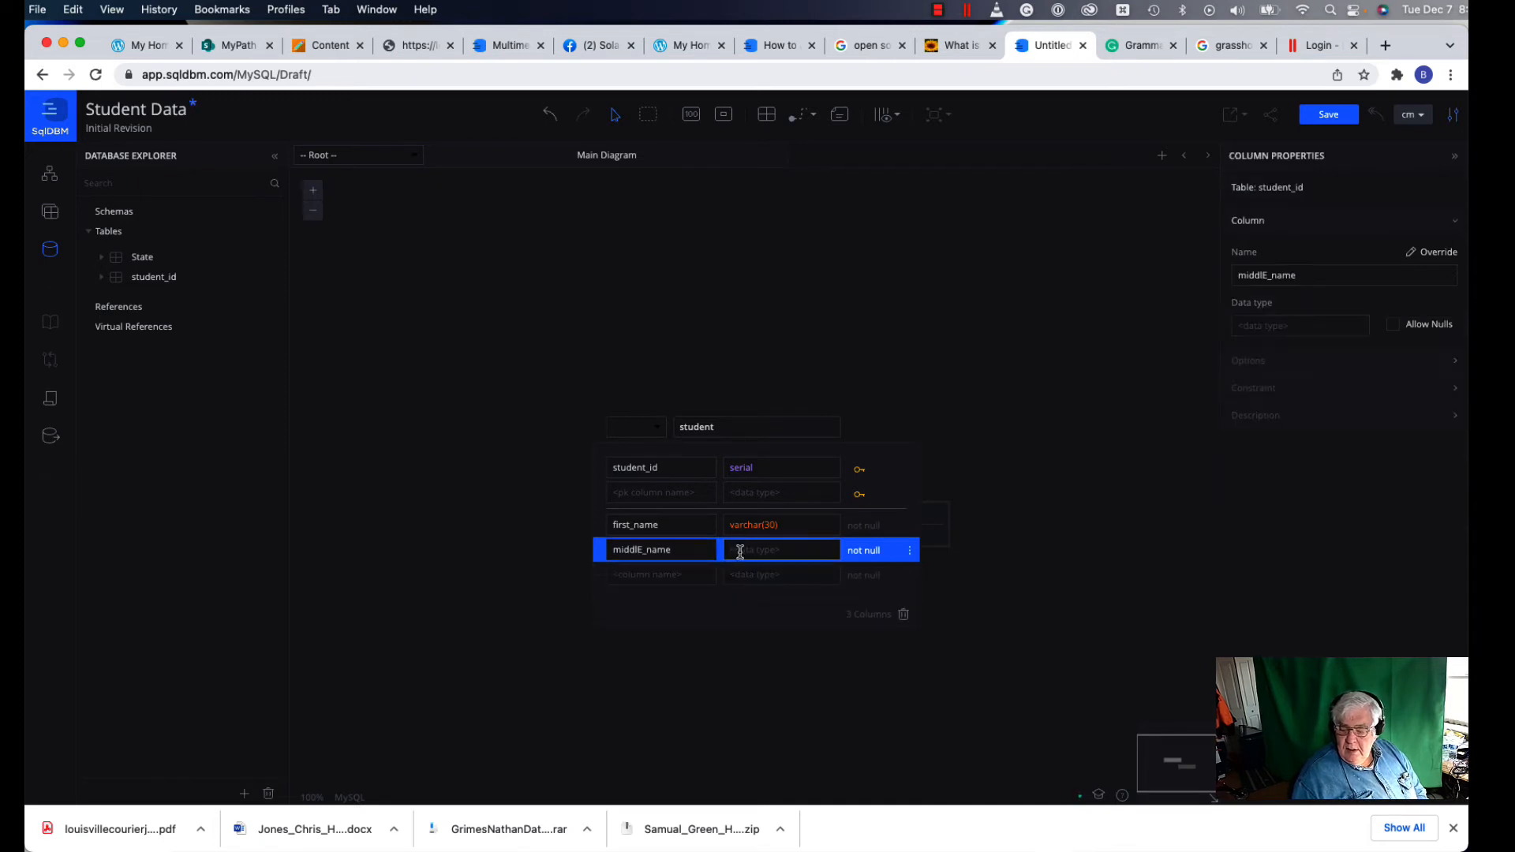
type("v")
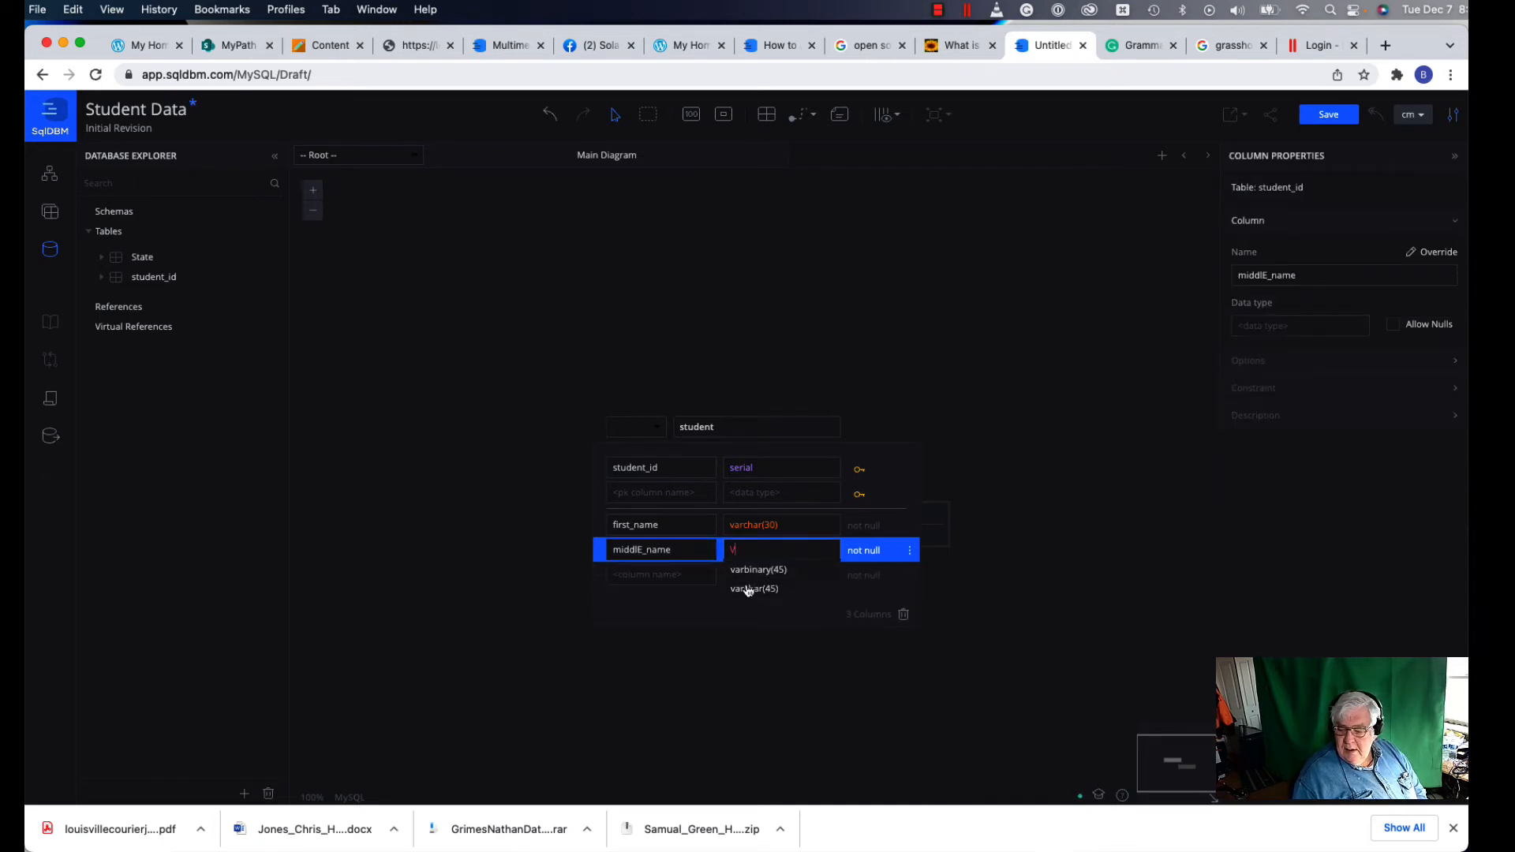
left_click(748, 589)
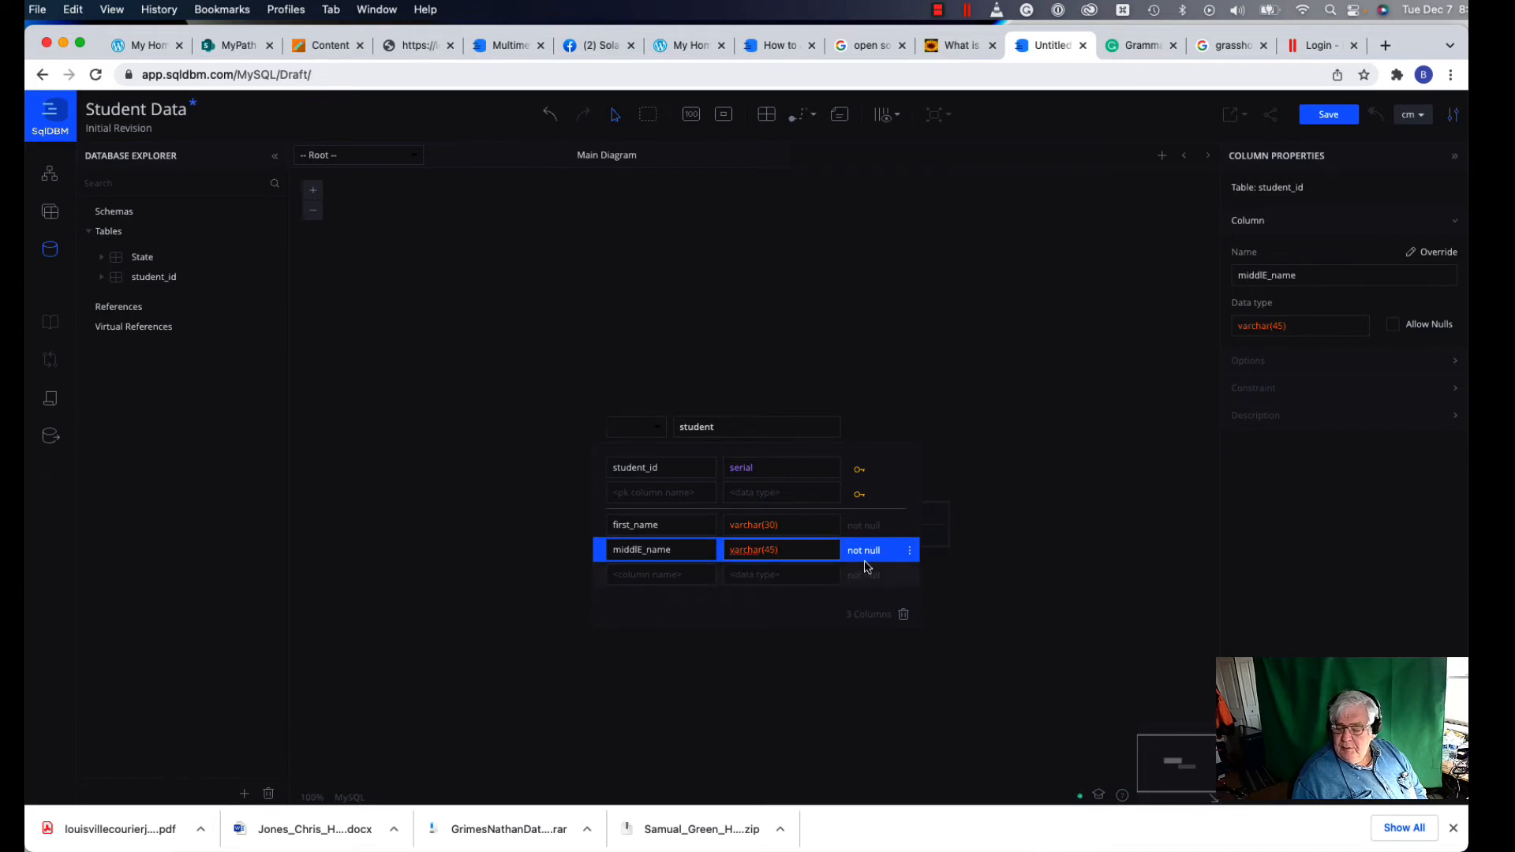
left_click(871, 559)
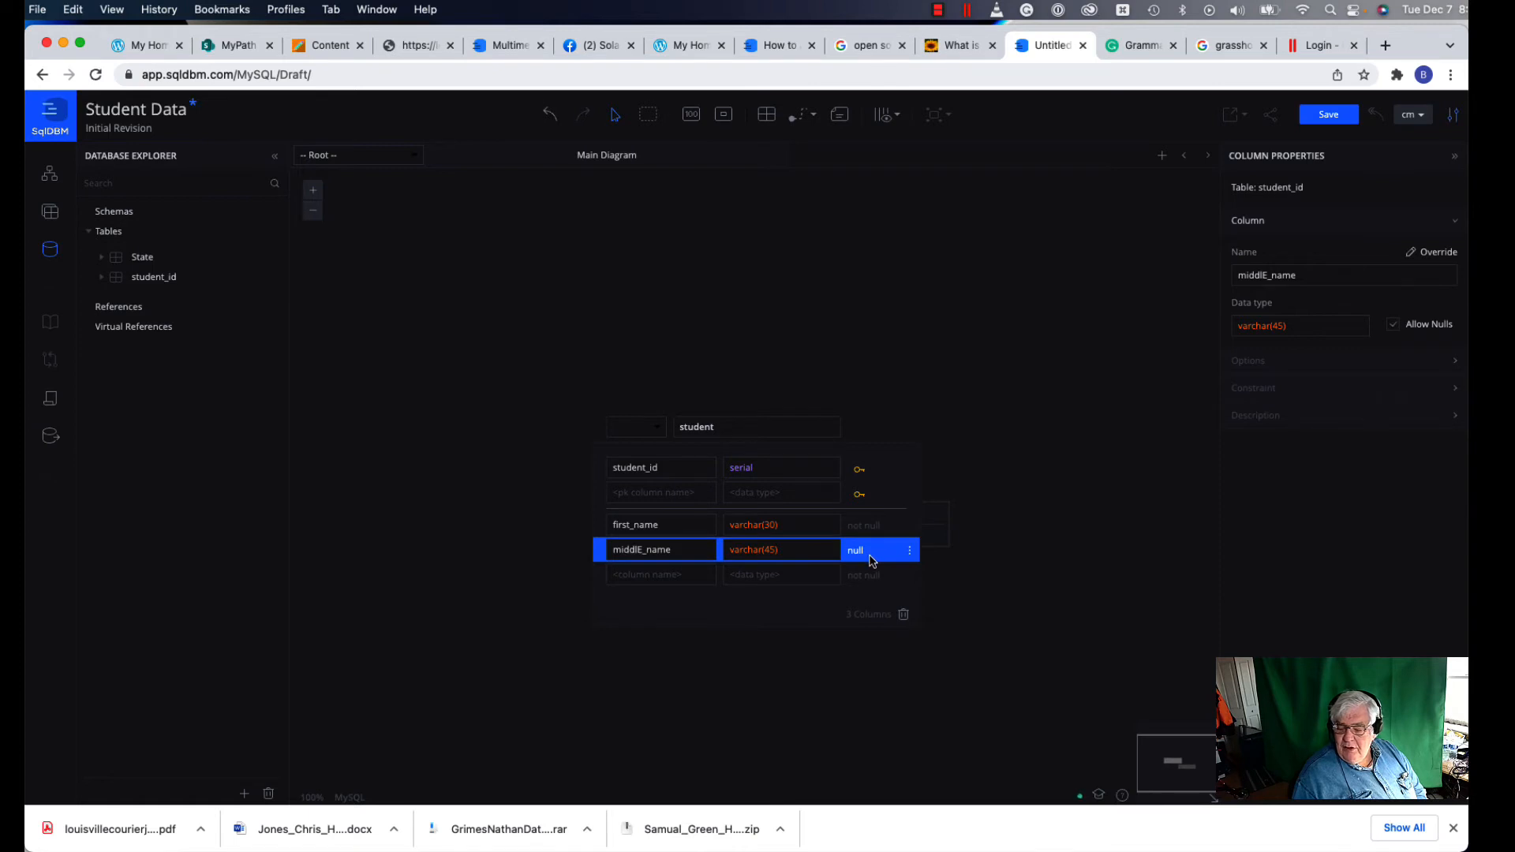
left_click(649, 571)
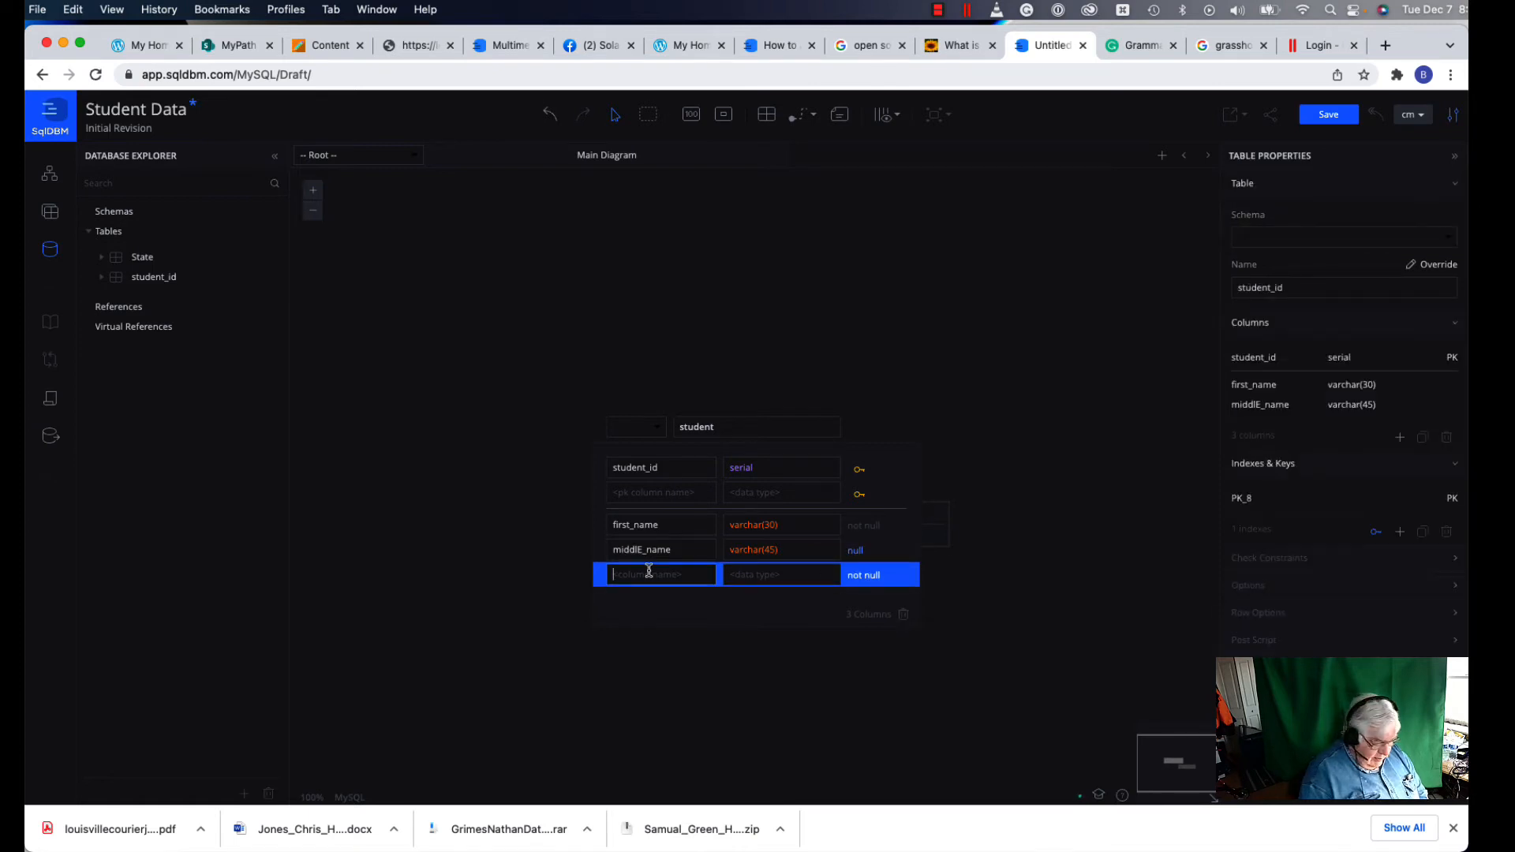
Step: Add a not-null last_name column of type varchar(45) below middlE_name
type("LAST")
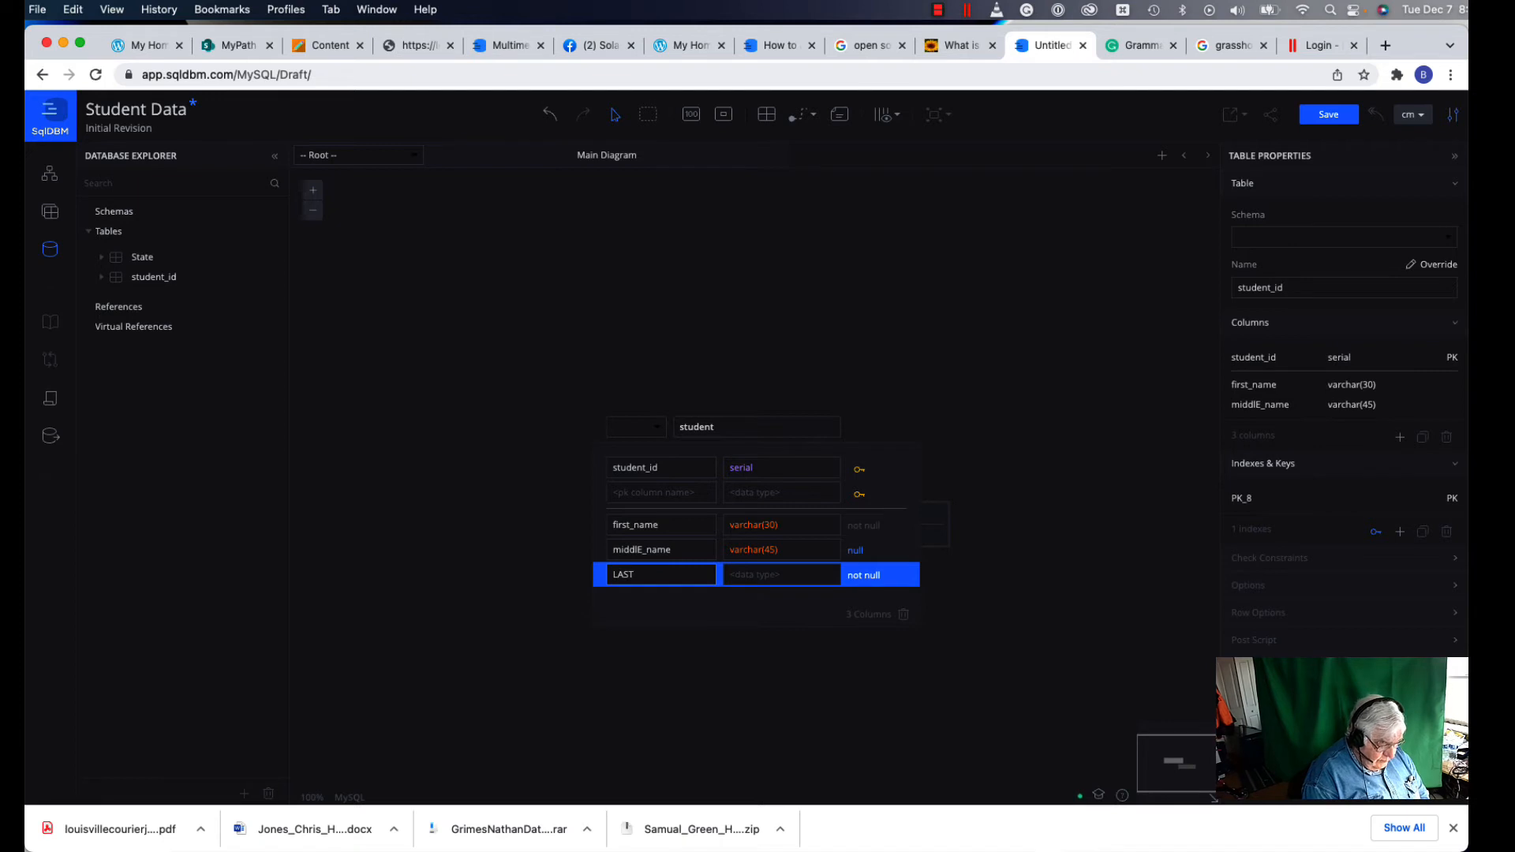
type("_NAME")
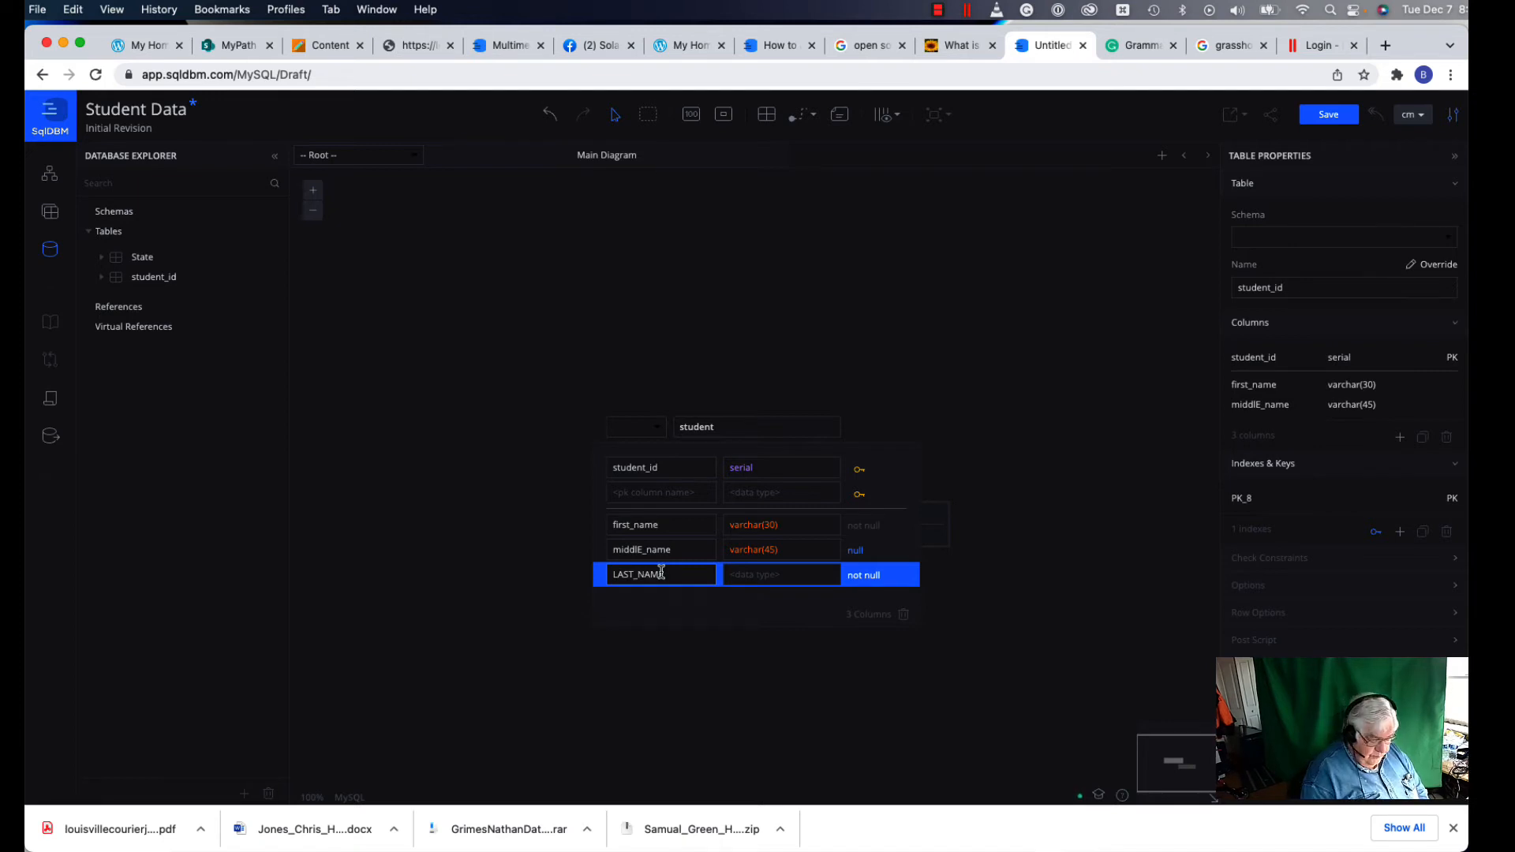
key("BackSpace")
key("BackSpace")
key("BackSpace")
key("BackSpace")
key("BackSpace")
key("BackSpace")
key("BackSpace")
key("BackSpace")
key("BackSpace")
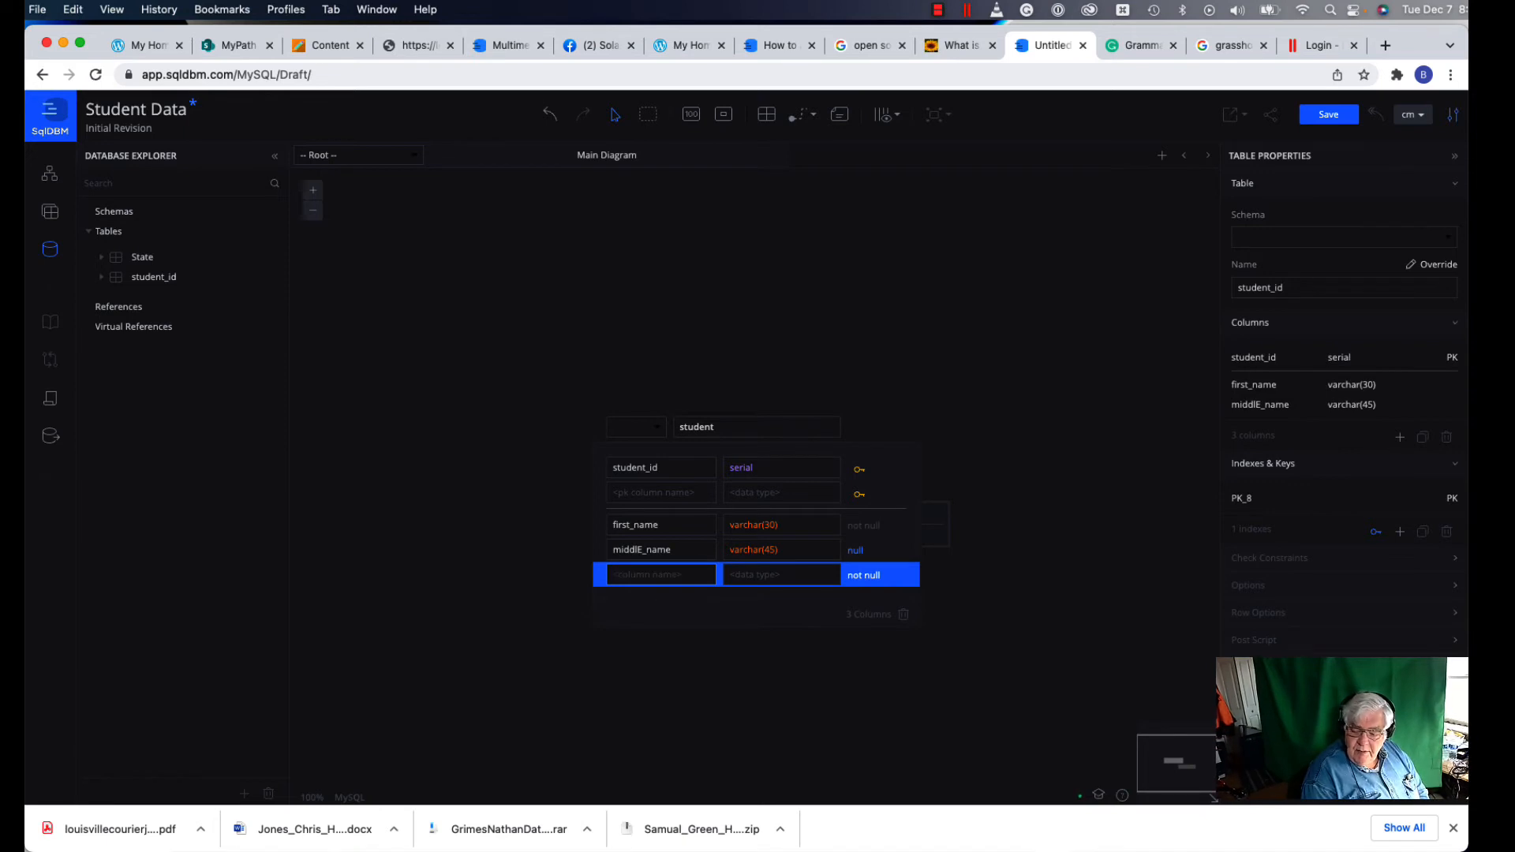
type("la")
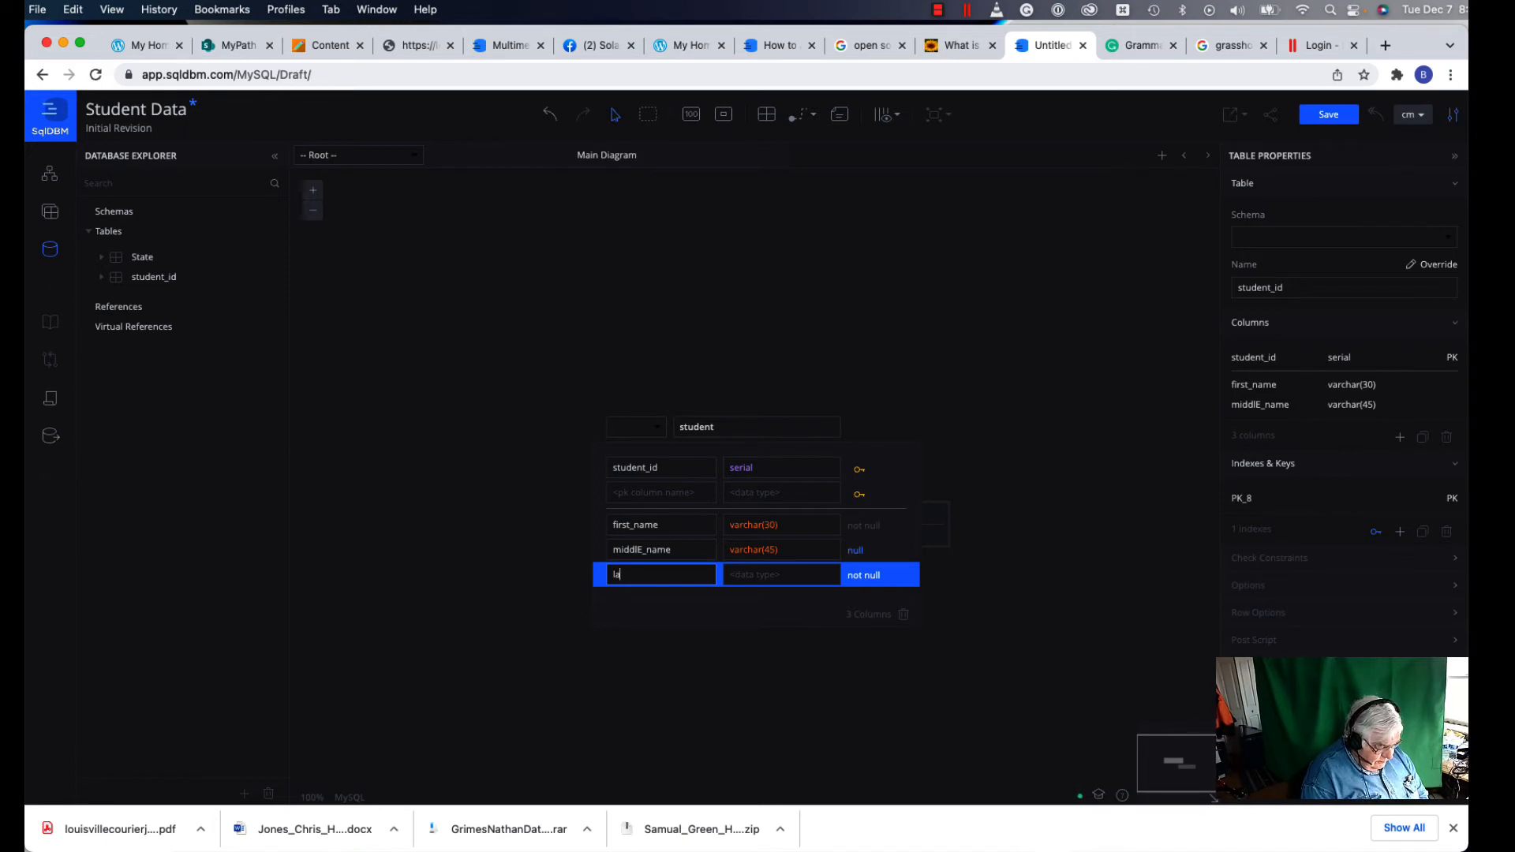
type("st_name")
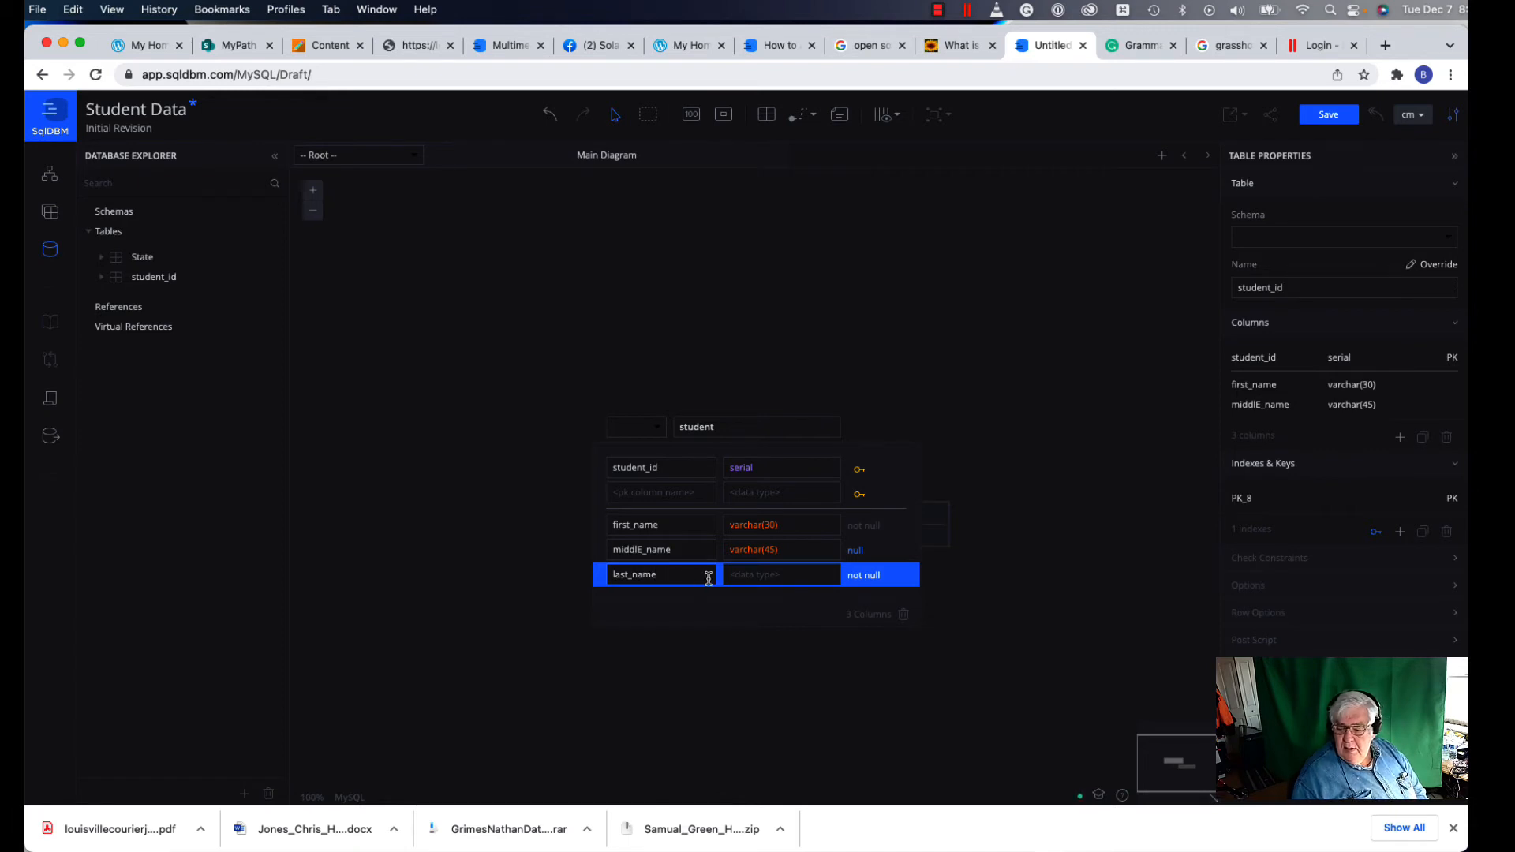
left_click(752, 575)
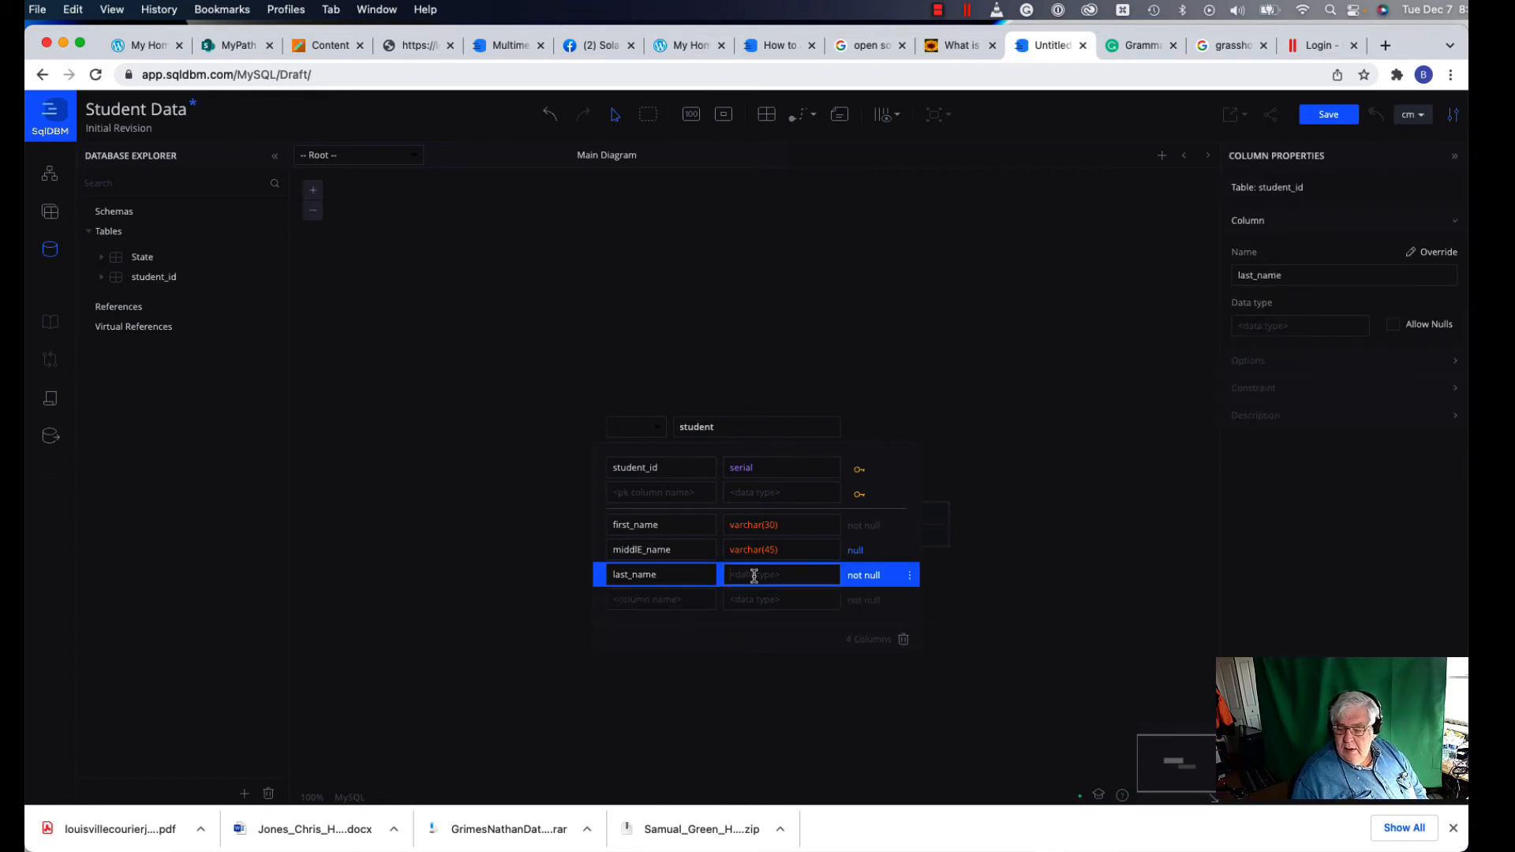
type("v")
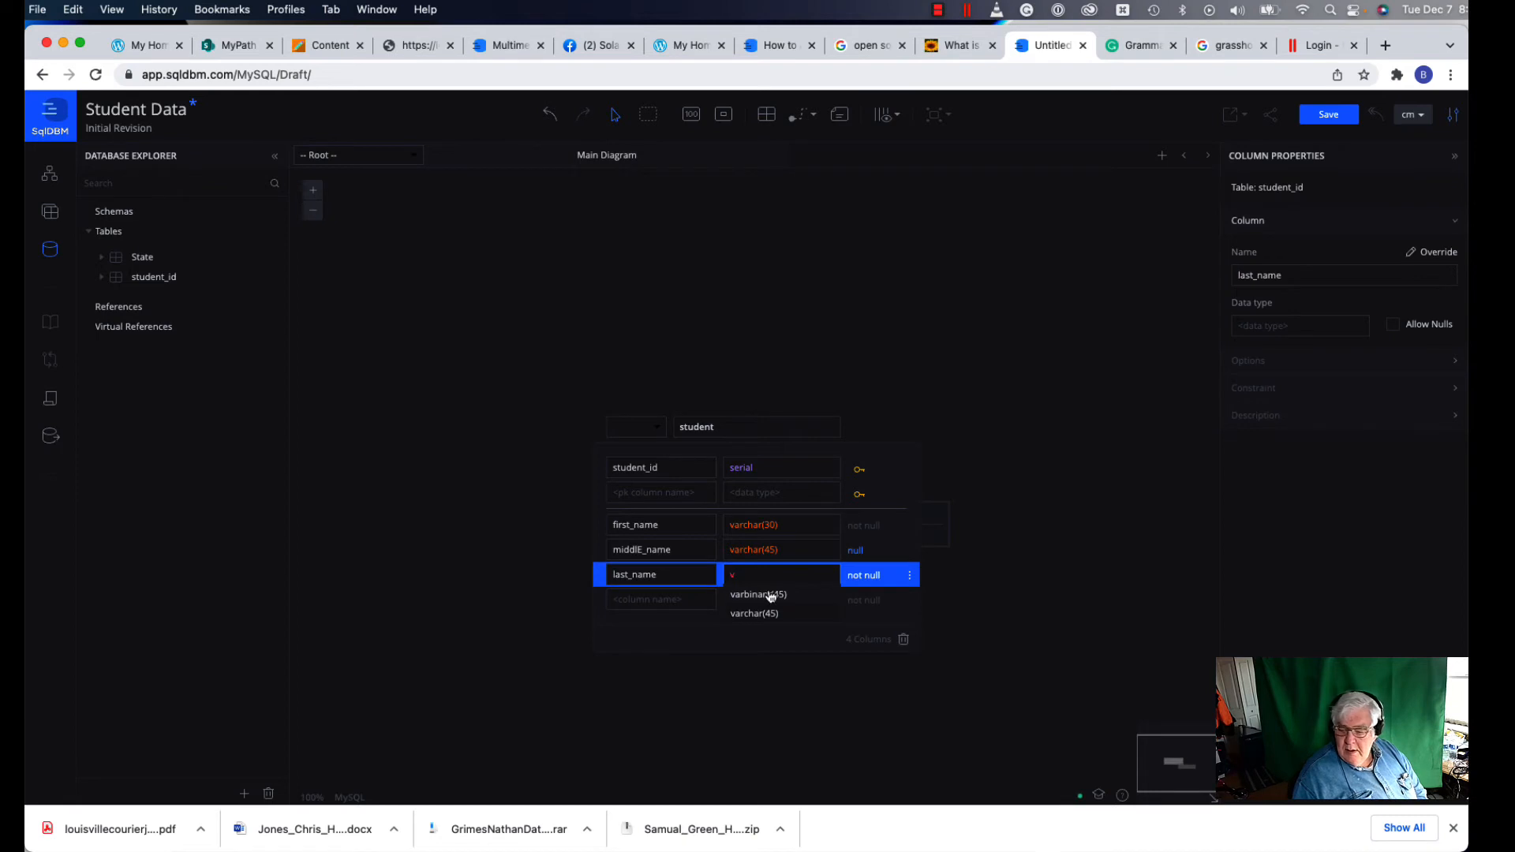
left_click(756, 613)
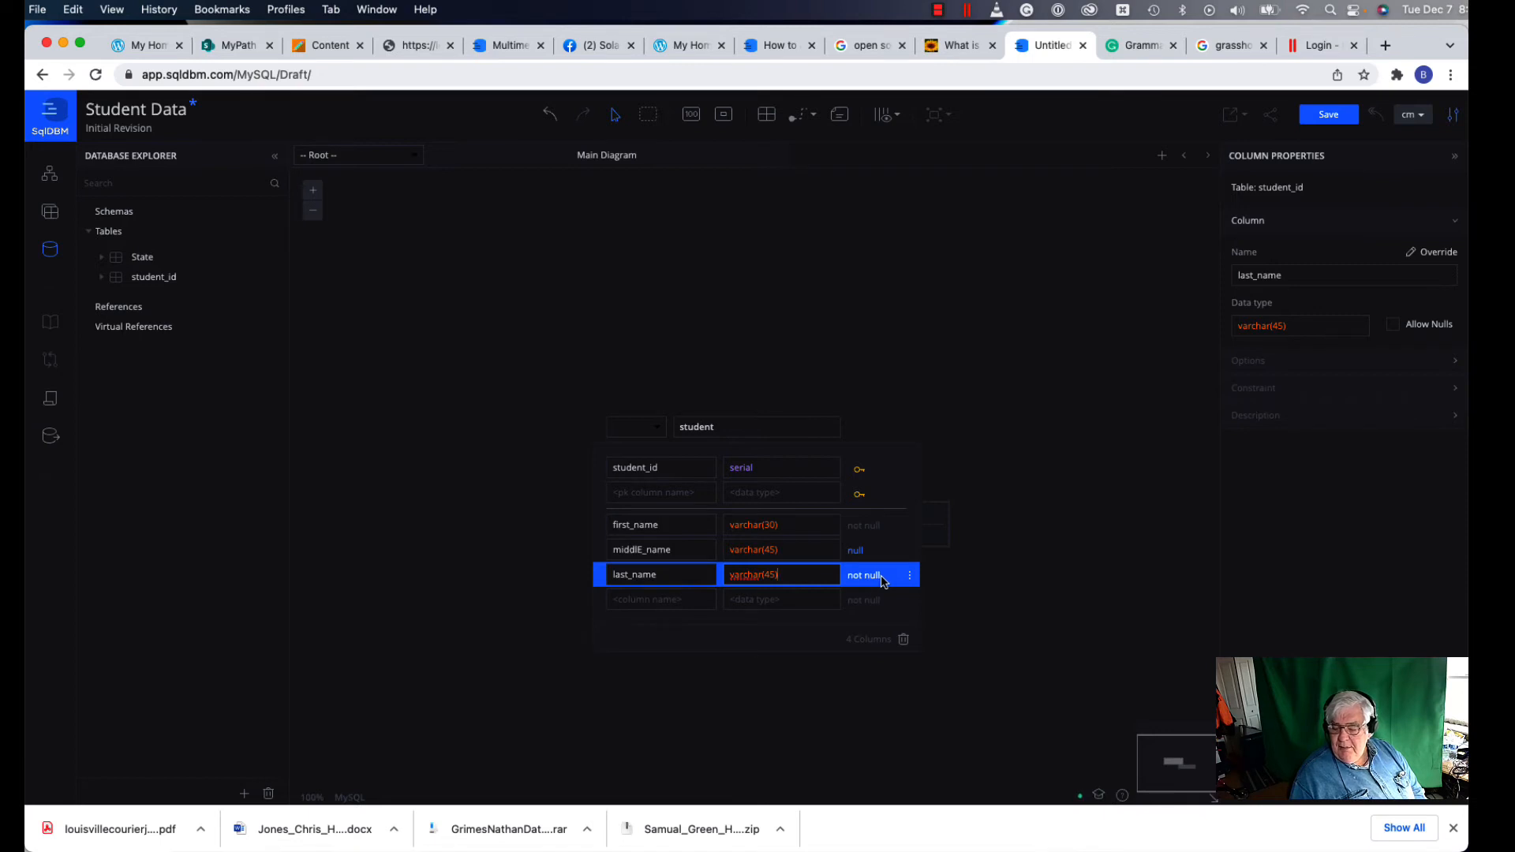
left_click(660, 600)
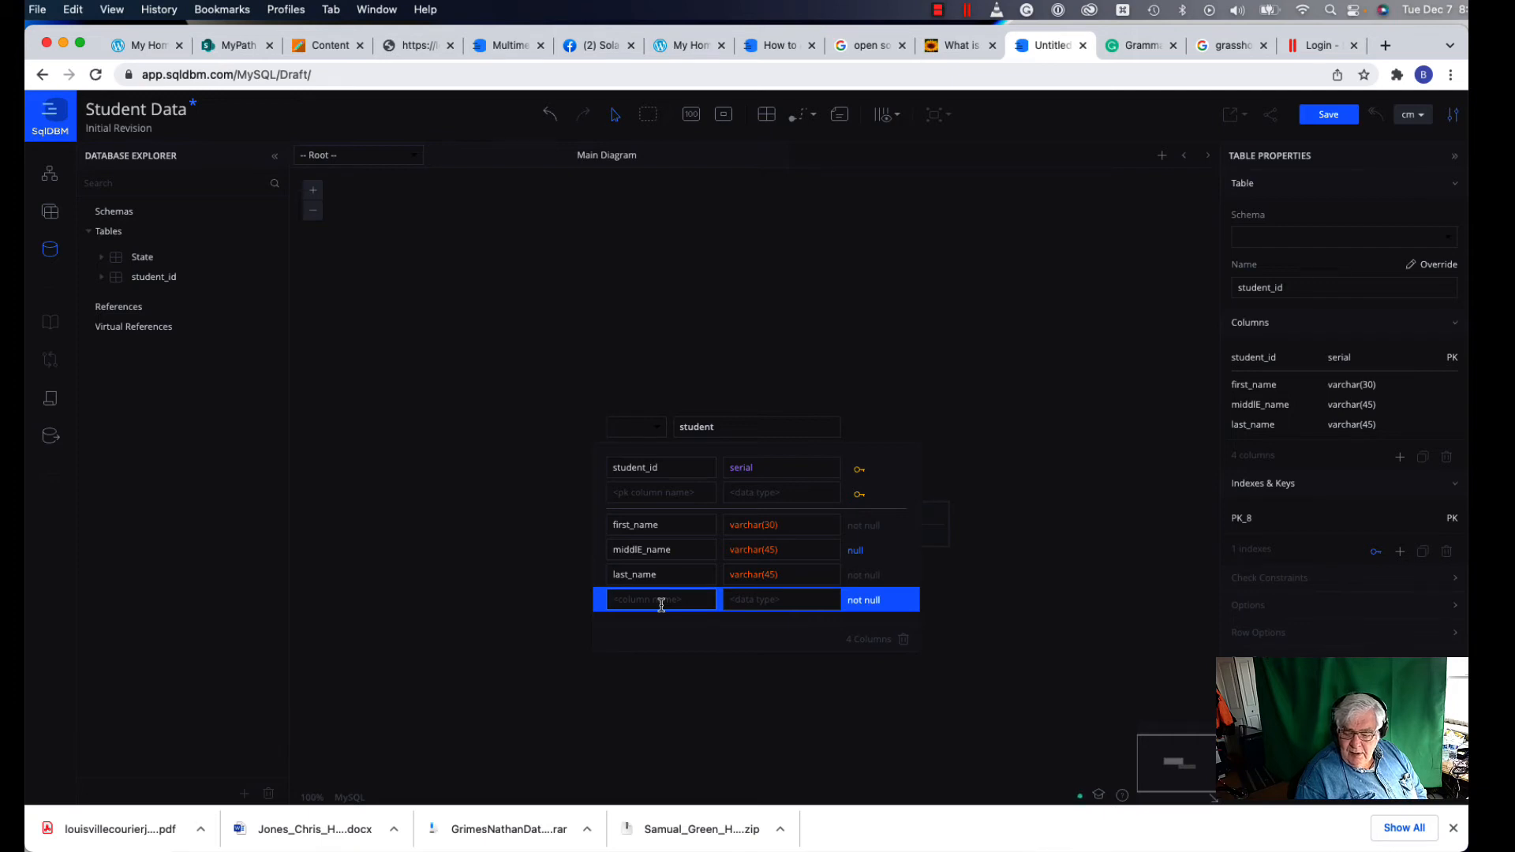
Step: Add a street_1 column and change its type to varchar(30)
type("street")
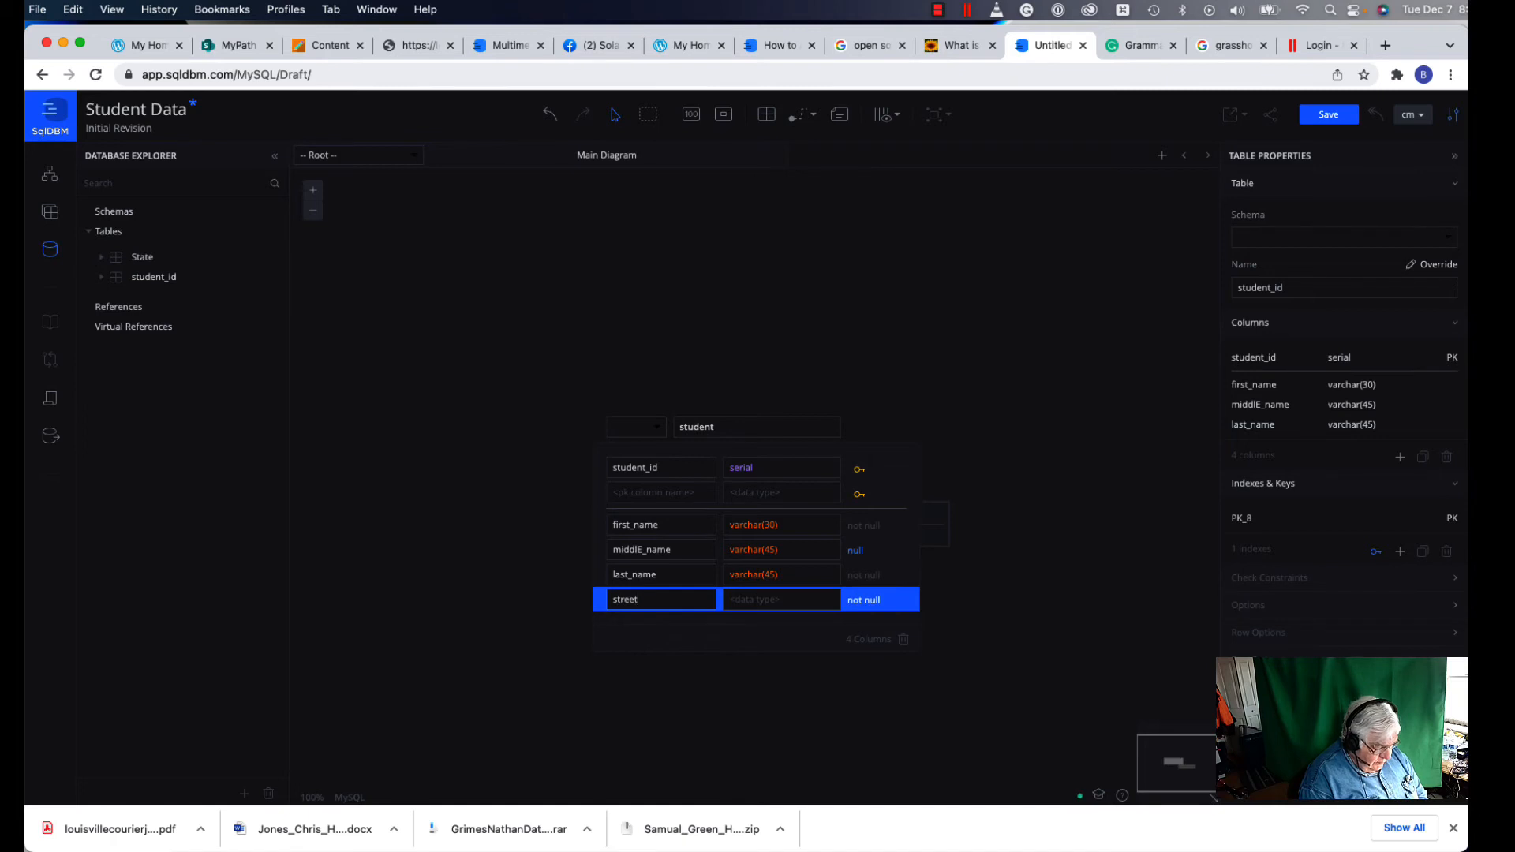
type("_1")
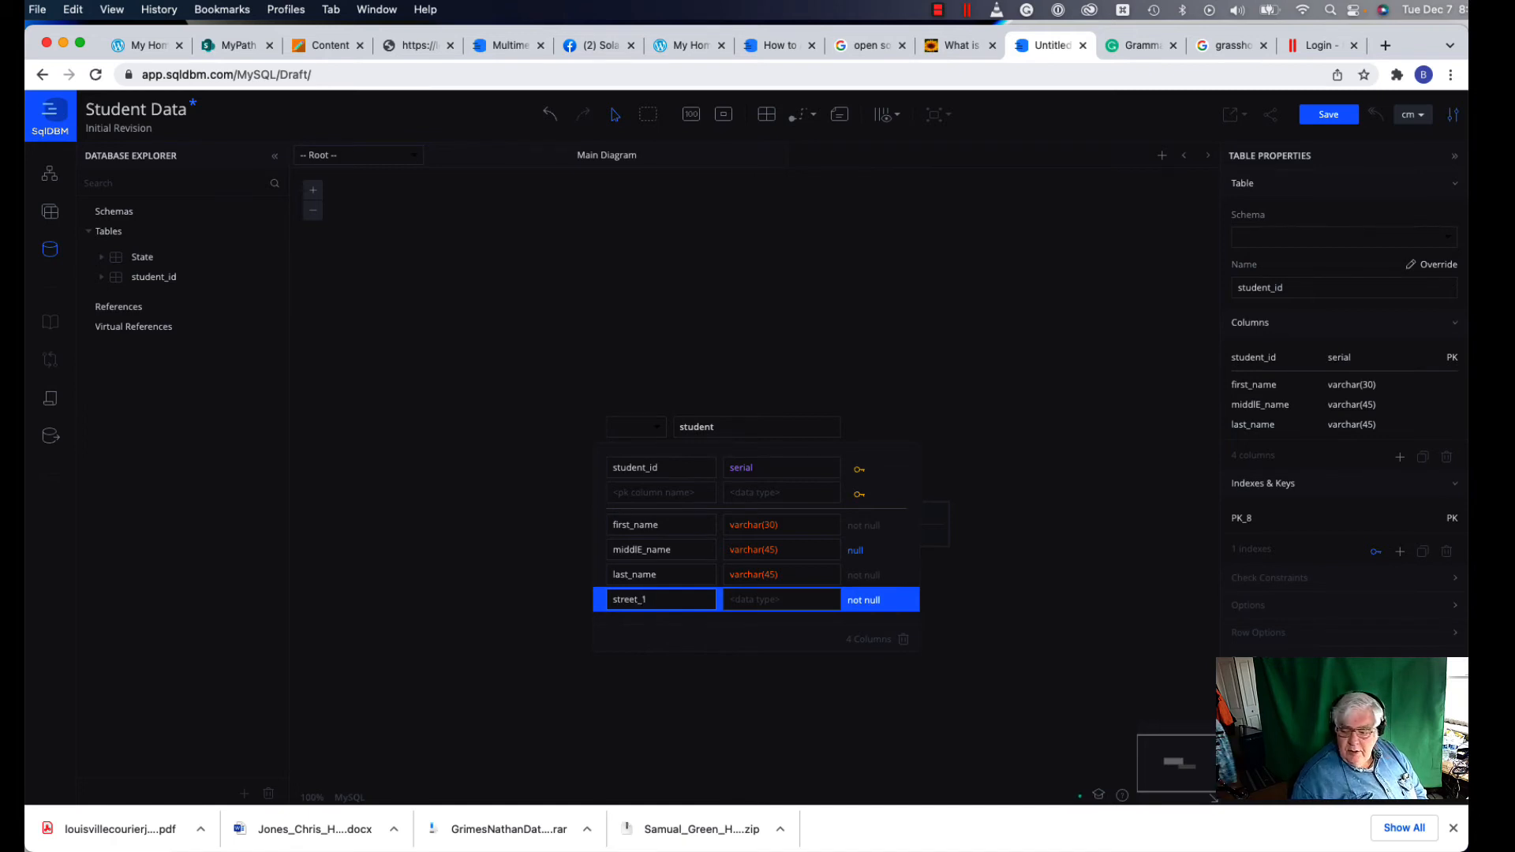
left_click(747, 601)
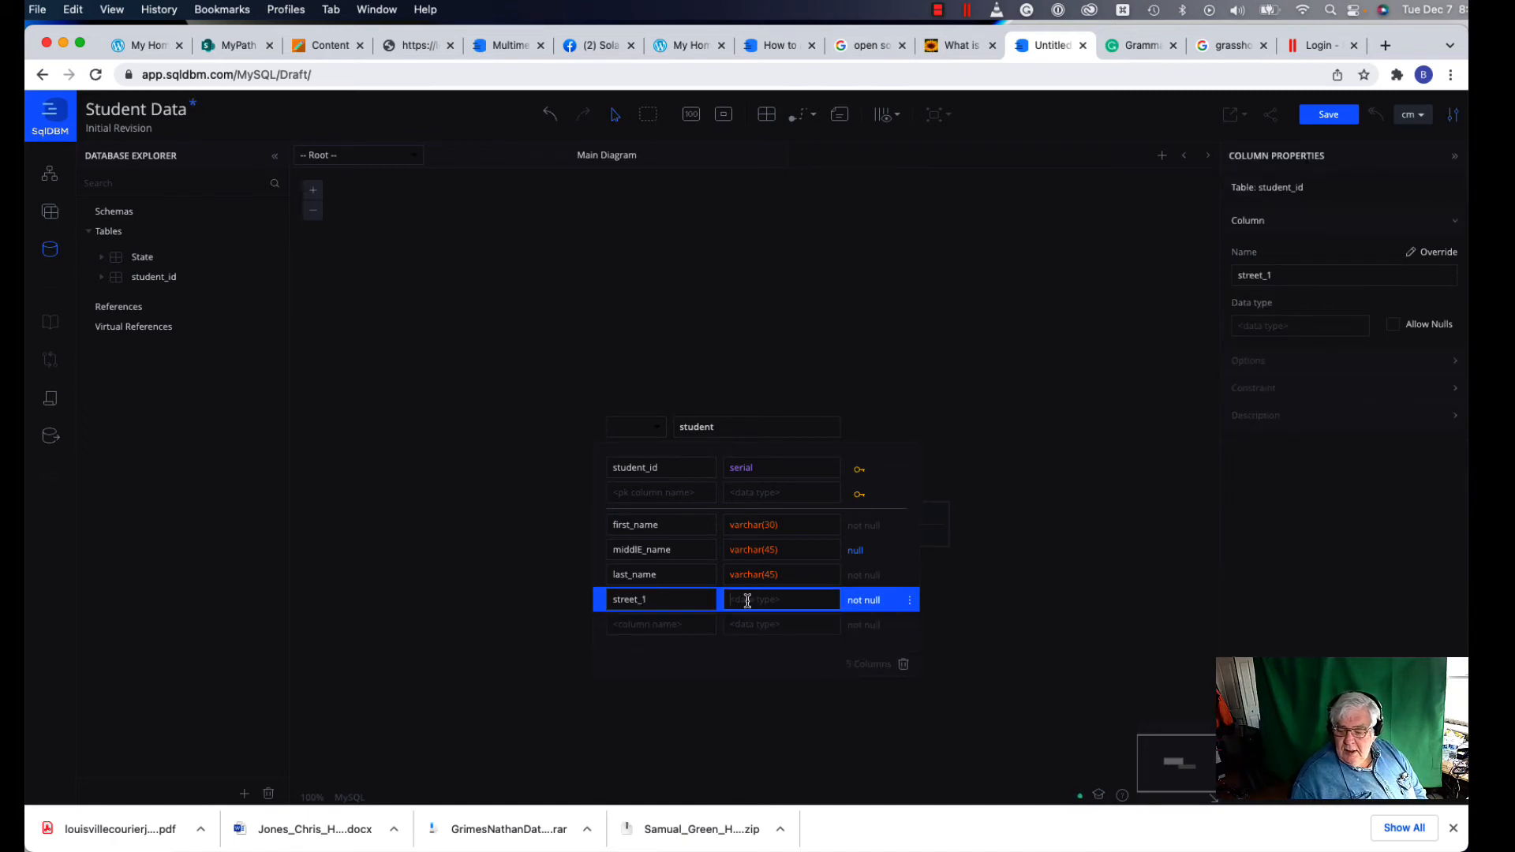
type("va")
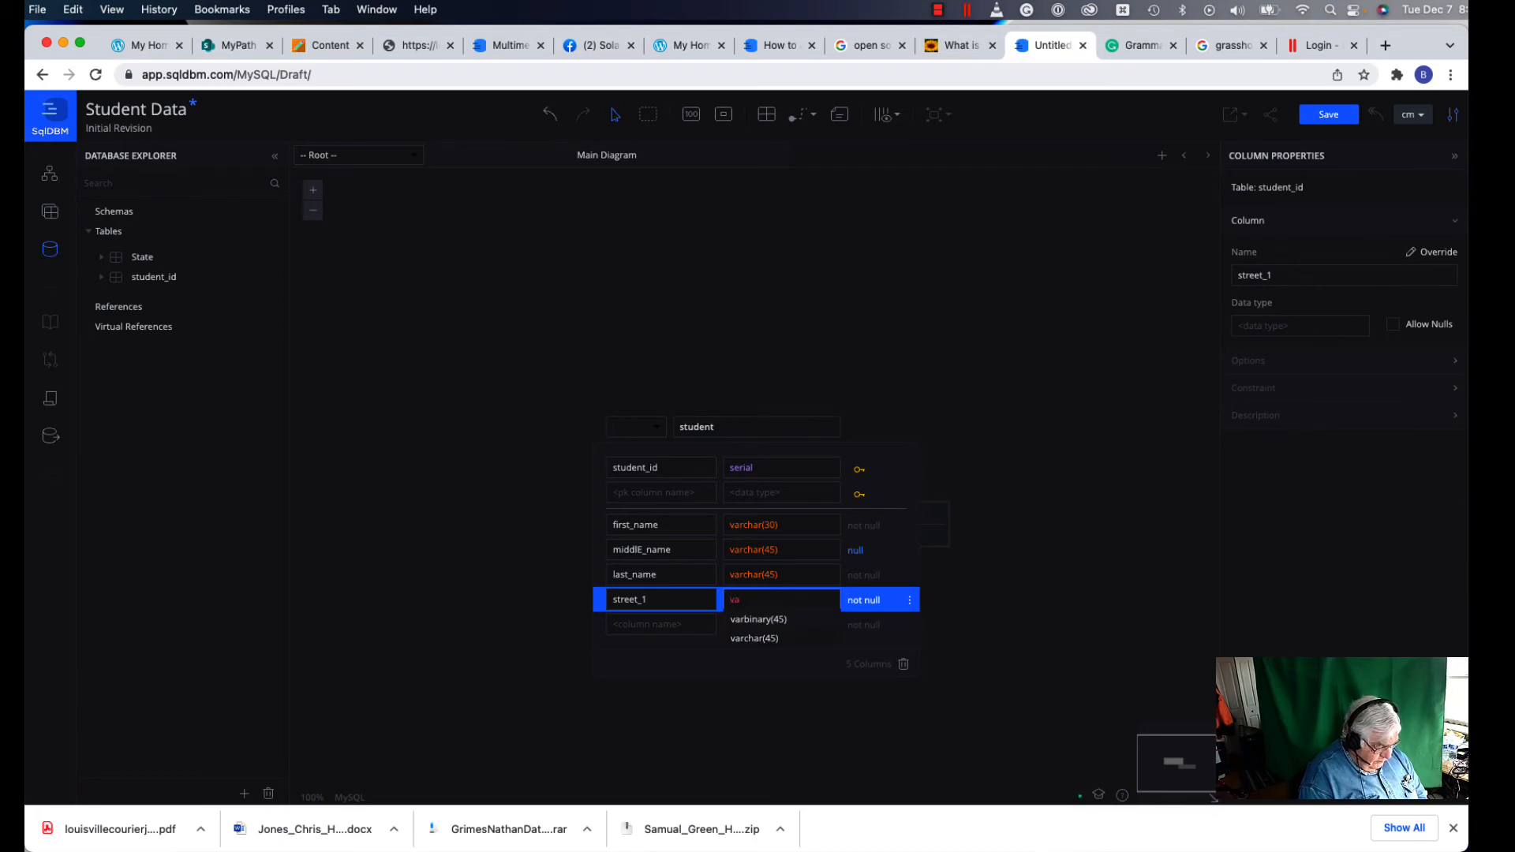
type("r")
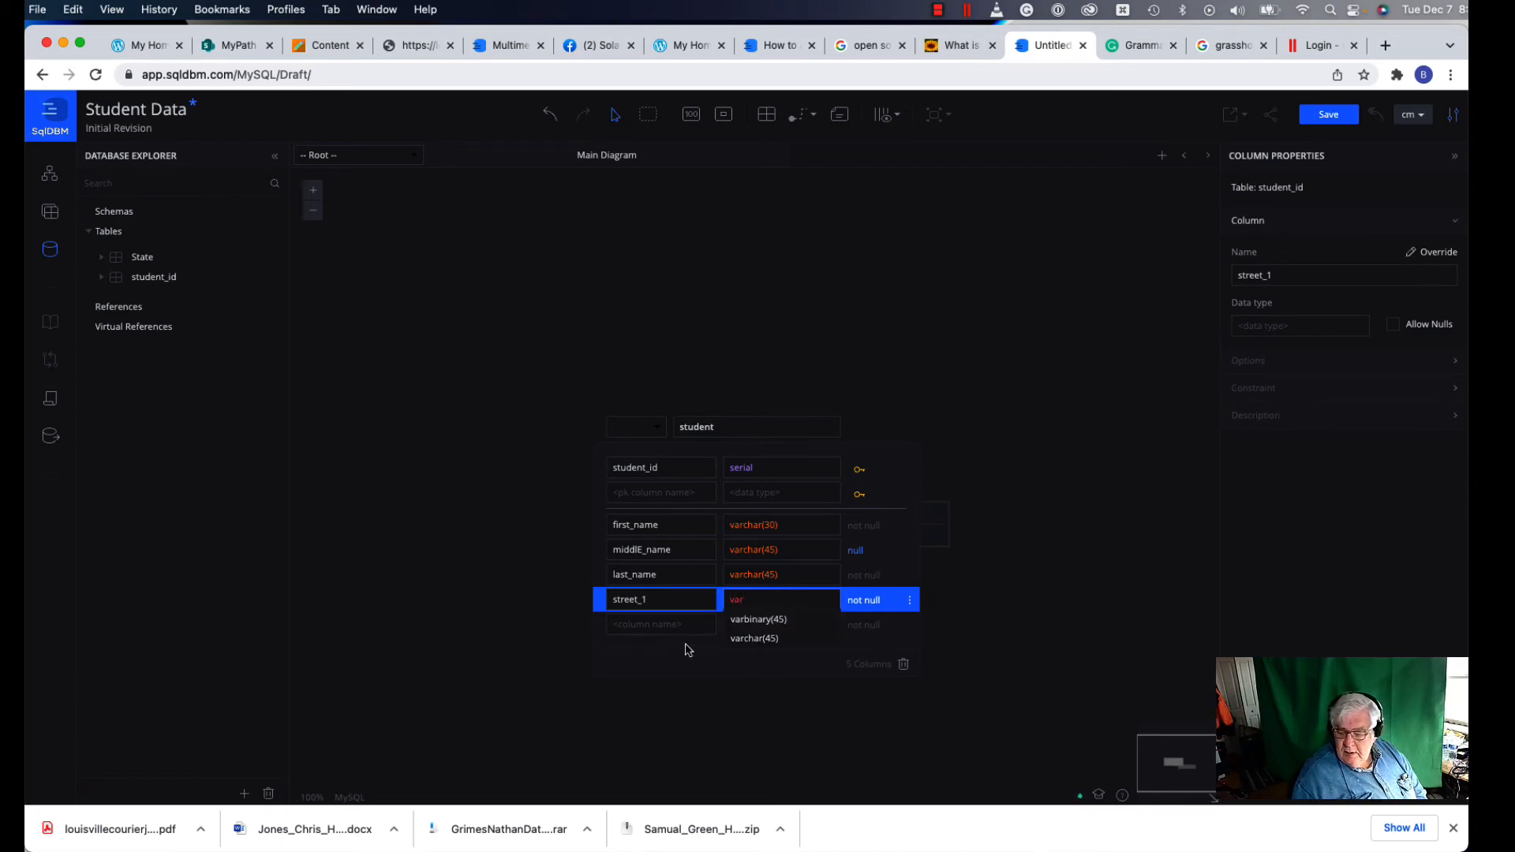
left_click(745, 639)
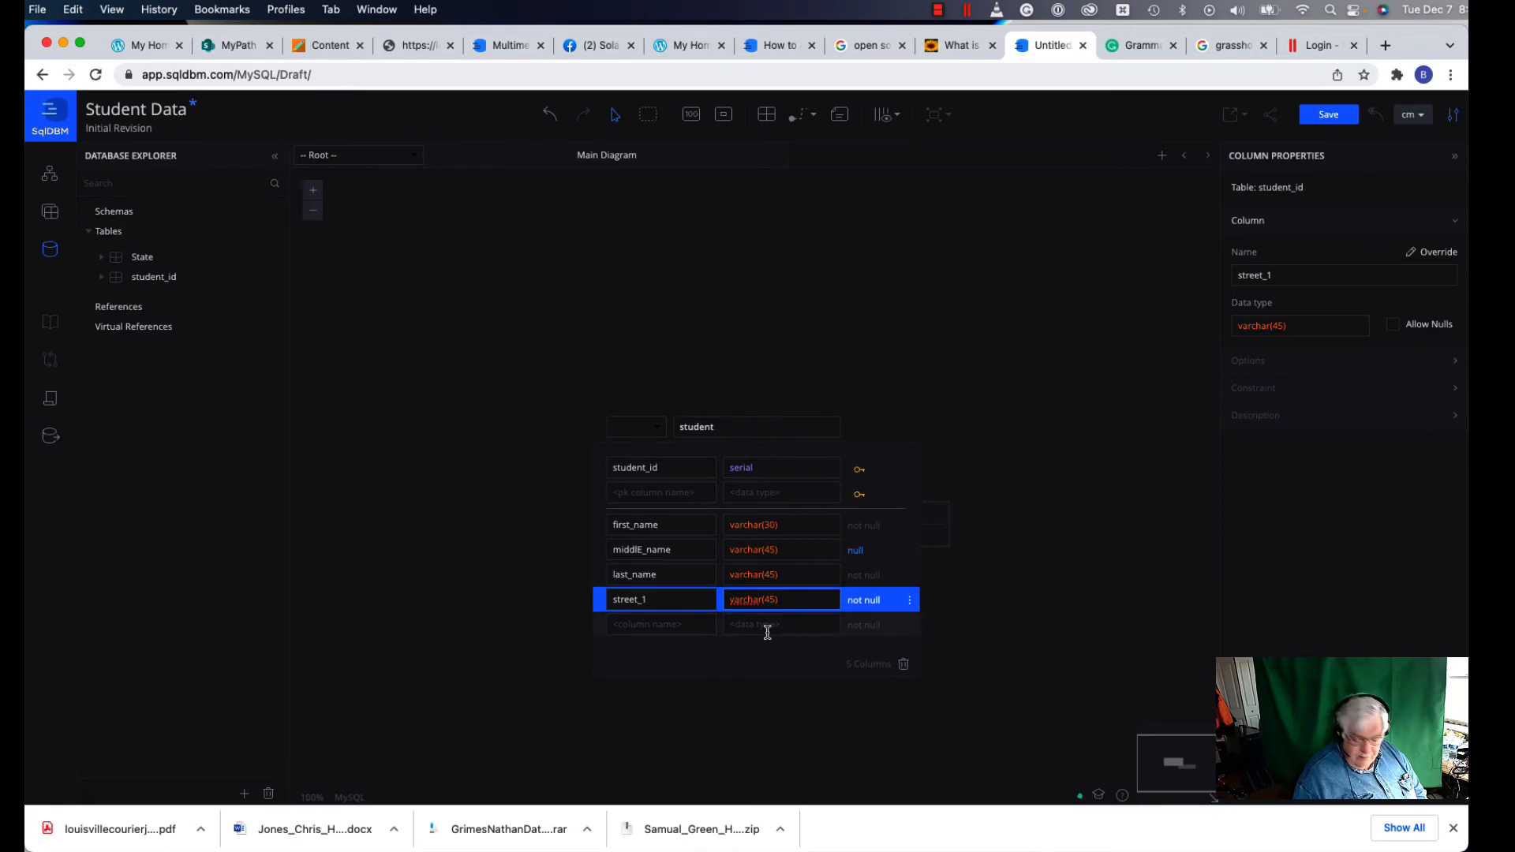
key("BackSpace")
key("BackSpace")
type("30")
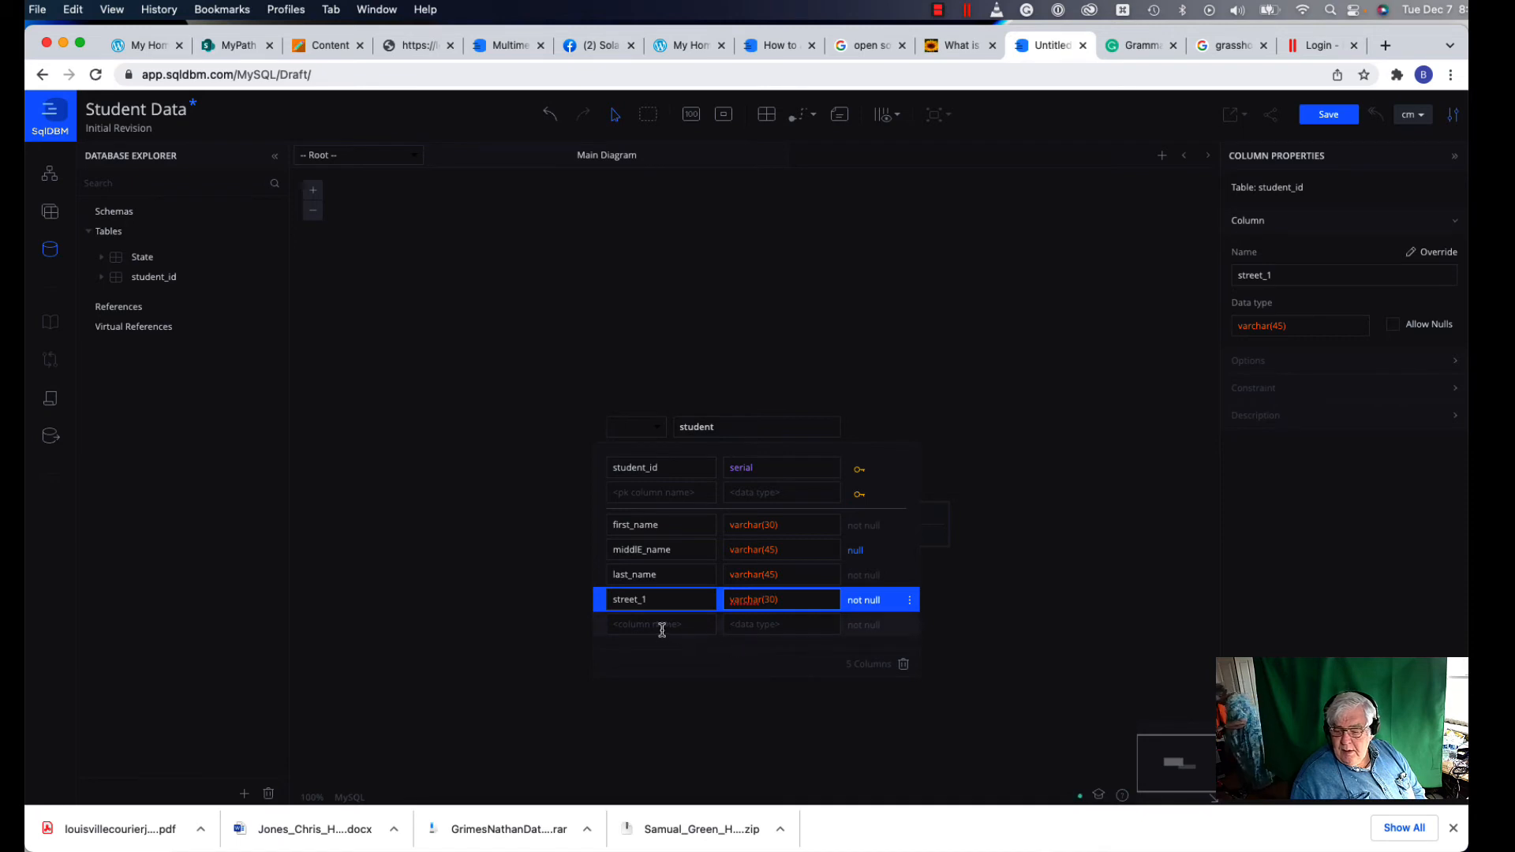
Step: Add a street_2 column typed varchar(30)
left_click(633, 622)
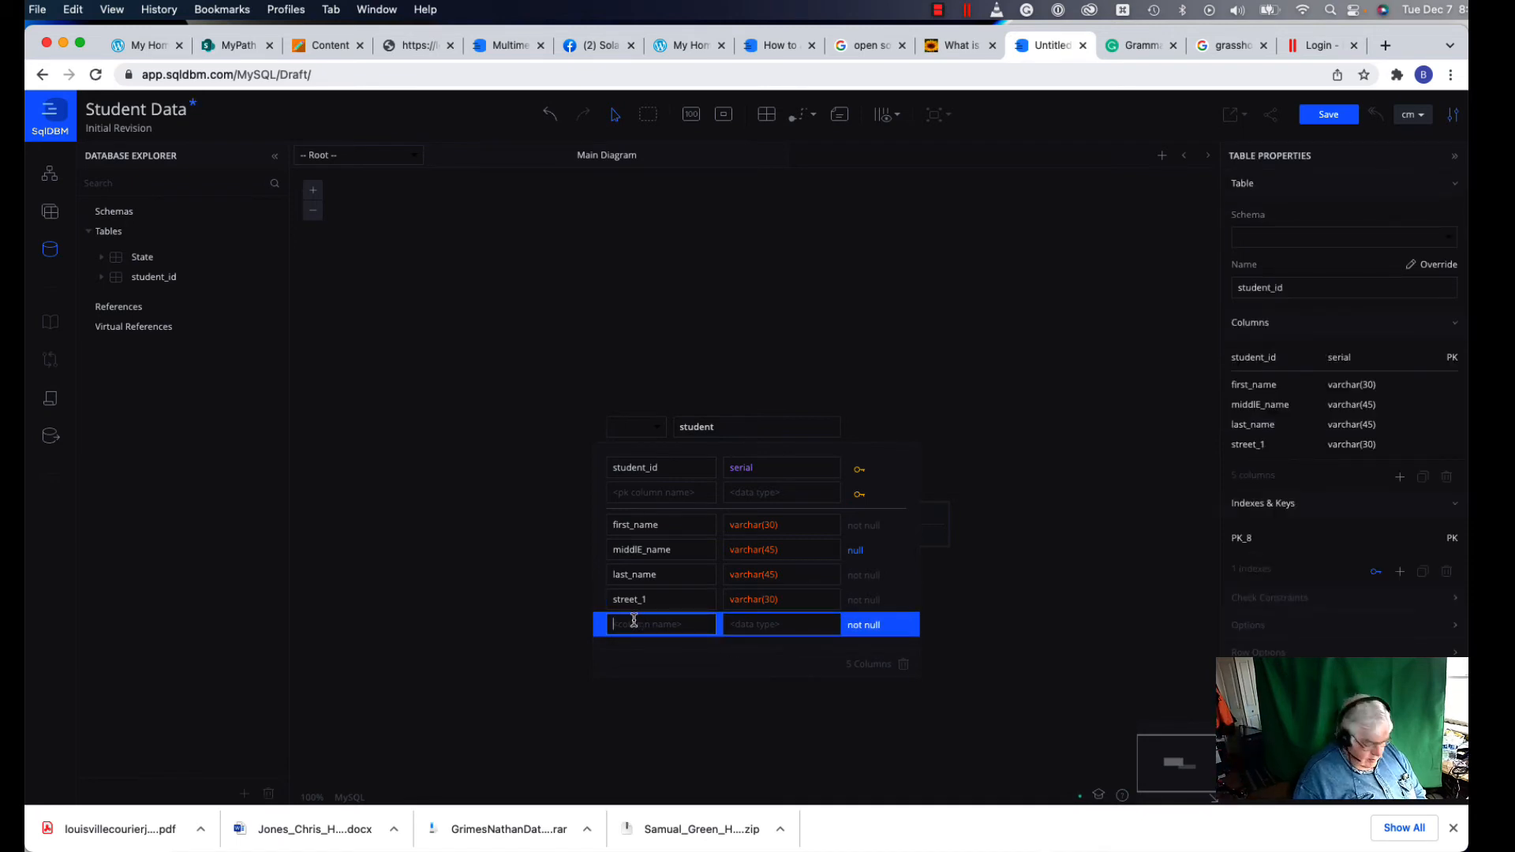
type("street")
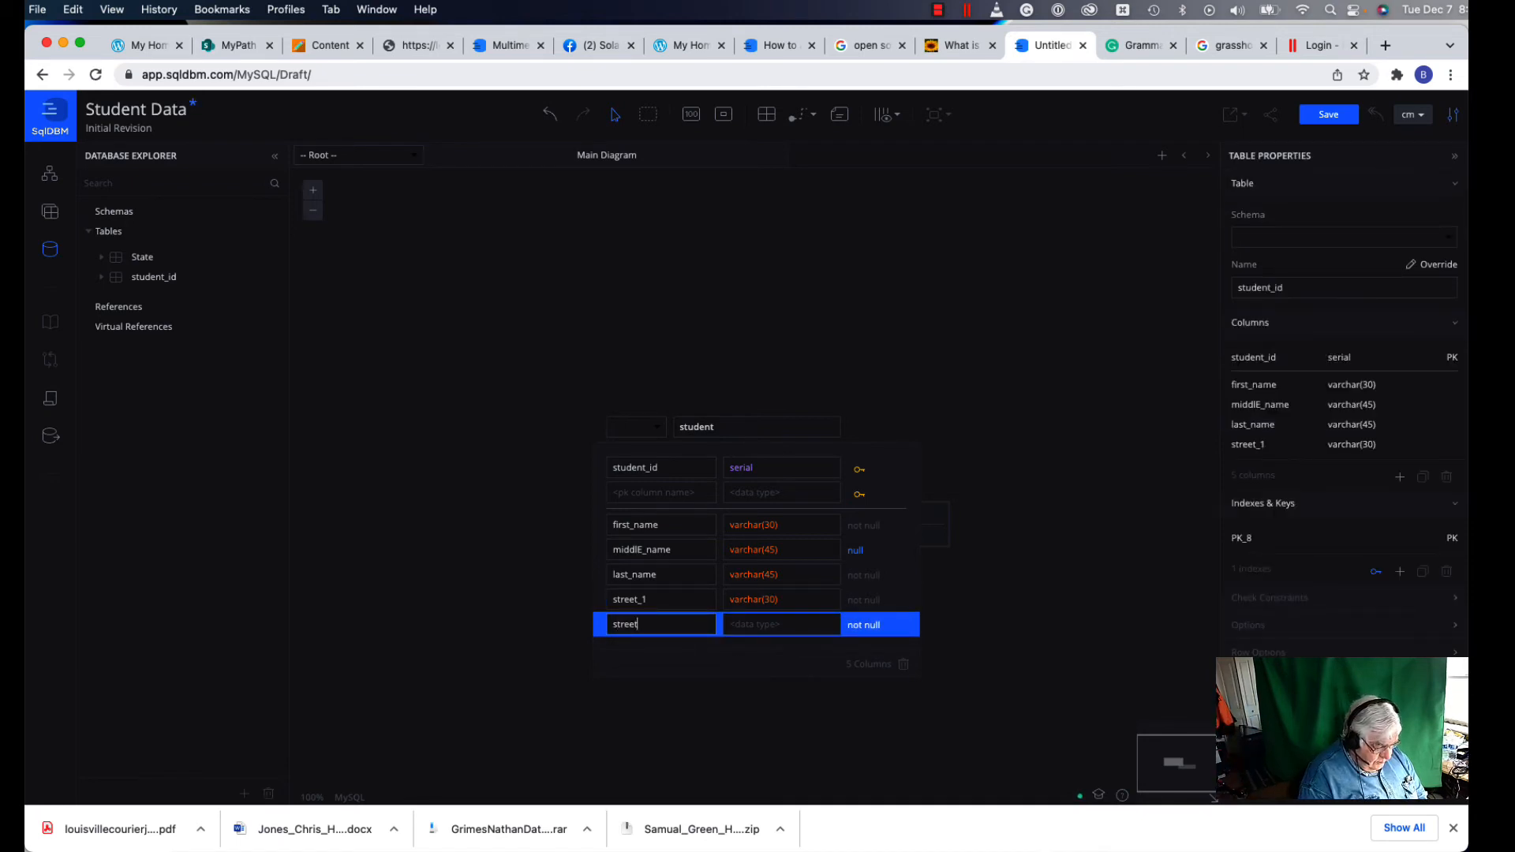
type("_2")
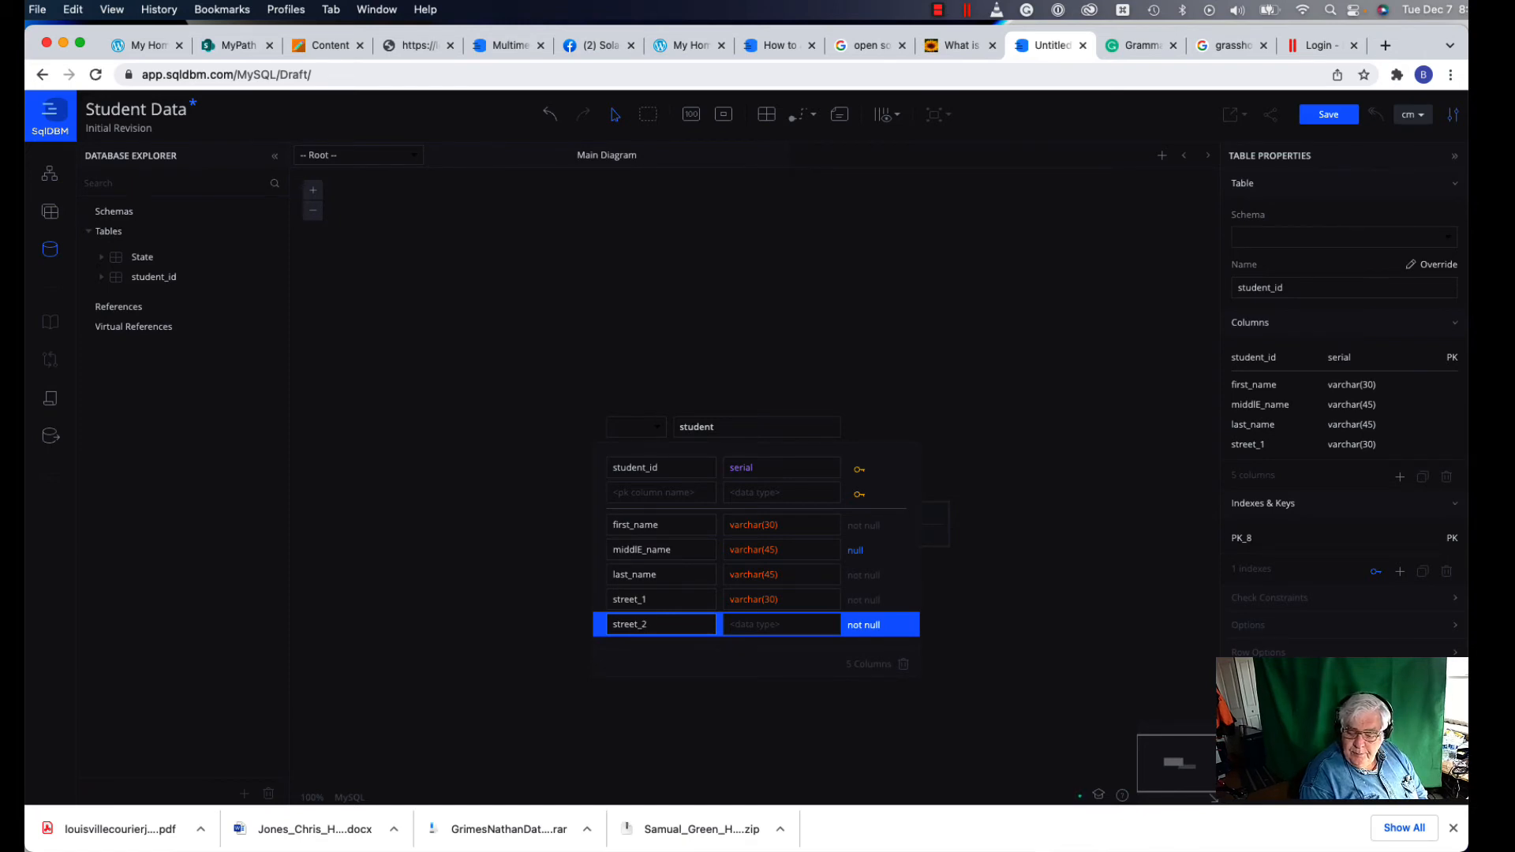
left_click(763, 628)
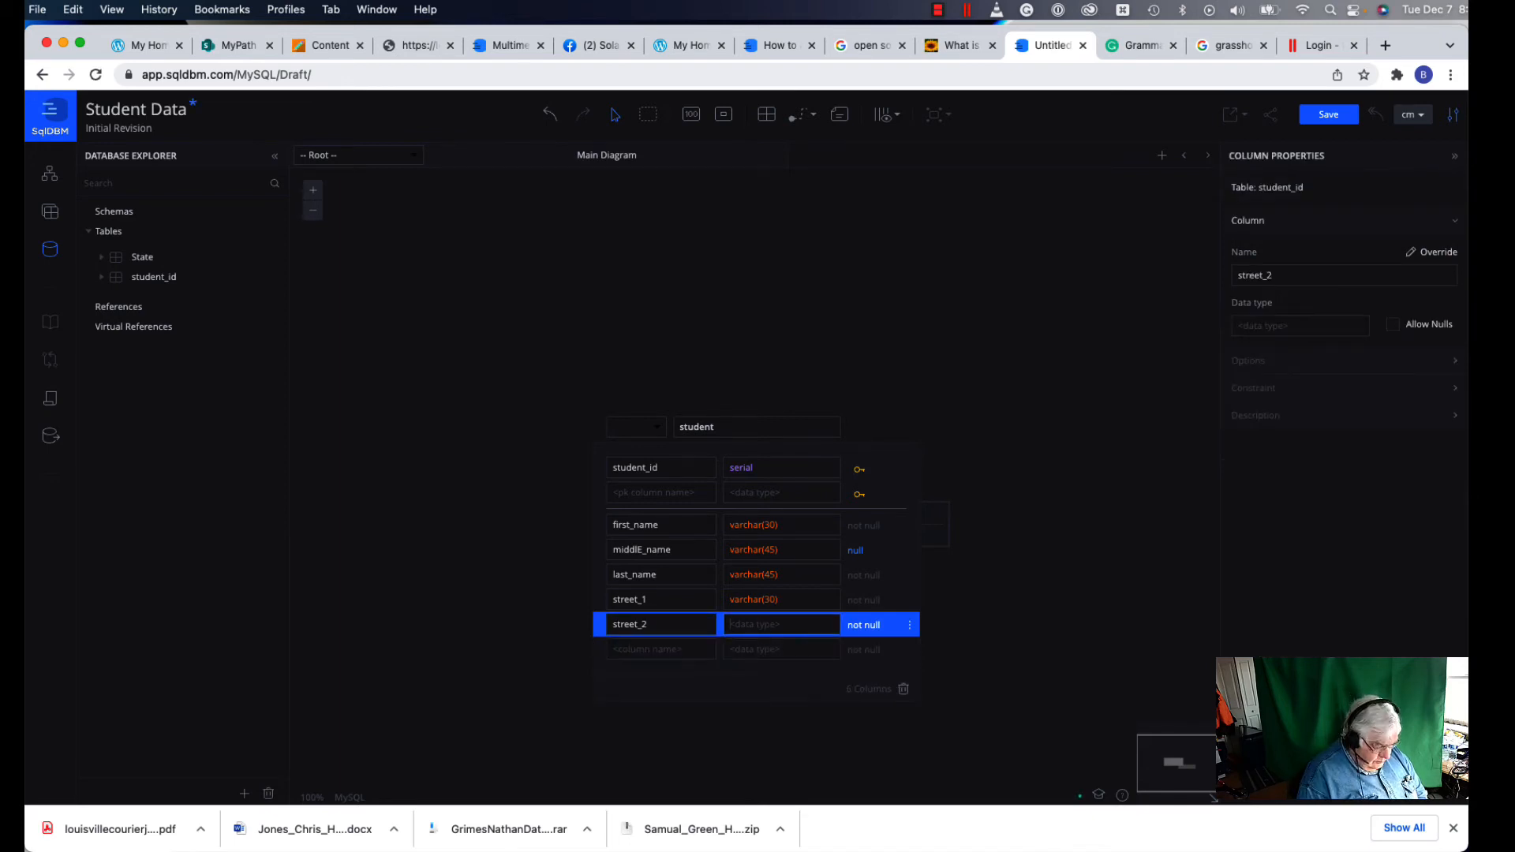
type("v")
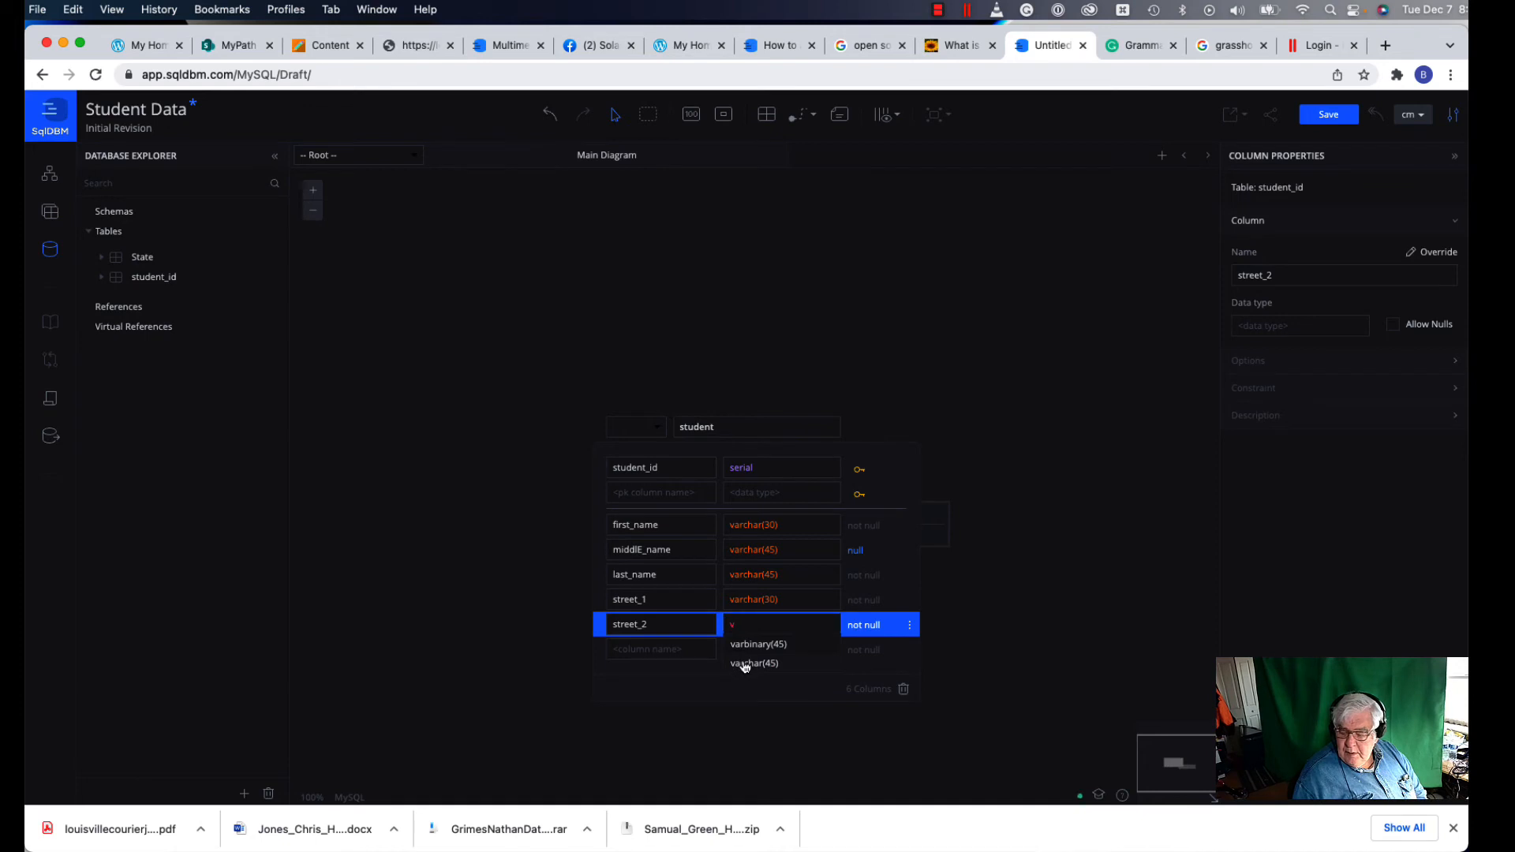
left_click(743, 663)
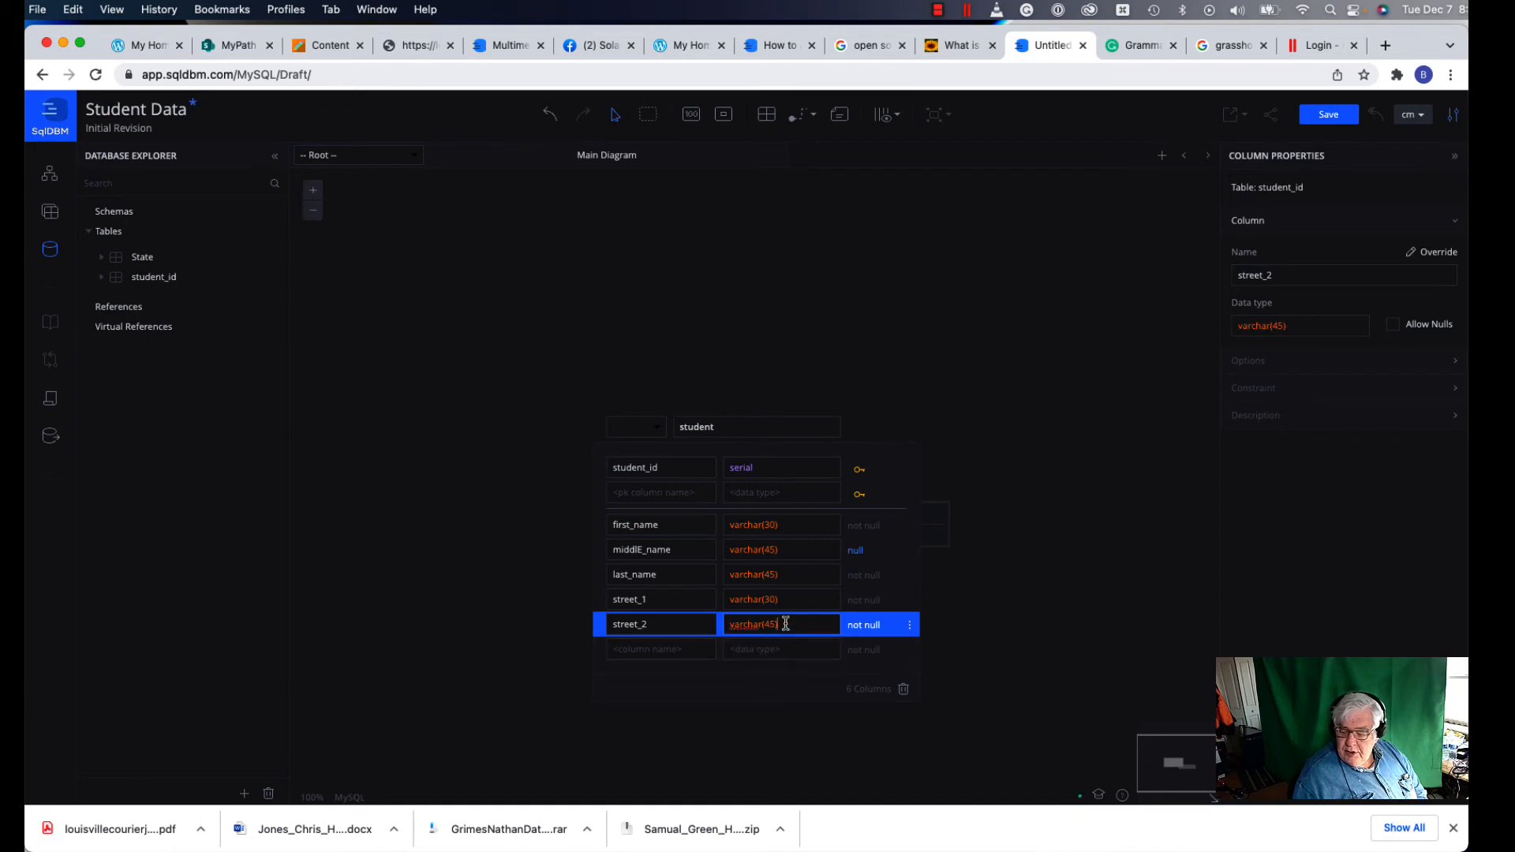
key("Left")
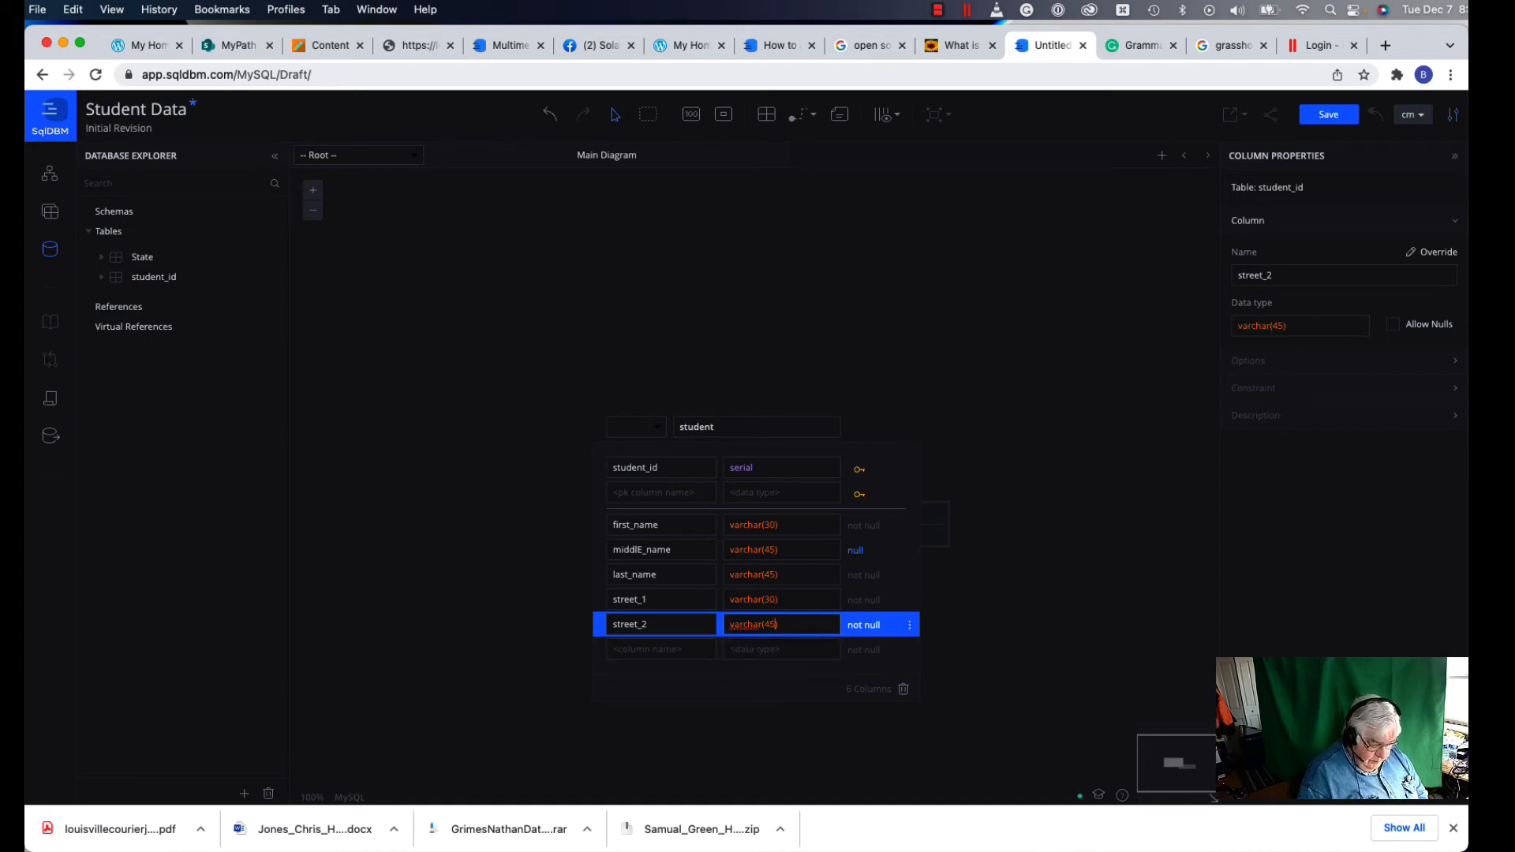
key("BackSpace")
key("BackSpace")
key("BackSpace")
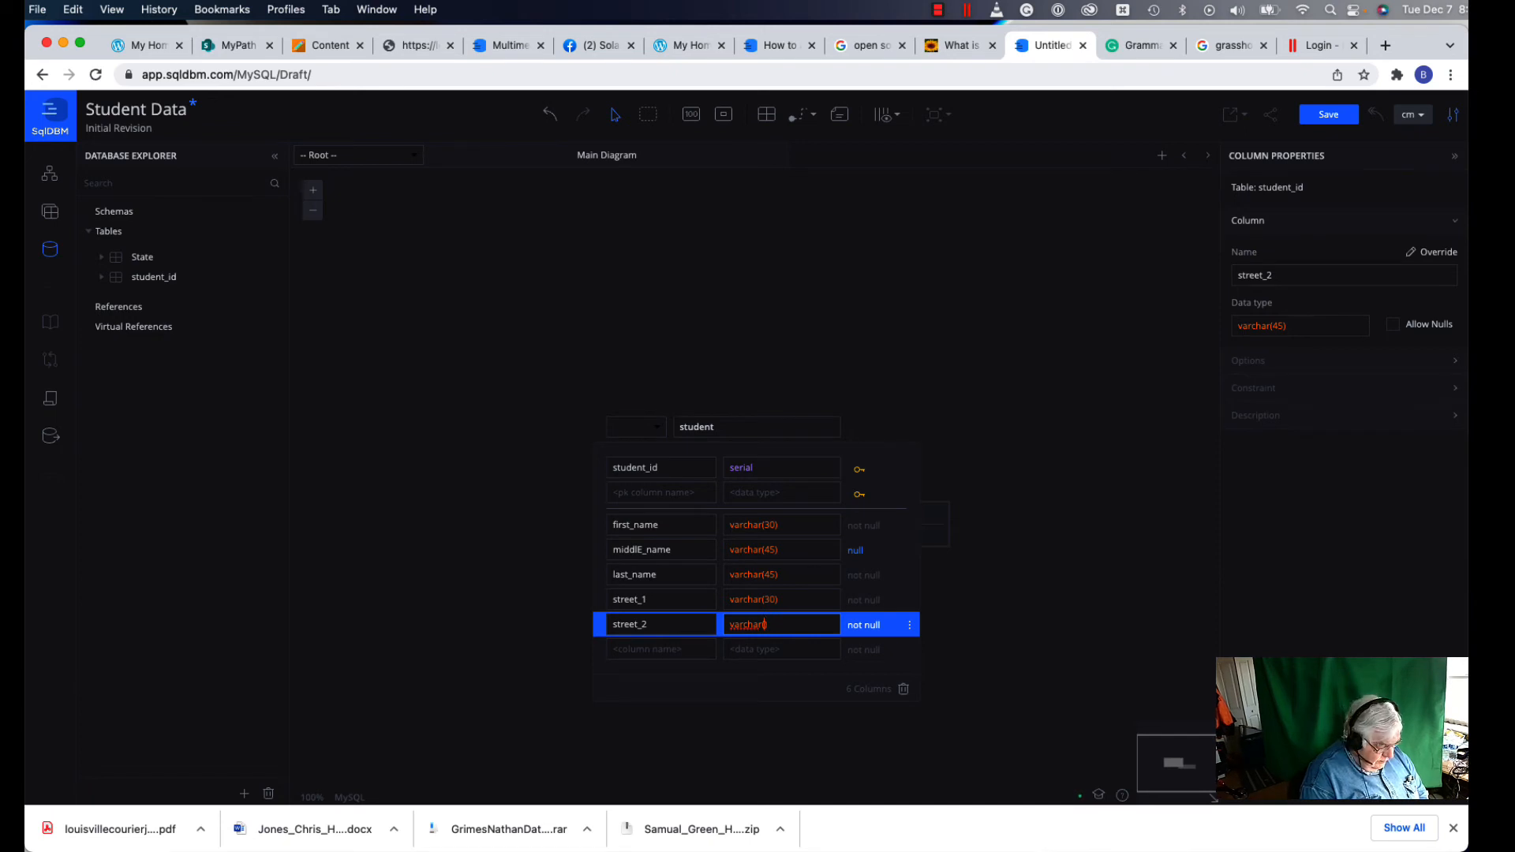
type("(30")
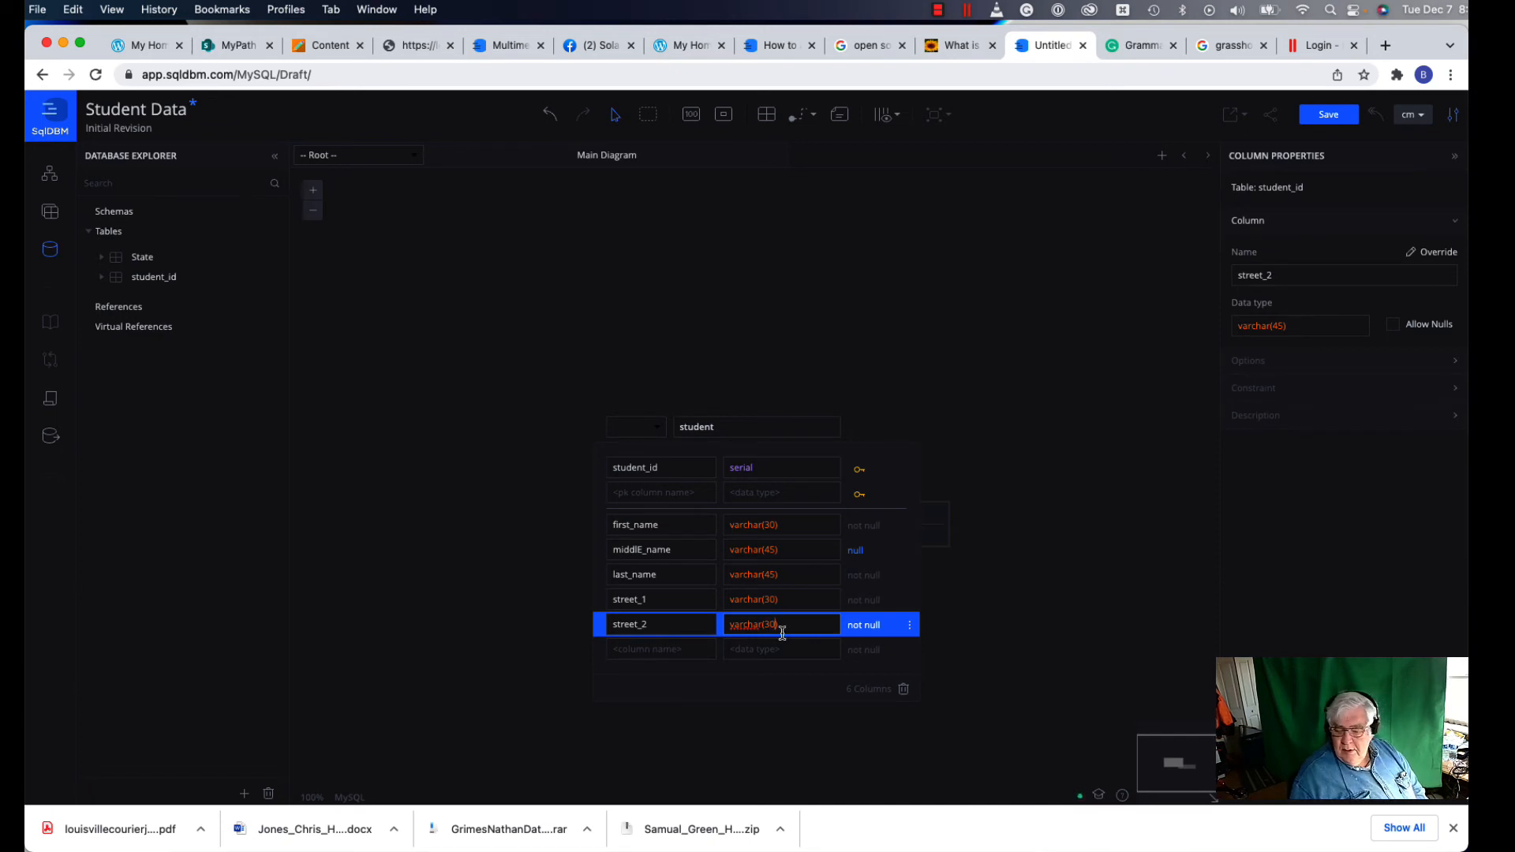
Step: Add a city varchar(45) column and set street_2 to allow nulls
left_click(683, 651)
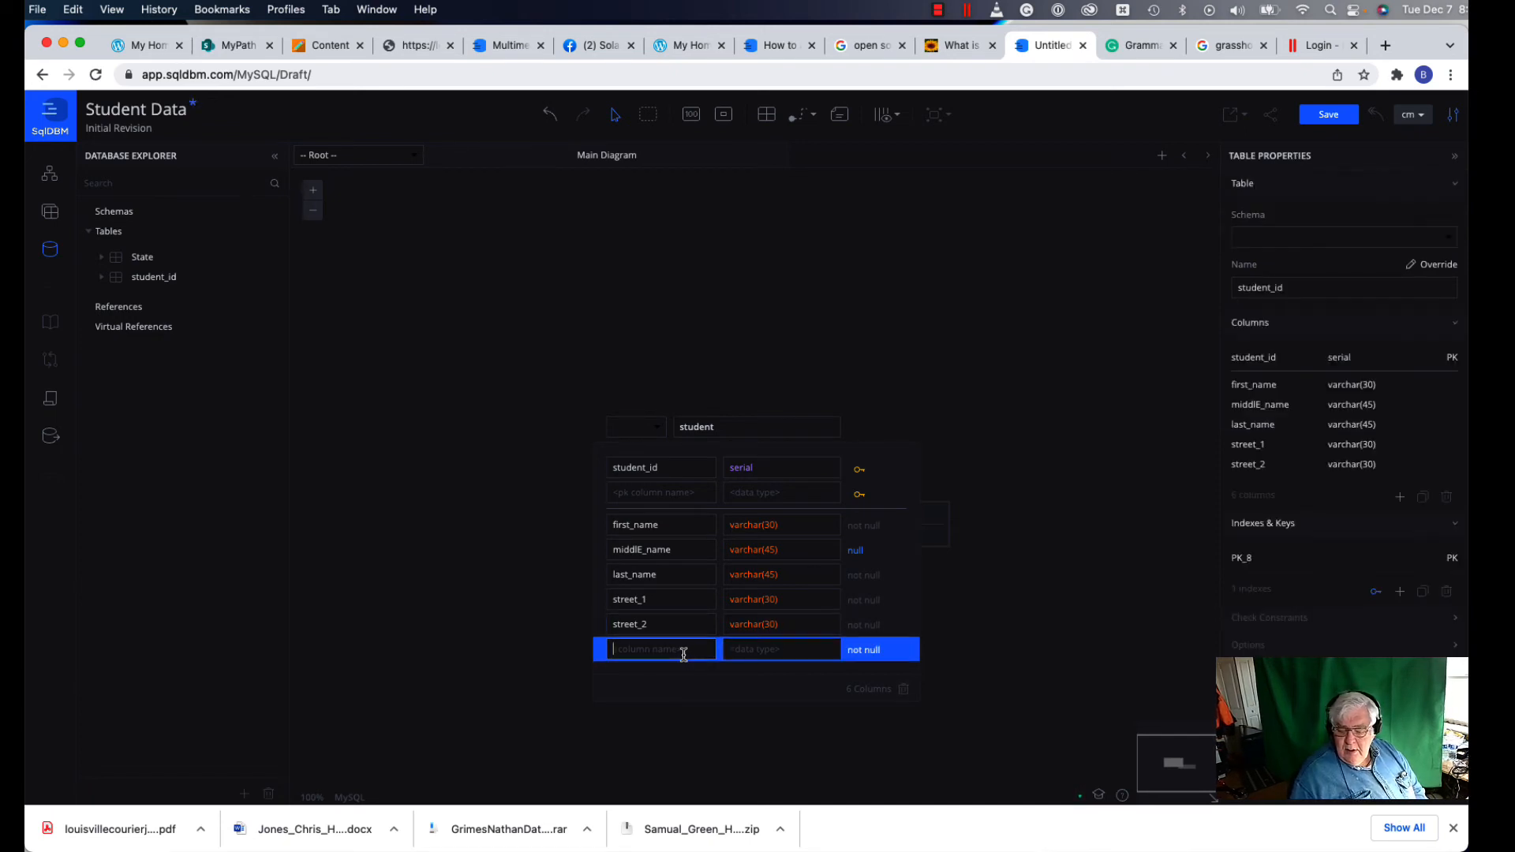
type("ci")
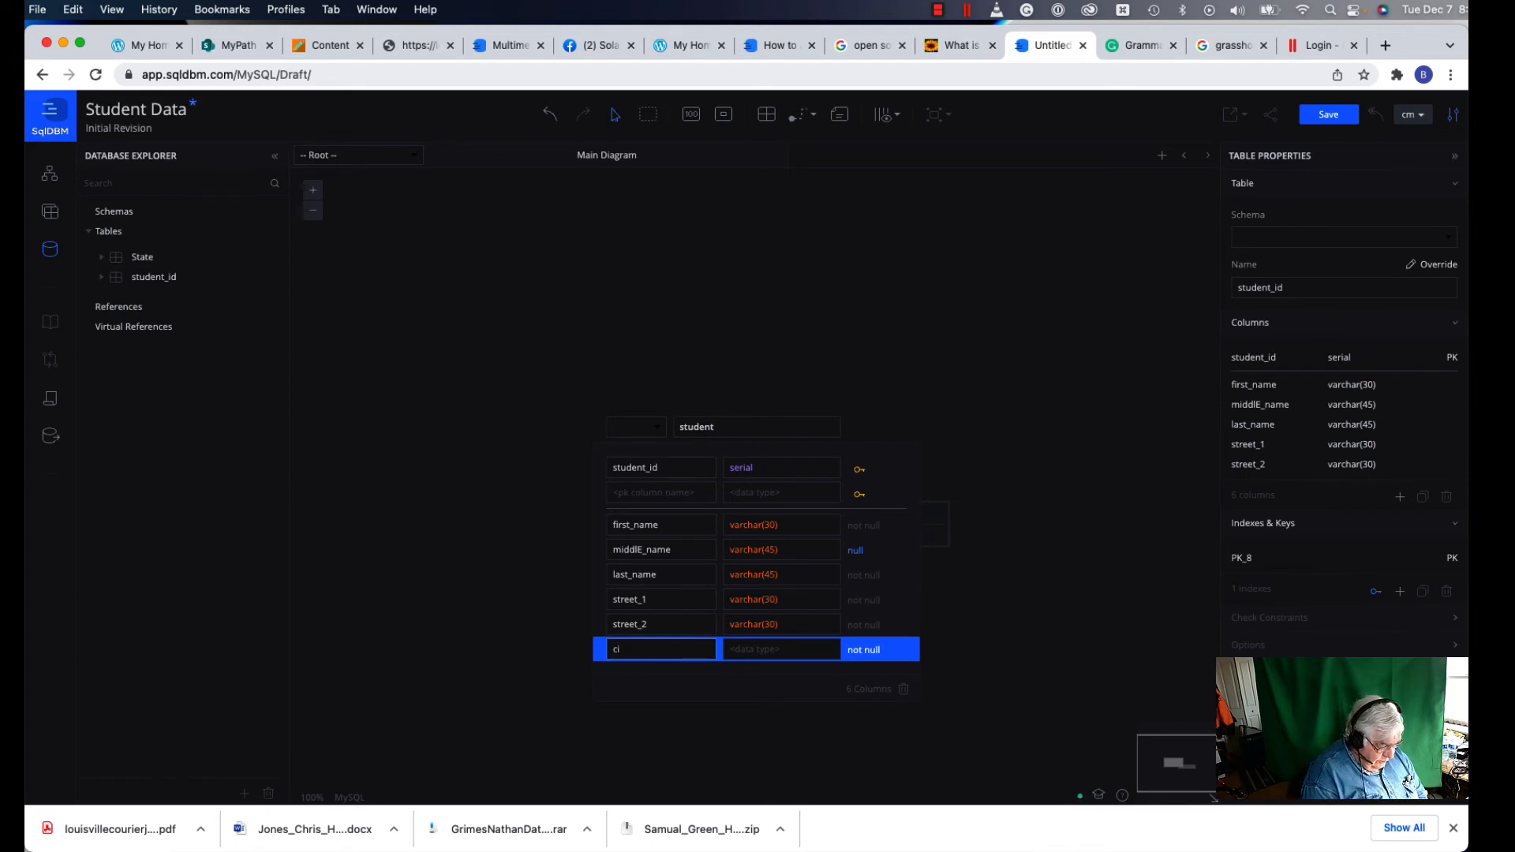
type("ty")
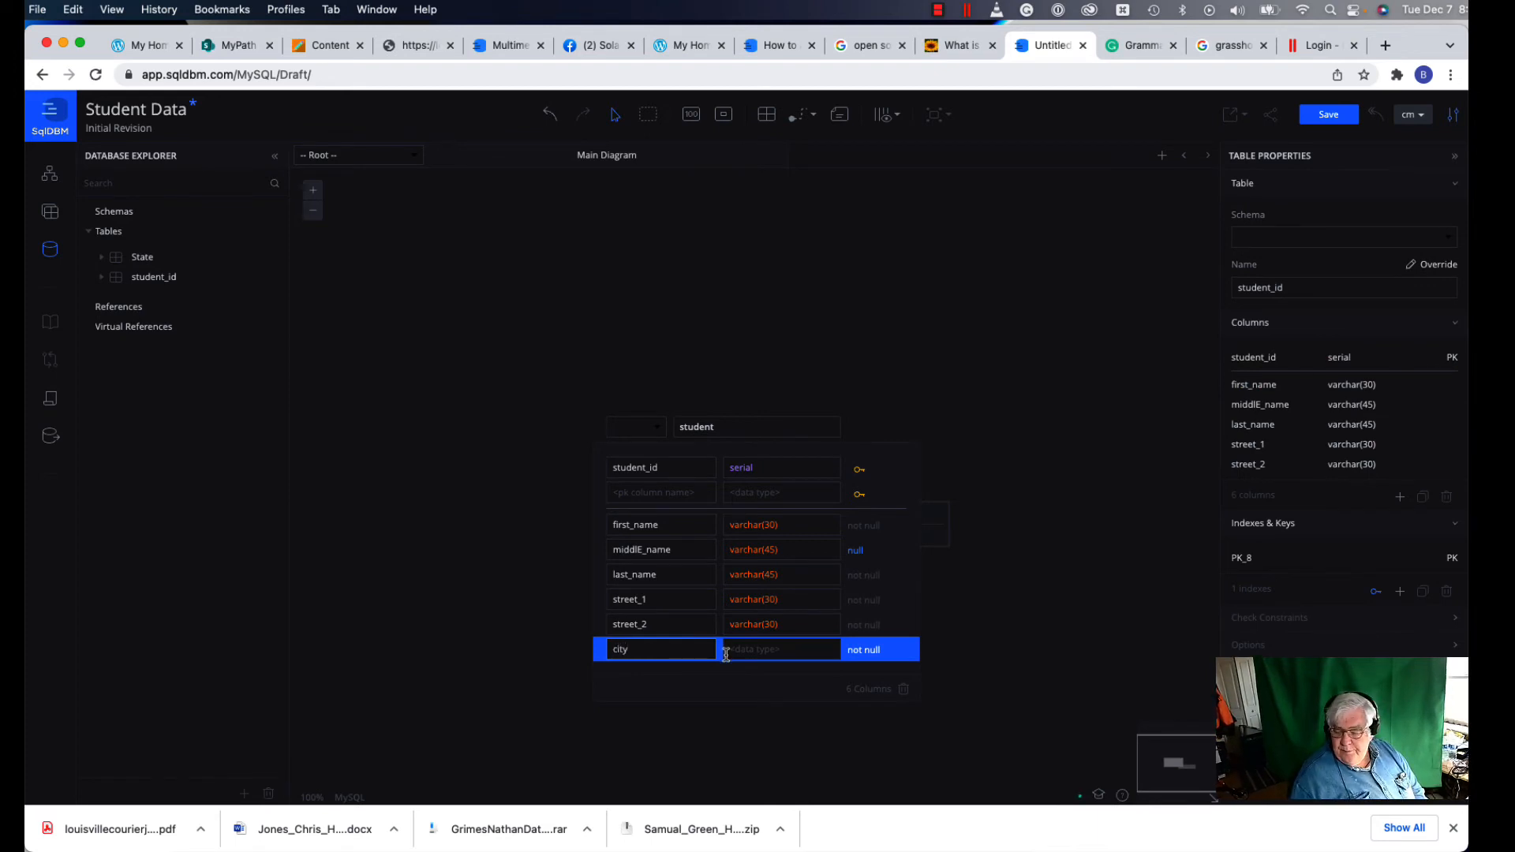
left_click(742, 652)
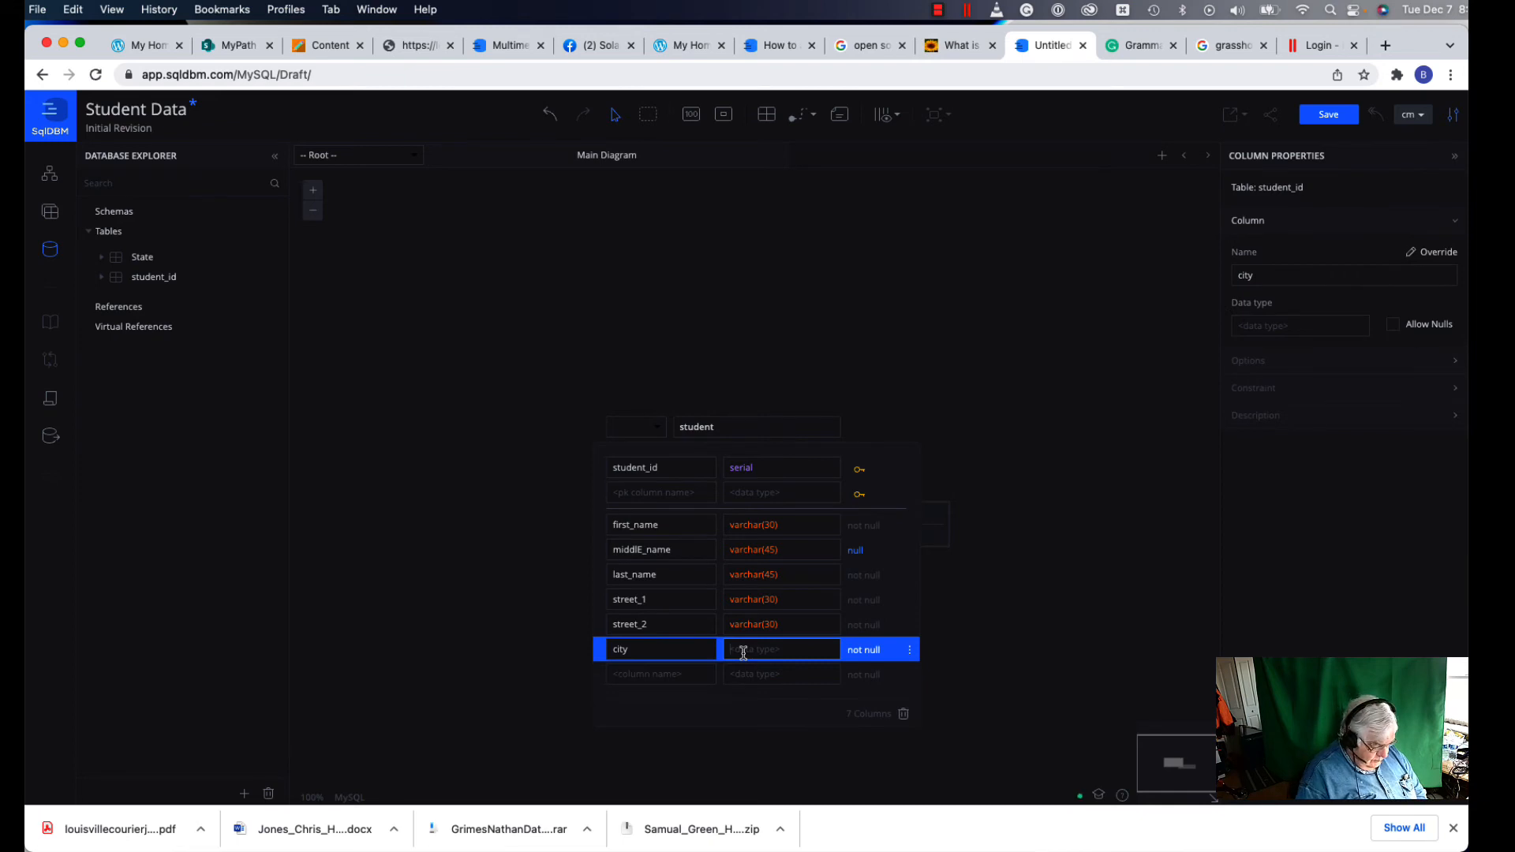
type("varcha")
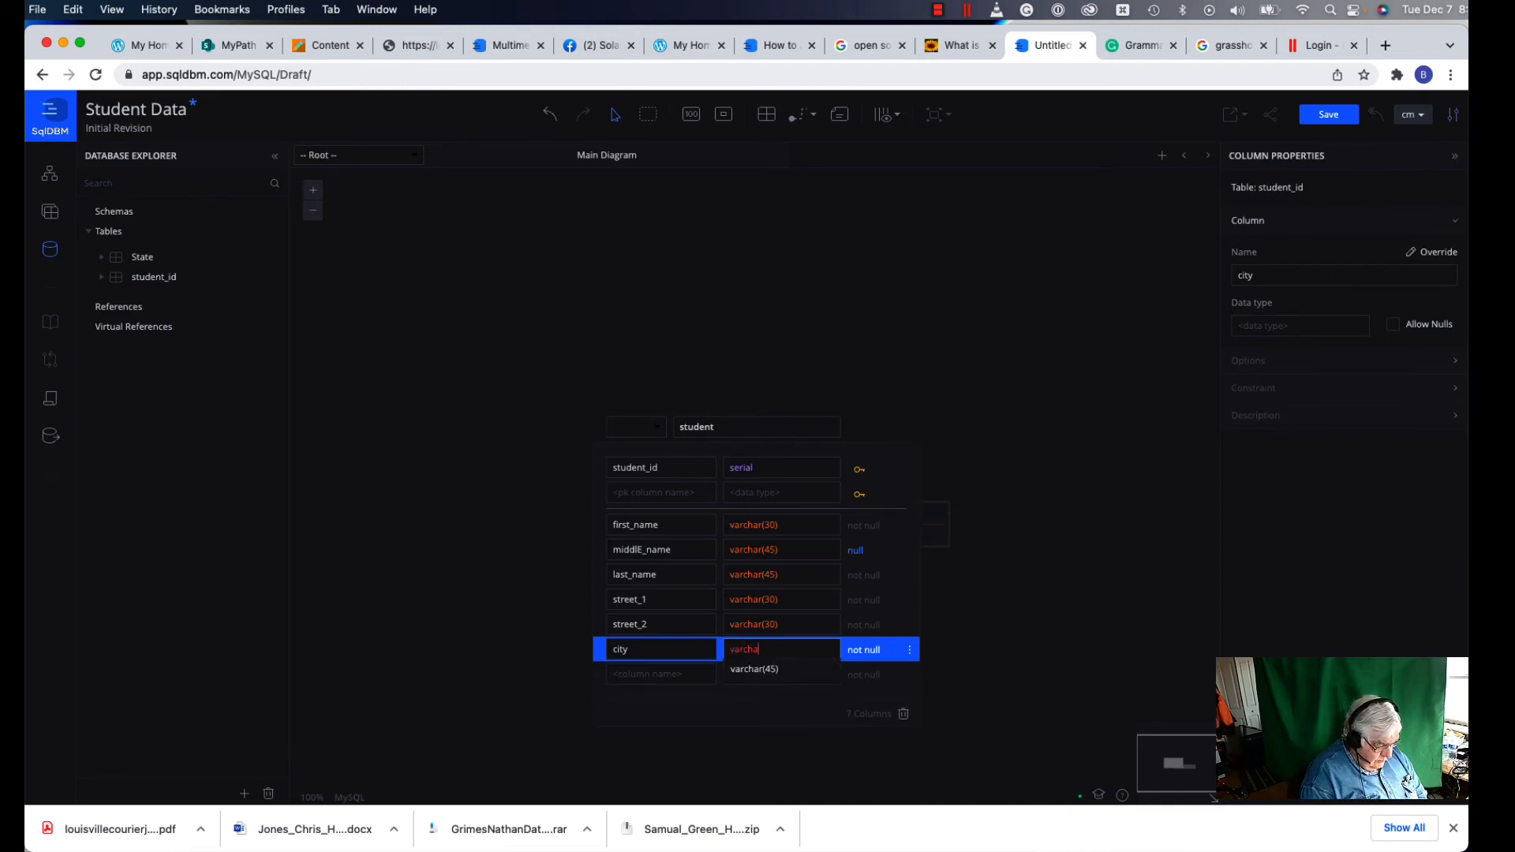
type("r")
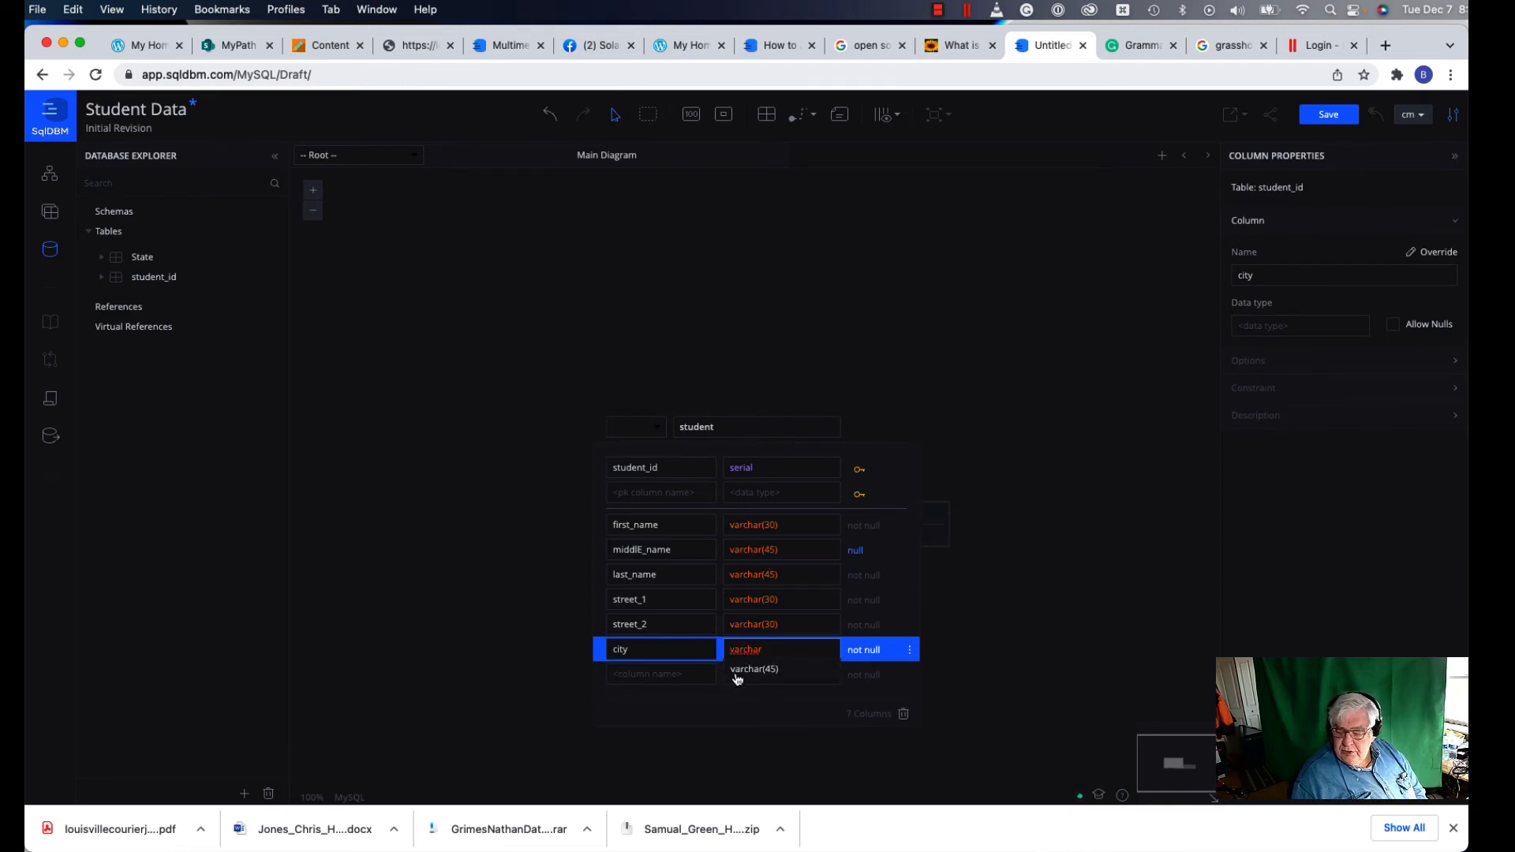
left_click(735, 673)
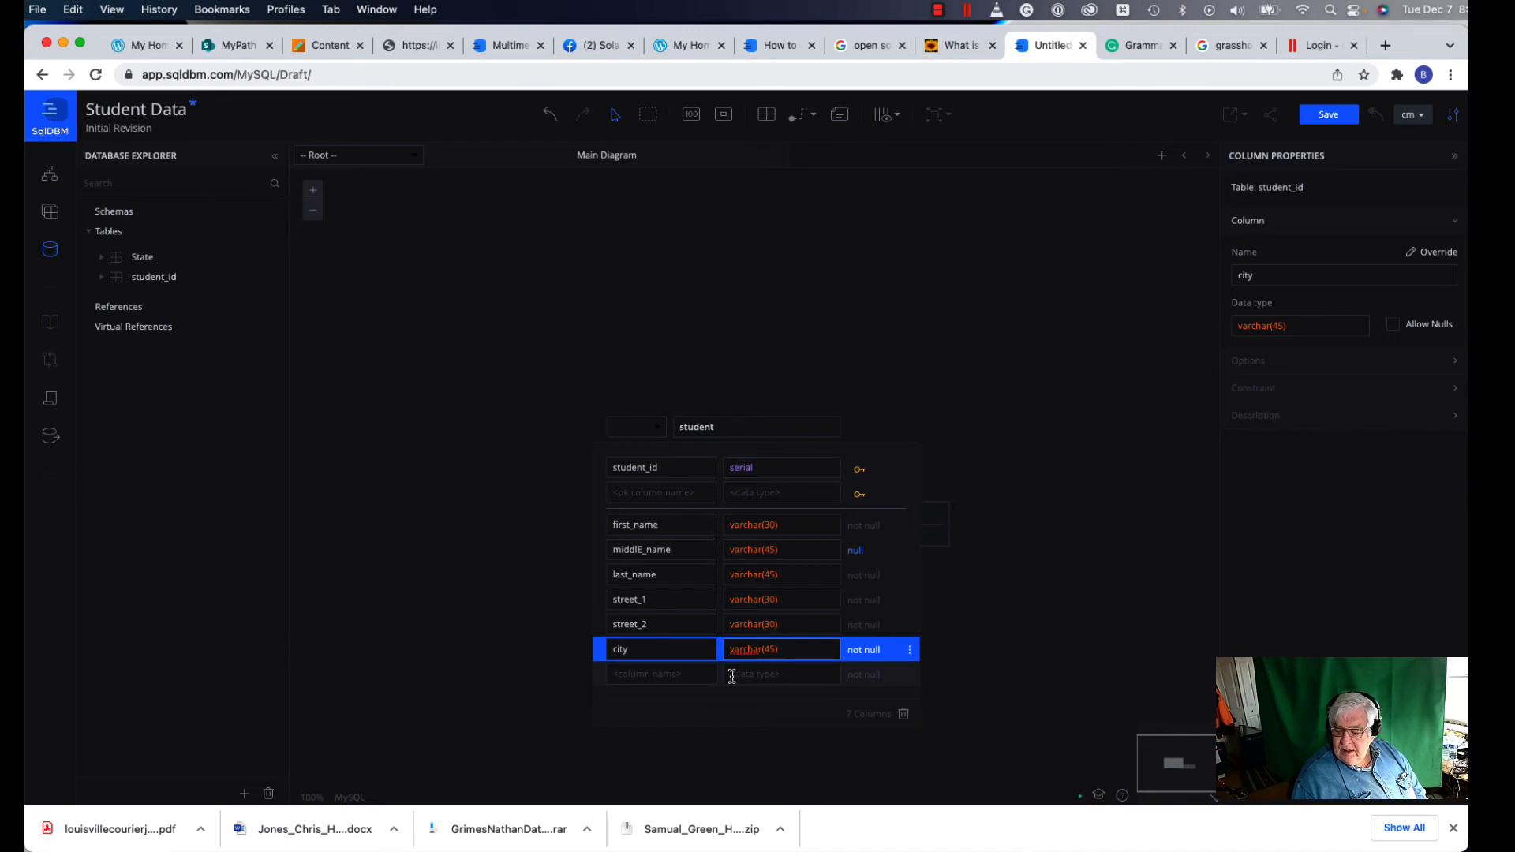
left_click(865, 631)
left_click(865, 632)
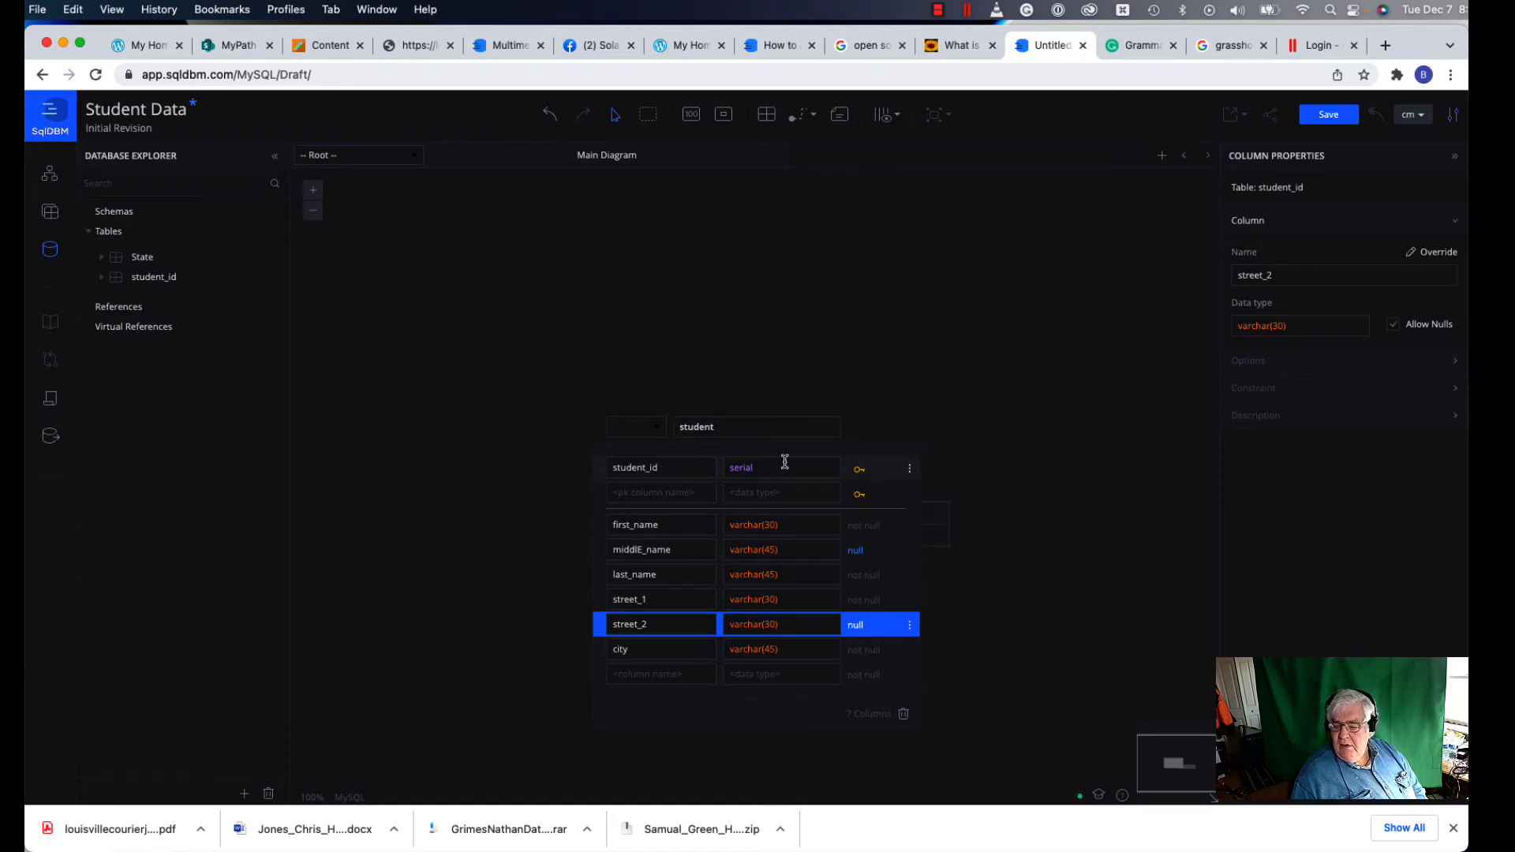
Step: Rearrange the tables so State sits above and left of the student table
left_click(974, 424)
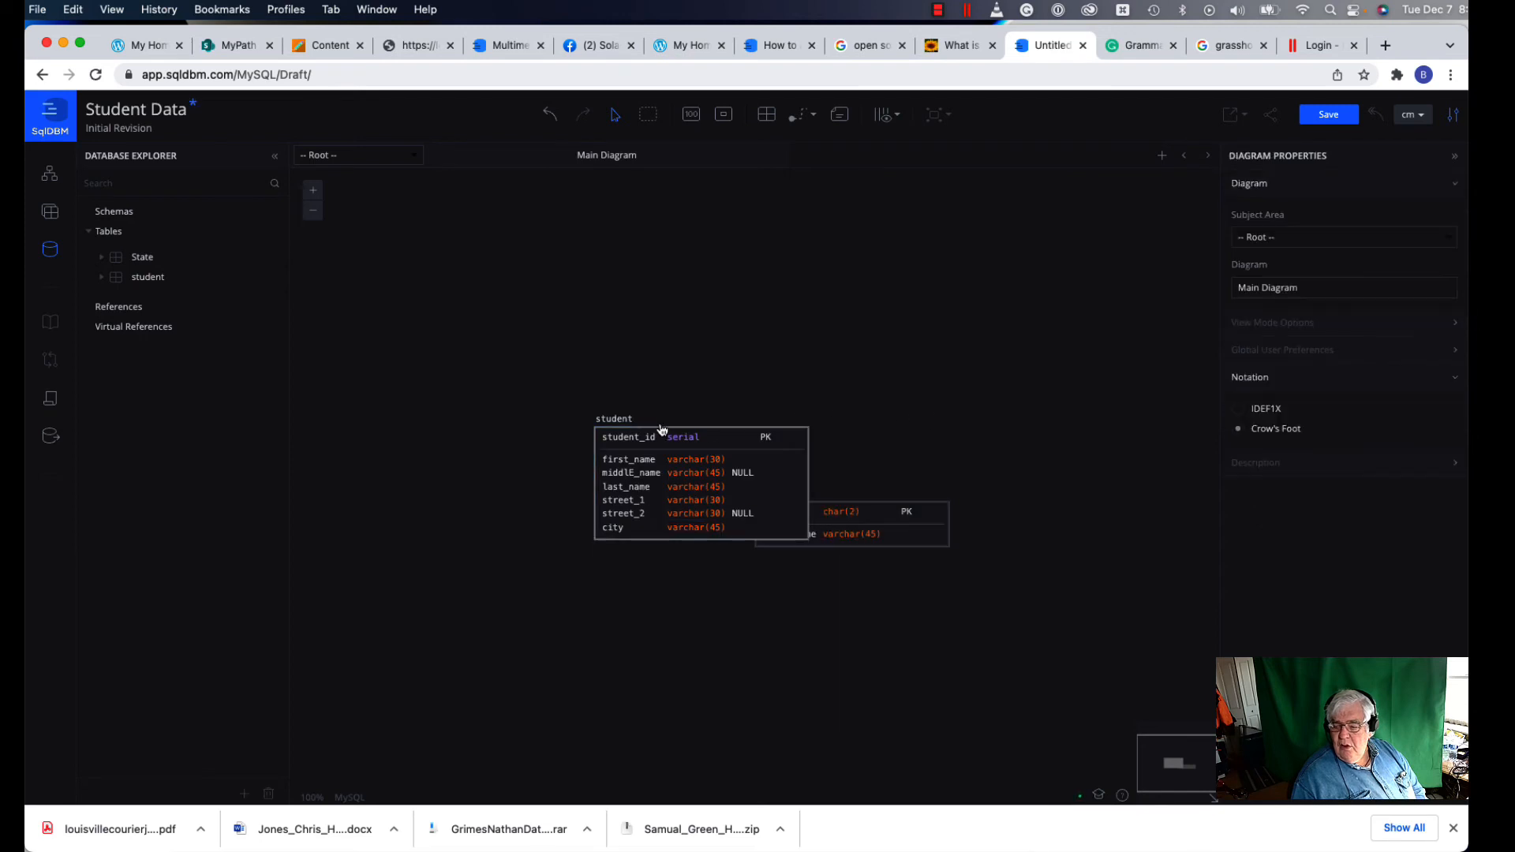
left_click_drag(663, 434, 785, 611)
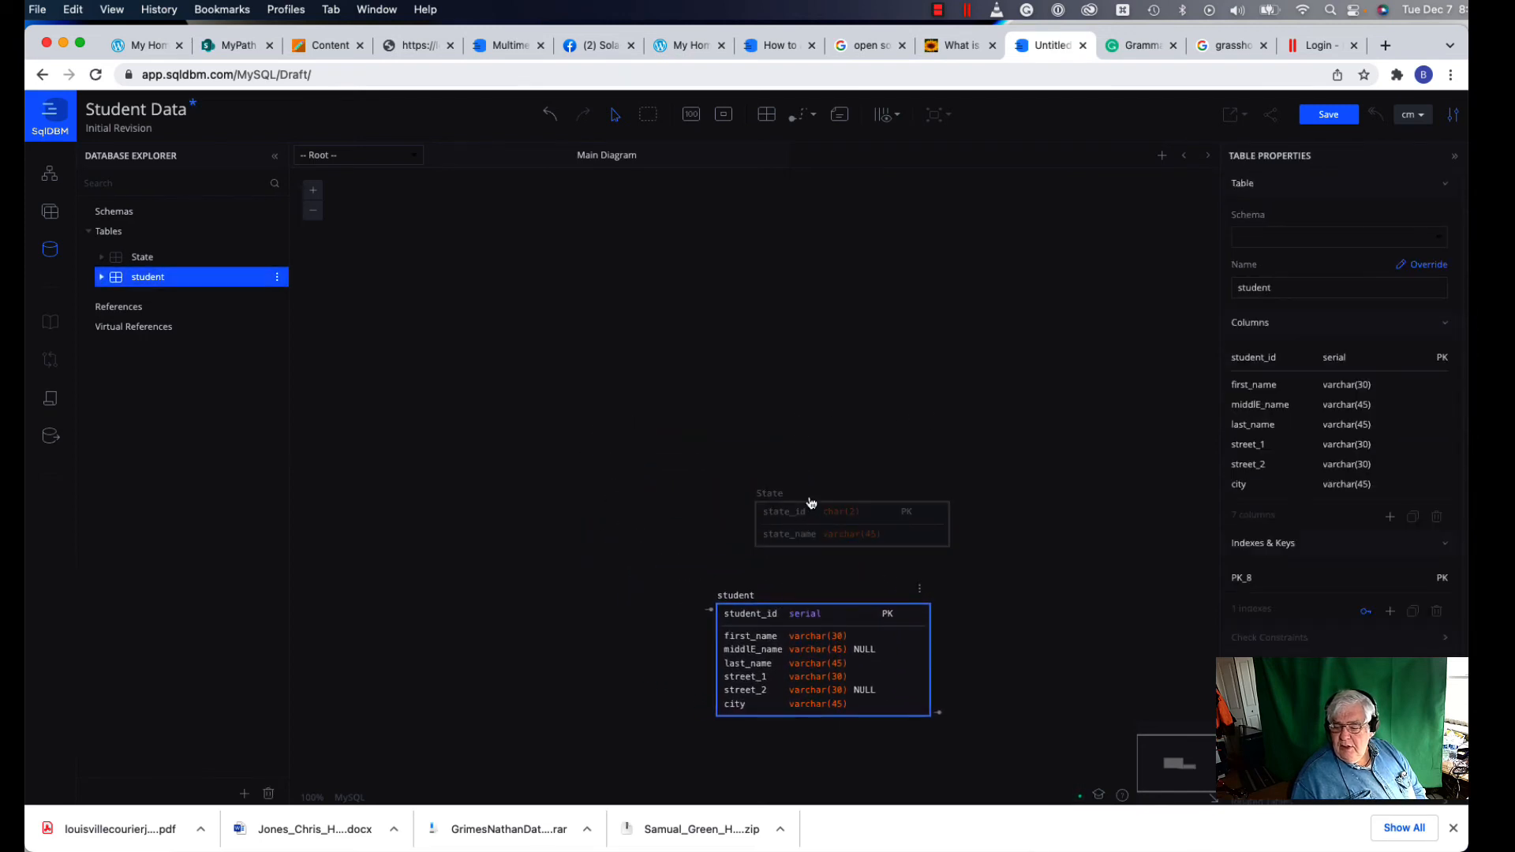
left_click_drag(810, 502, 516, 433)
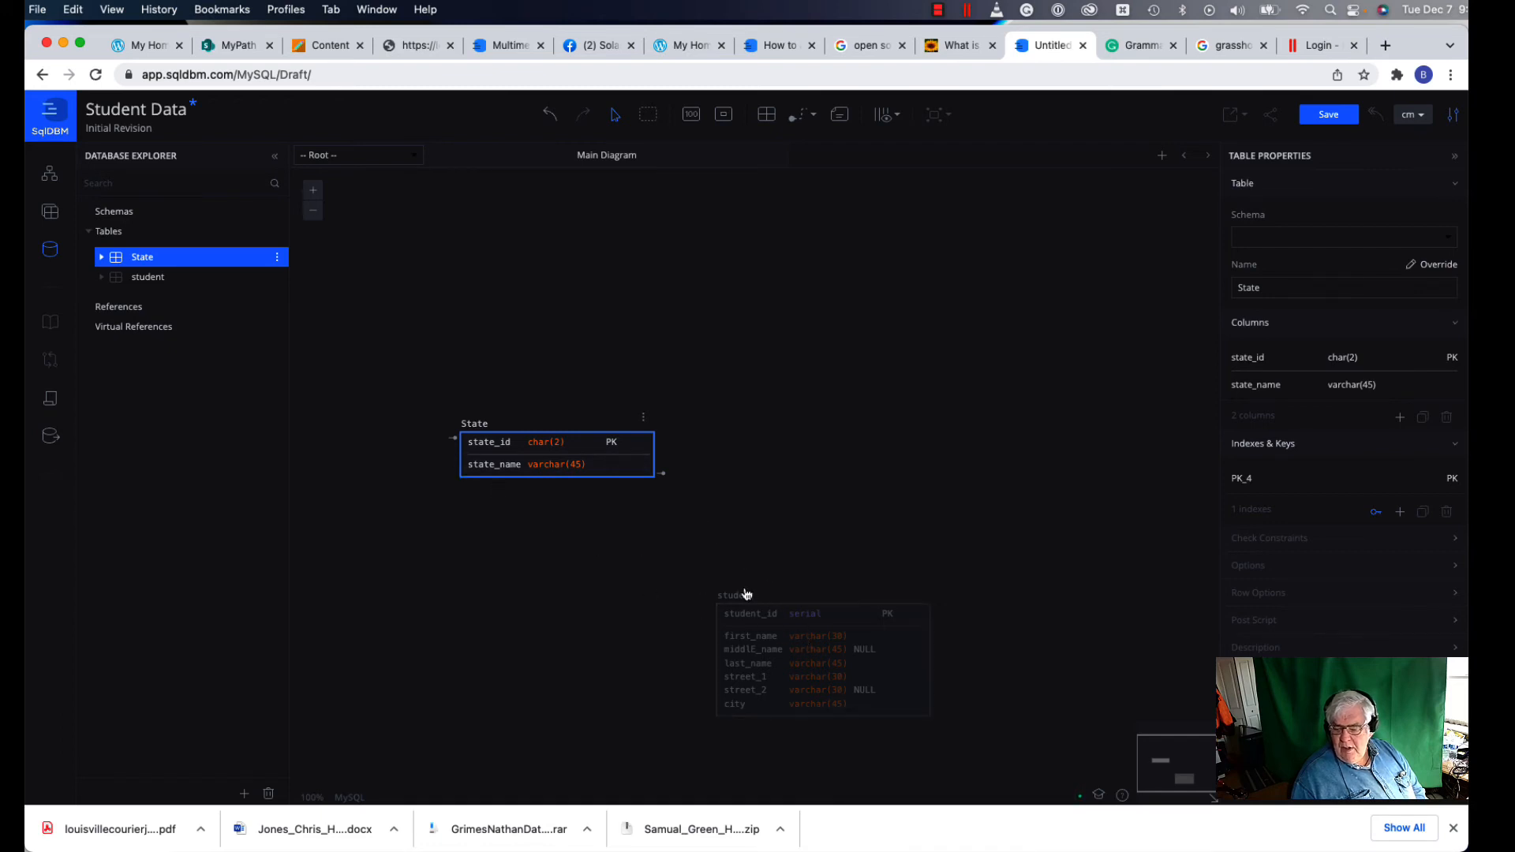
left_click_drag(770, 604, 451, 546)
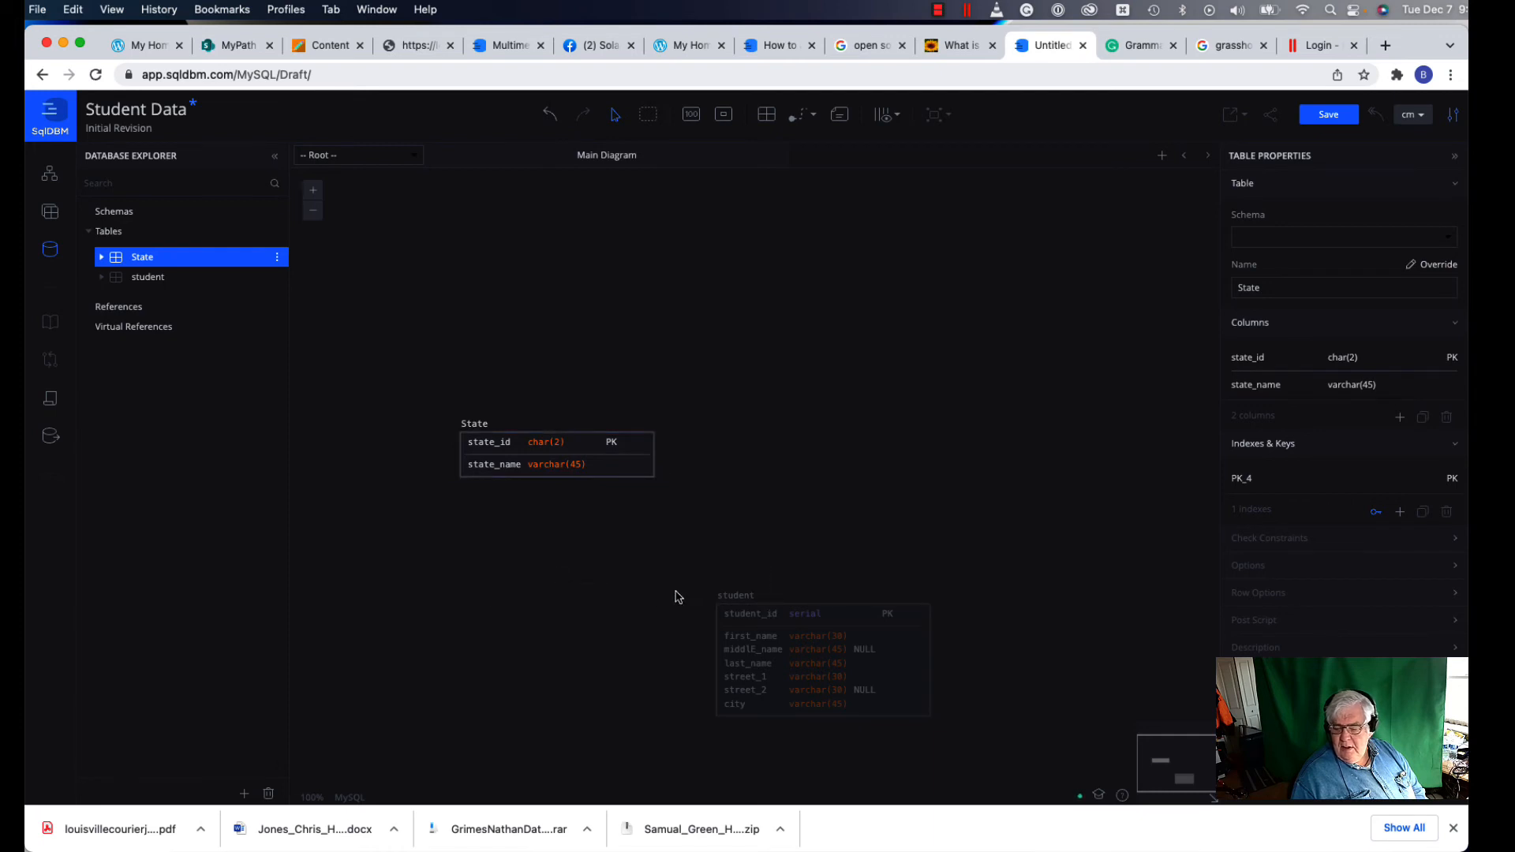
left_click_drag(793, 612, 458, 531)
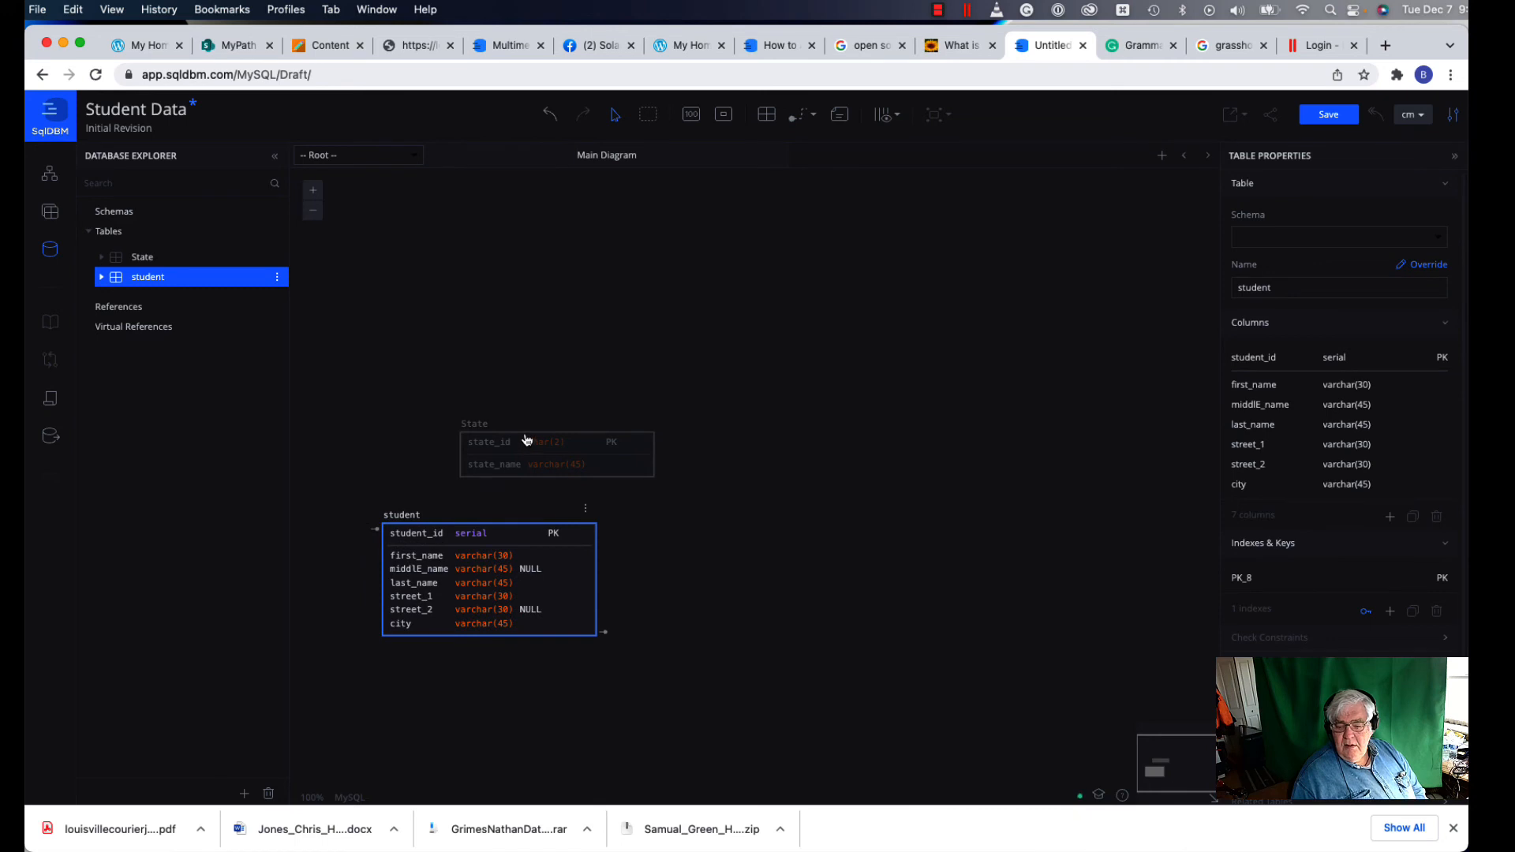
left_click_drag(544, 444, 814, 529)
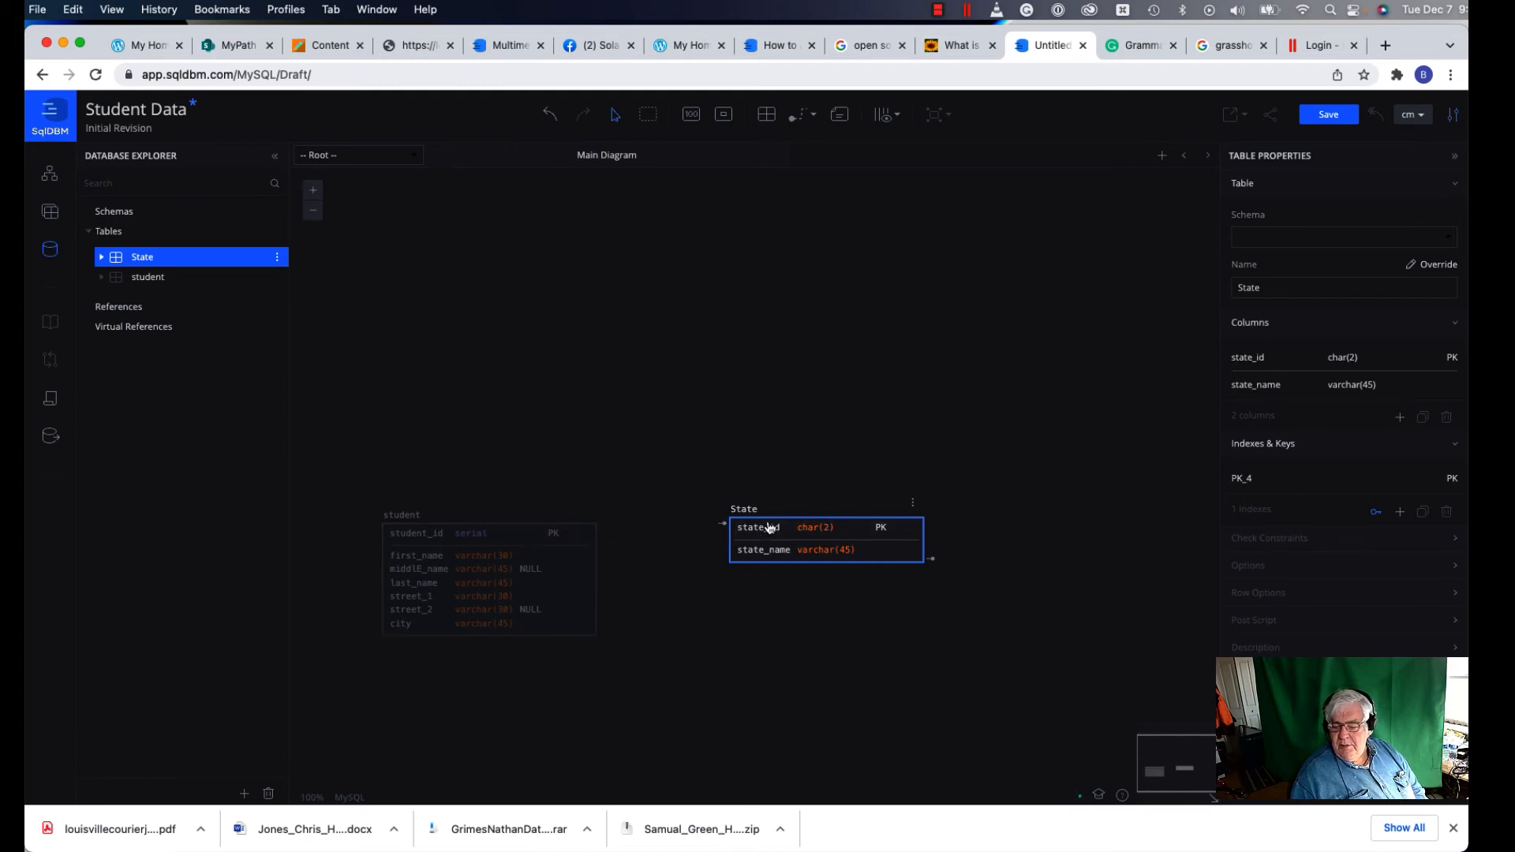
left_click_drag(770, 528, 398, 396)
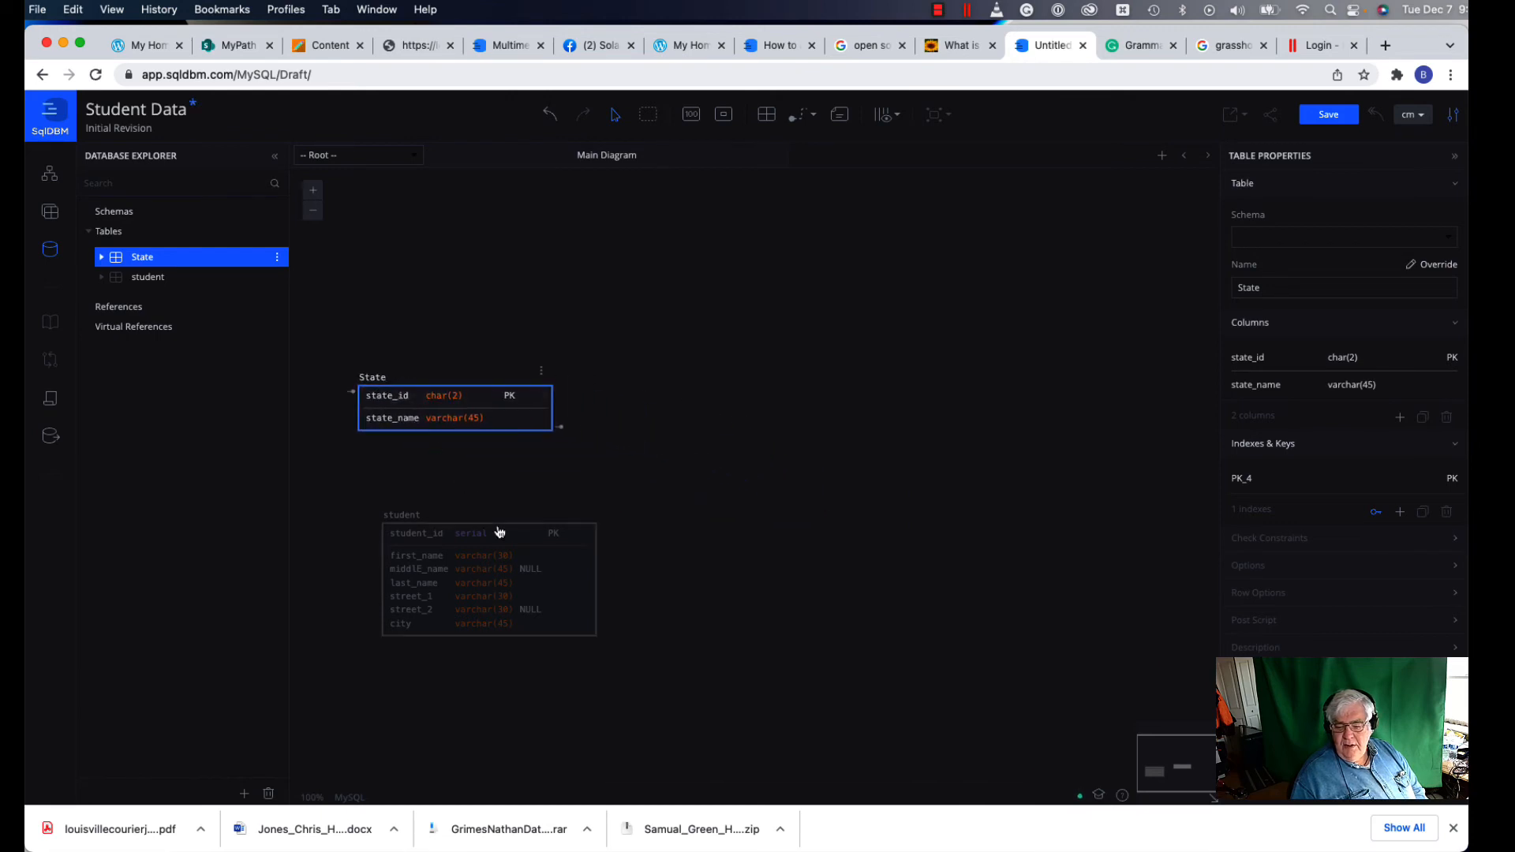
left_click_drag(499, 533, 631, 509)
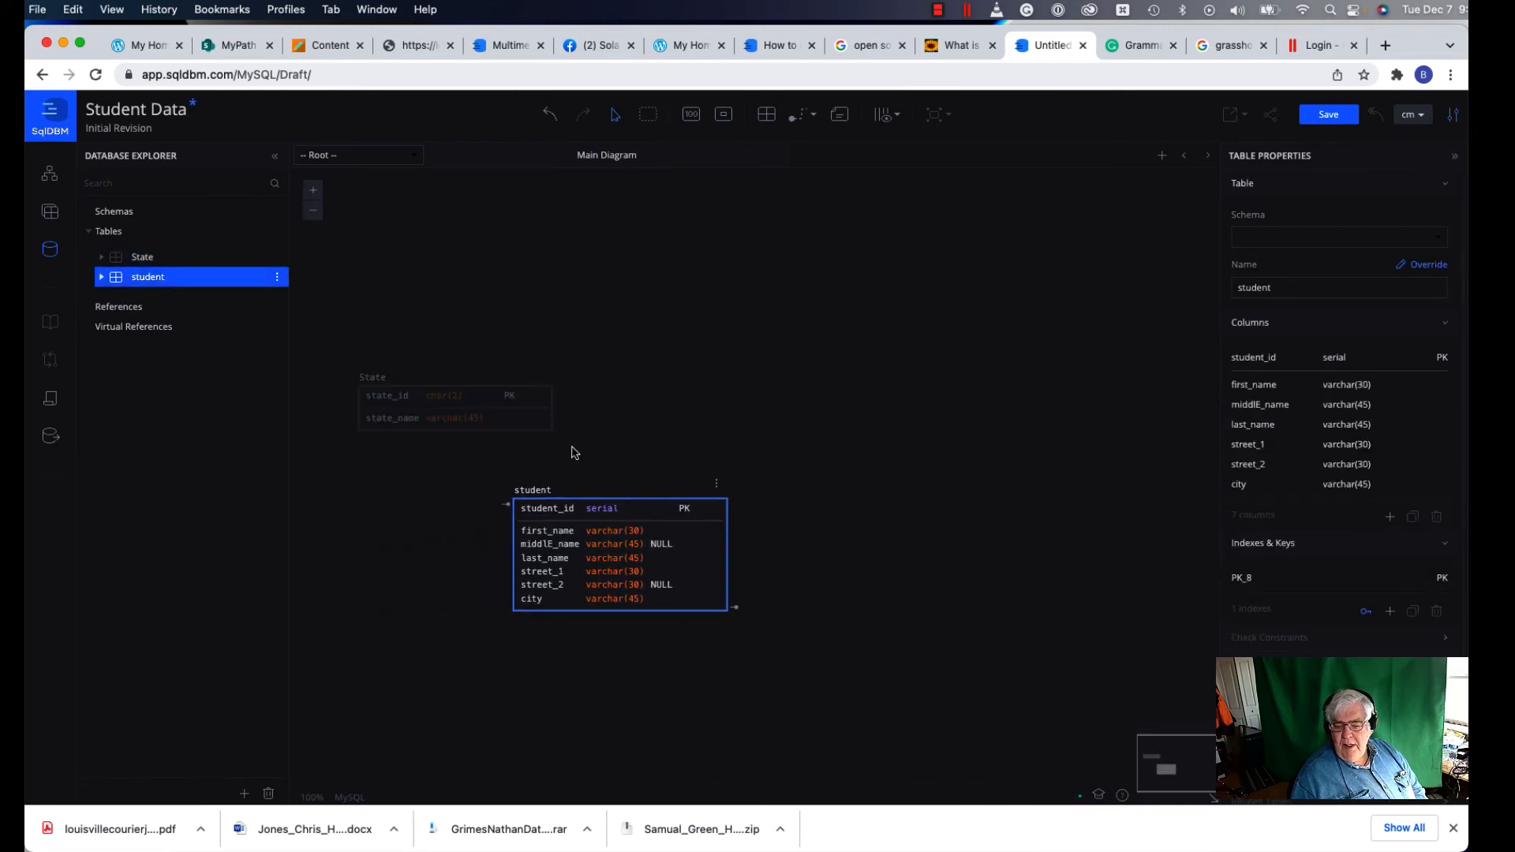
Step: Draw a relationship from the State table to the student table
left_click(595, 434)
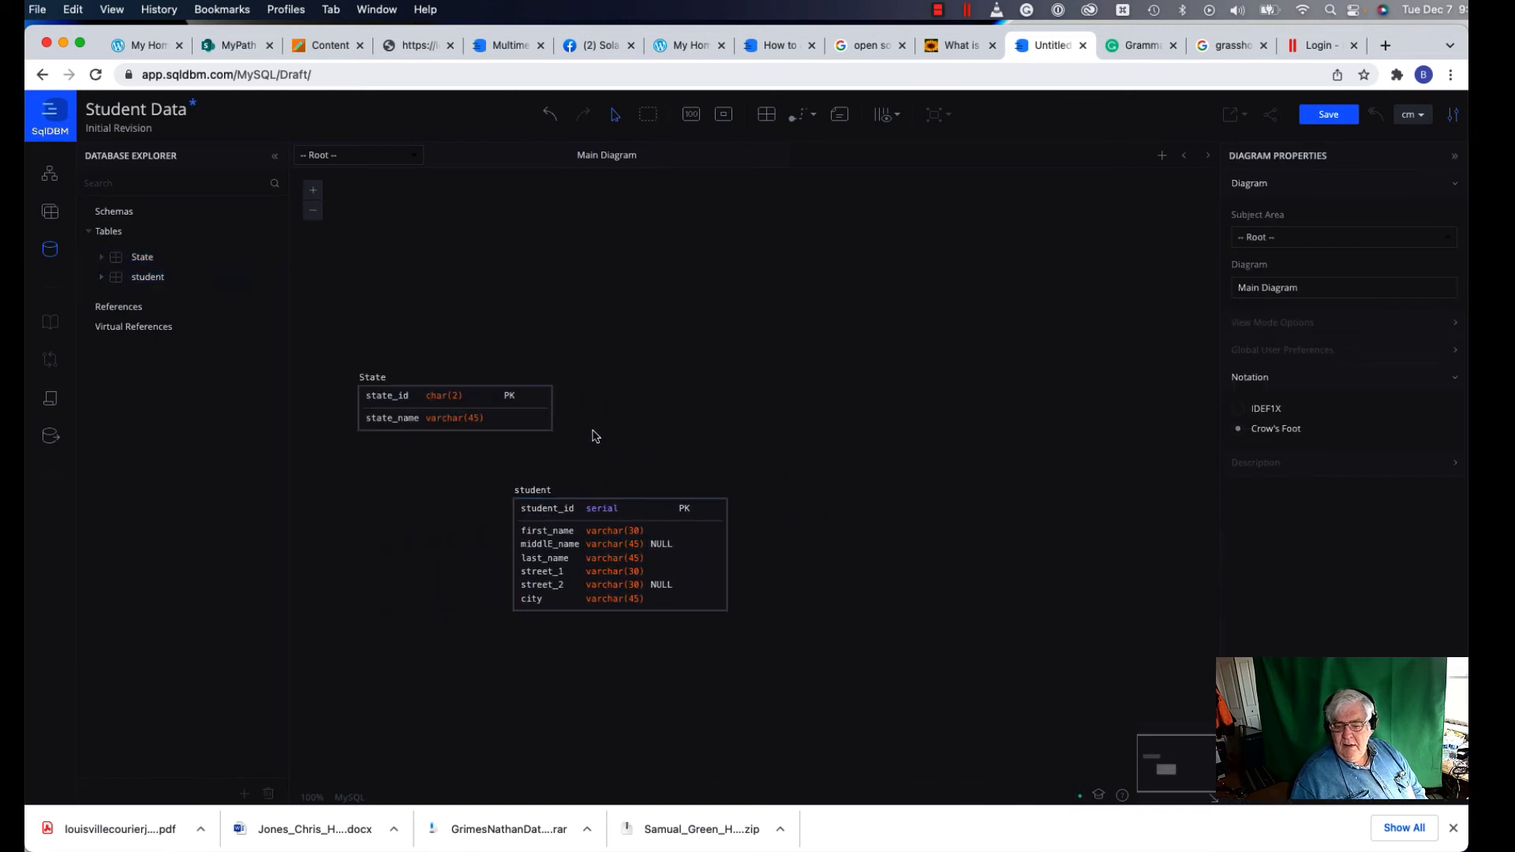
left_click(543, 431)
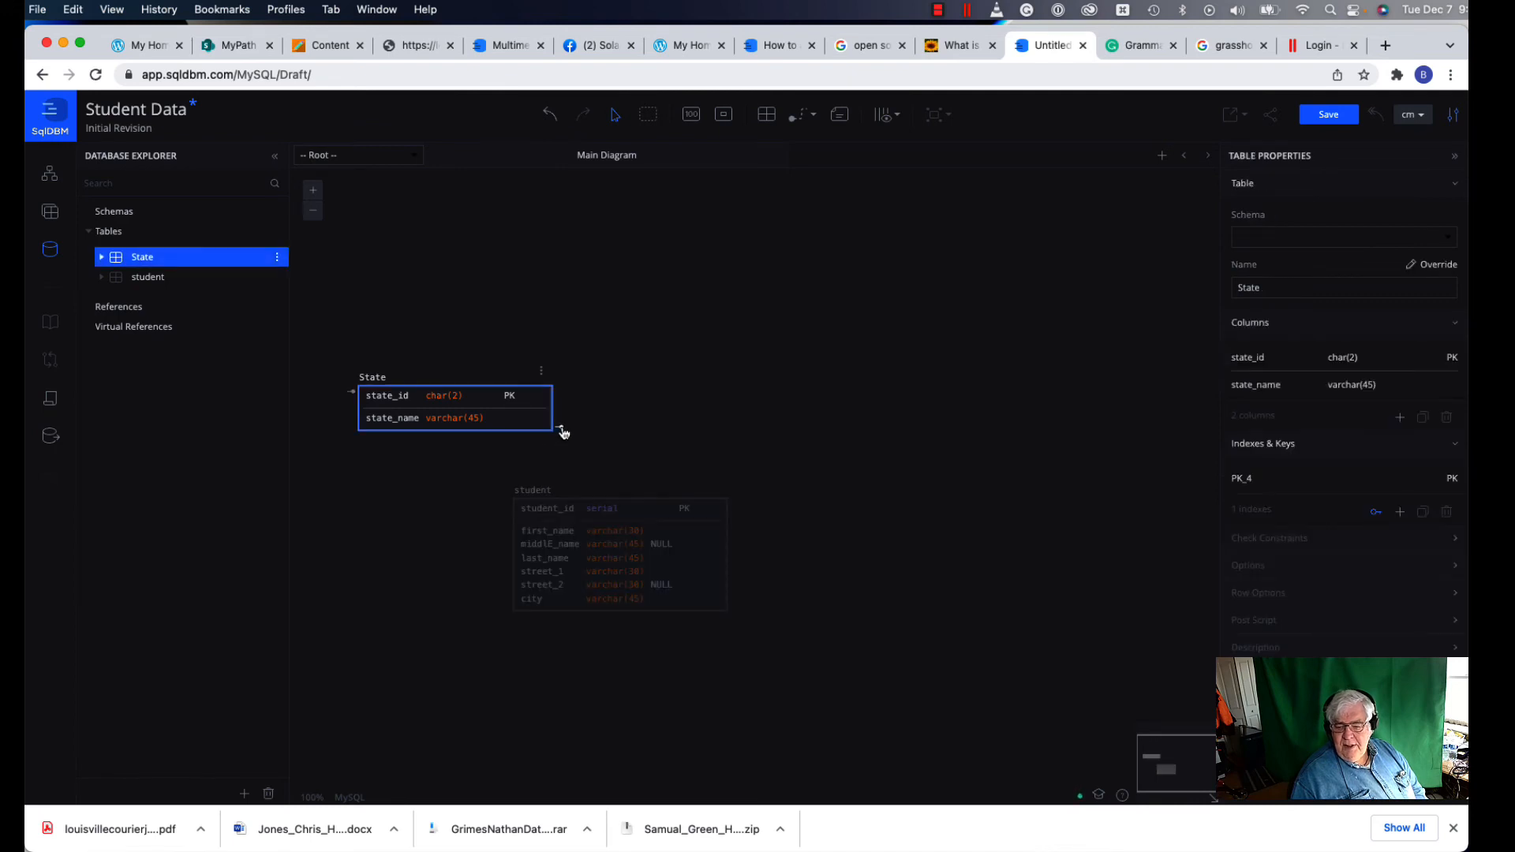
left_click_drag(563, 432, 555, 609)
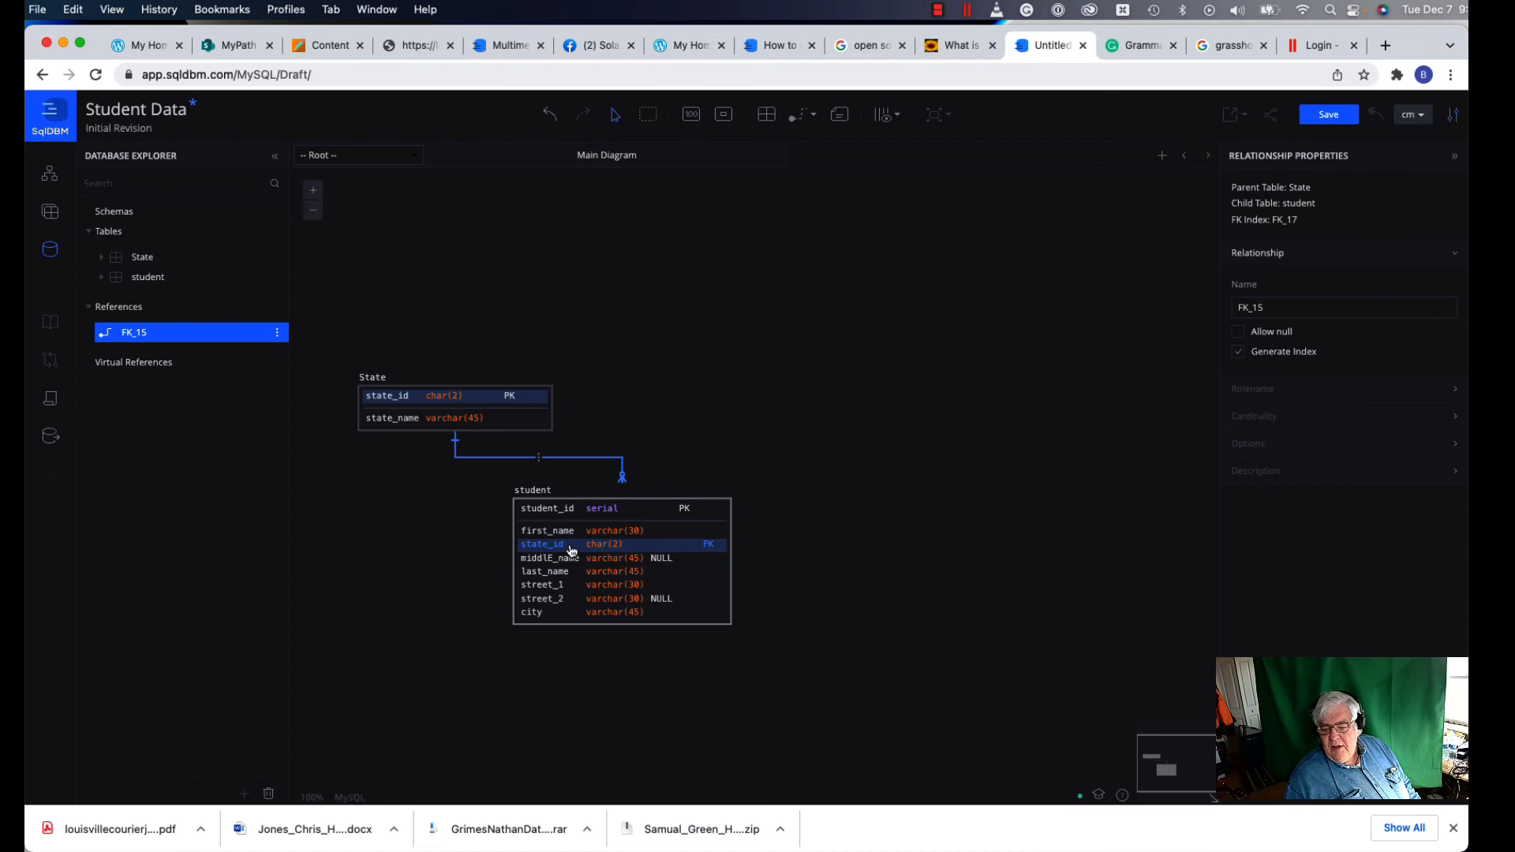
Step: Delete the FK_15 relationship and move the student table up and right
right_click(542, 466)
left_click(565, 496)
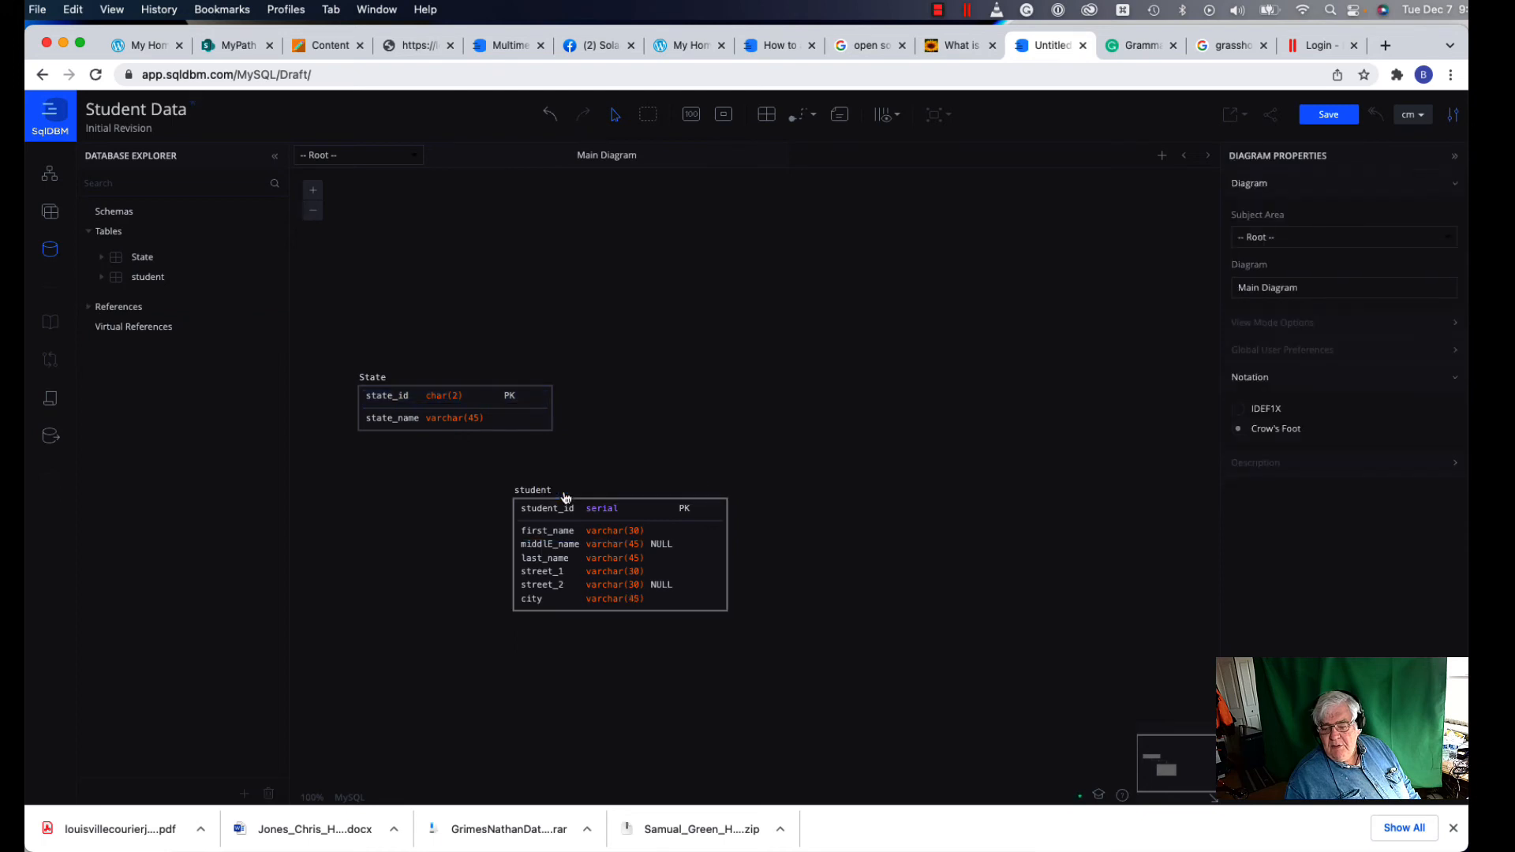
left_click_drag(727, 485, 801, 374)
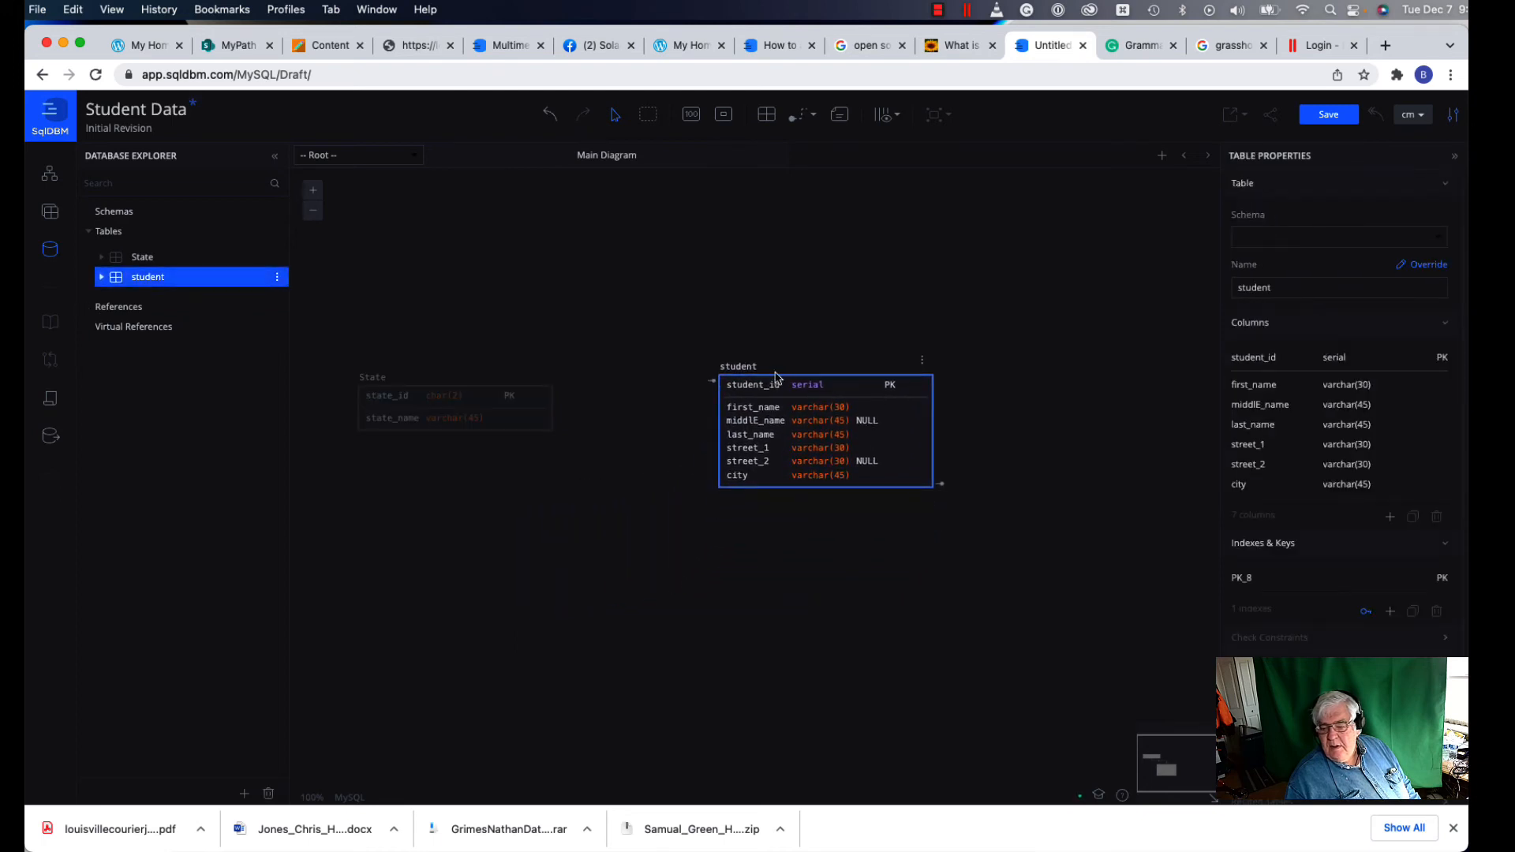
Step: Link State to student as FK_18, adding a state_id char(2) foreign key
left_click(545, 424)
left_click_drag(561, 430, 730, 495)
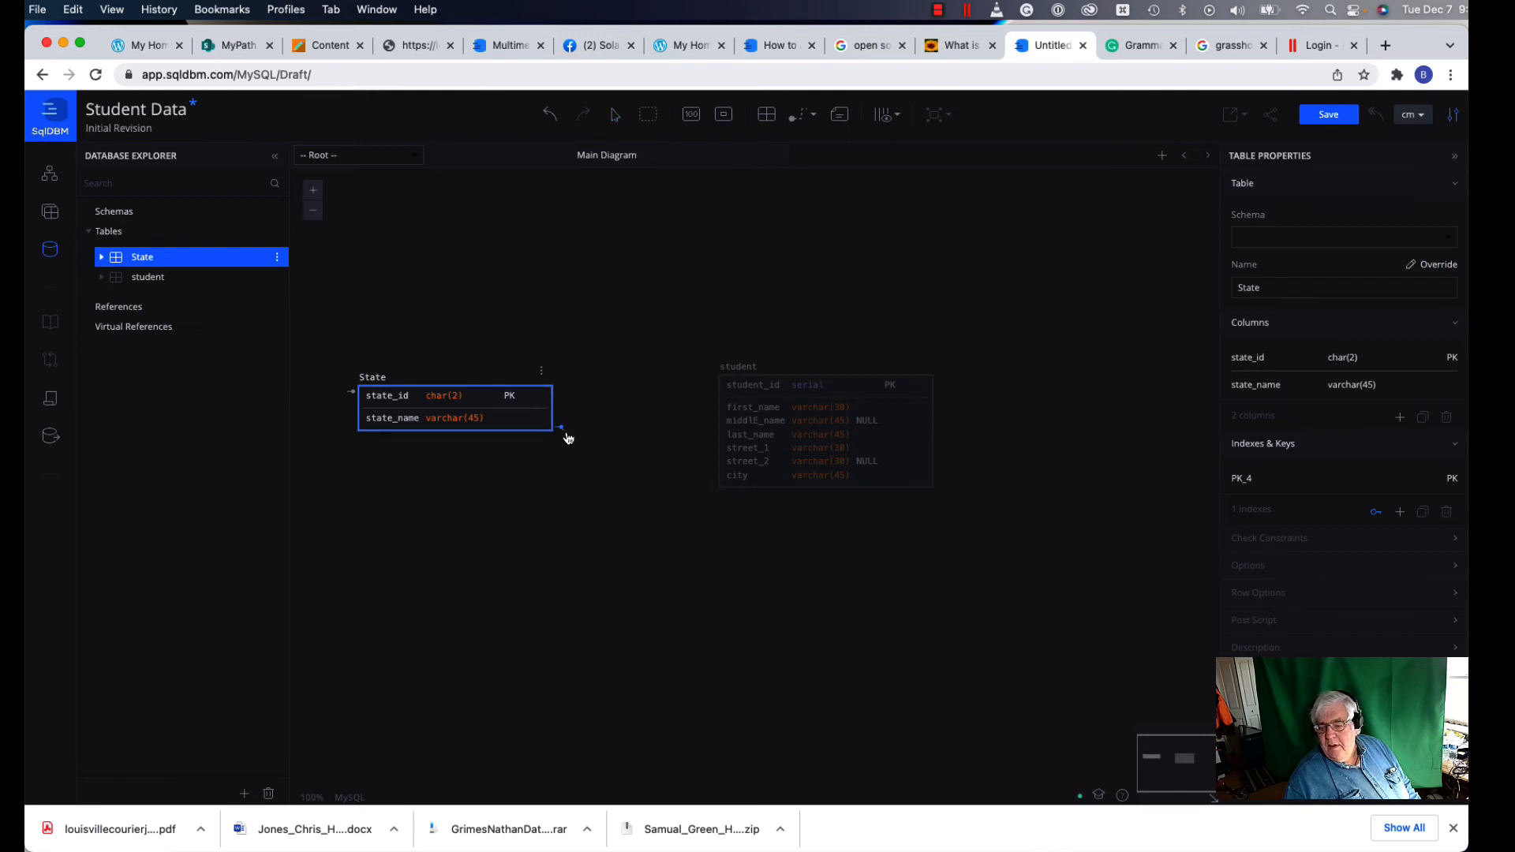
left_click_drag(568, 437, 723, 497)
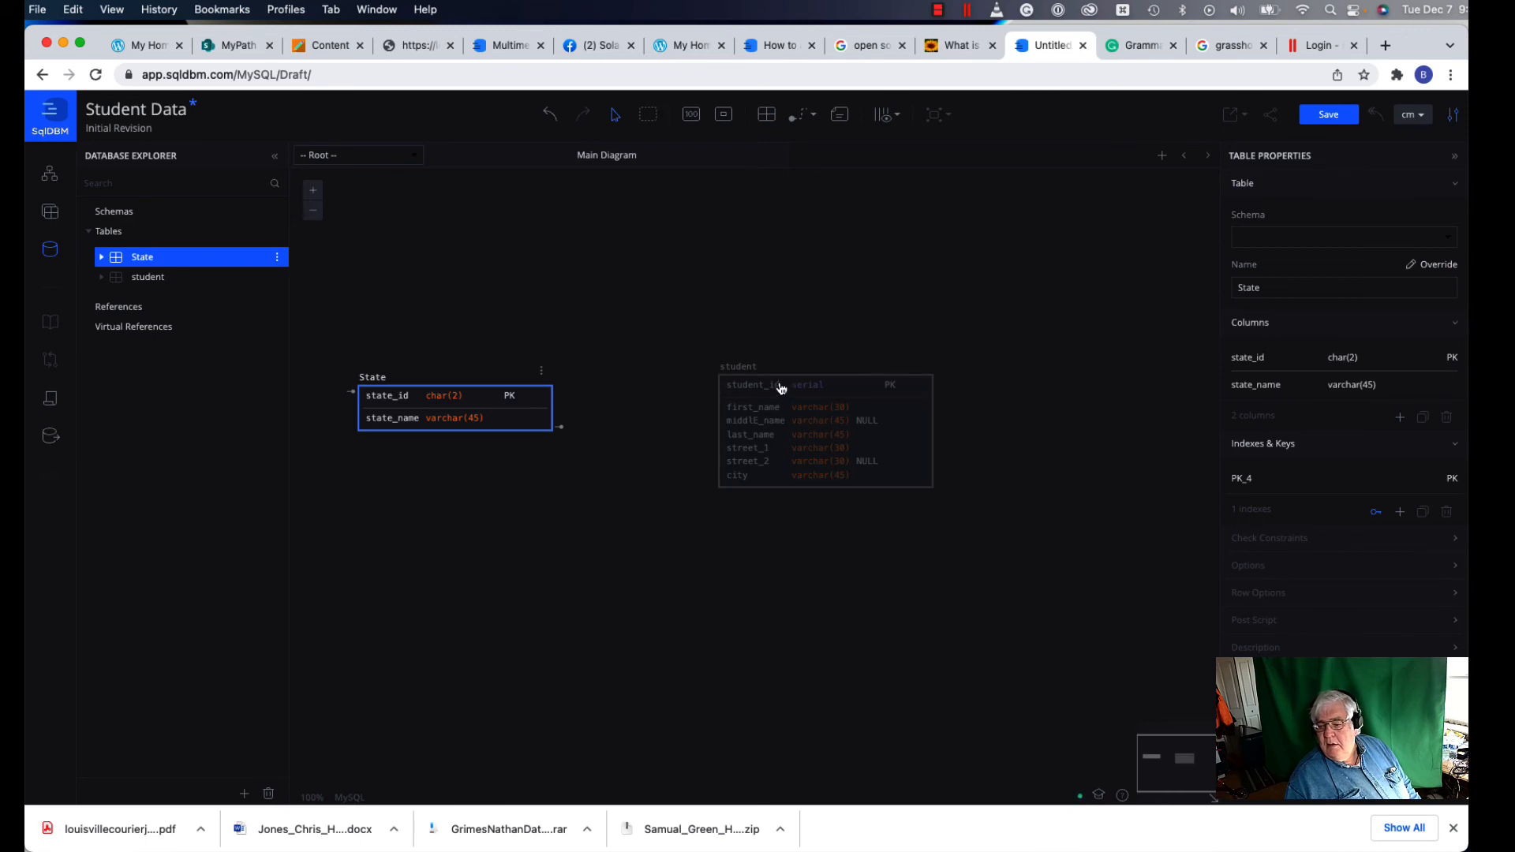
left_click_drag(781, 387, 763, 311)
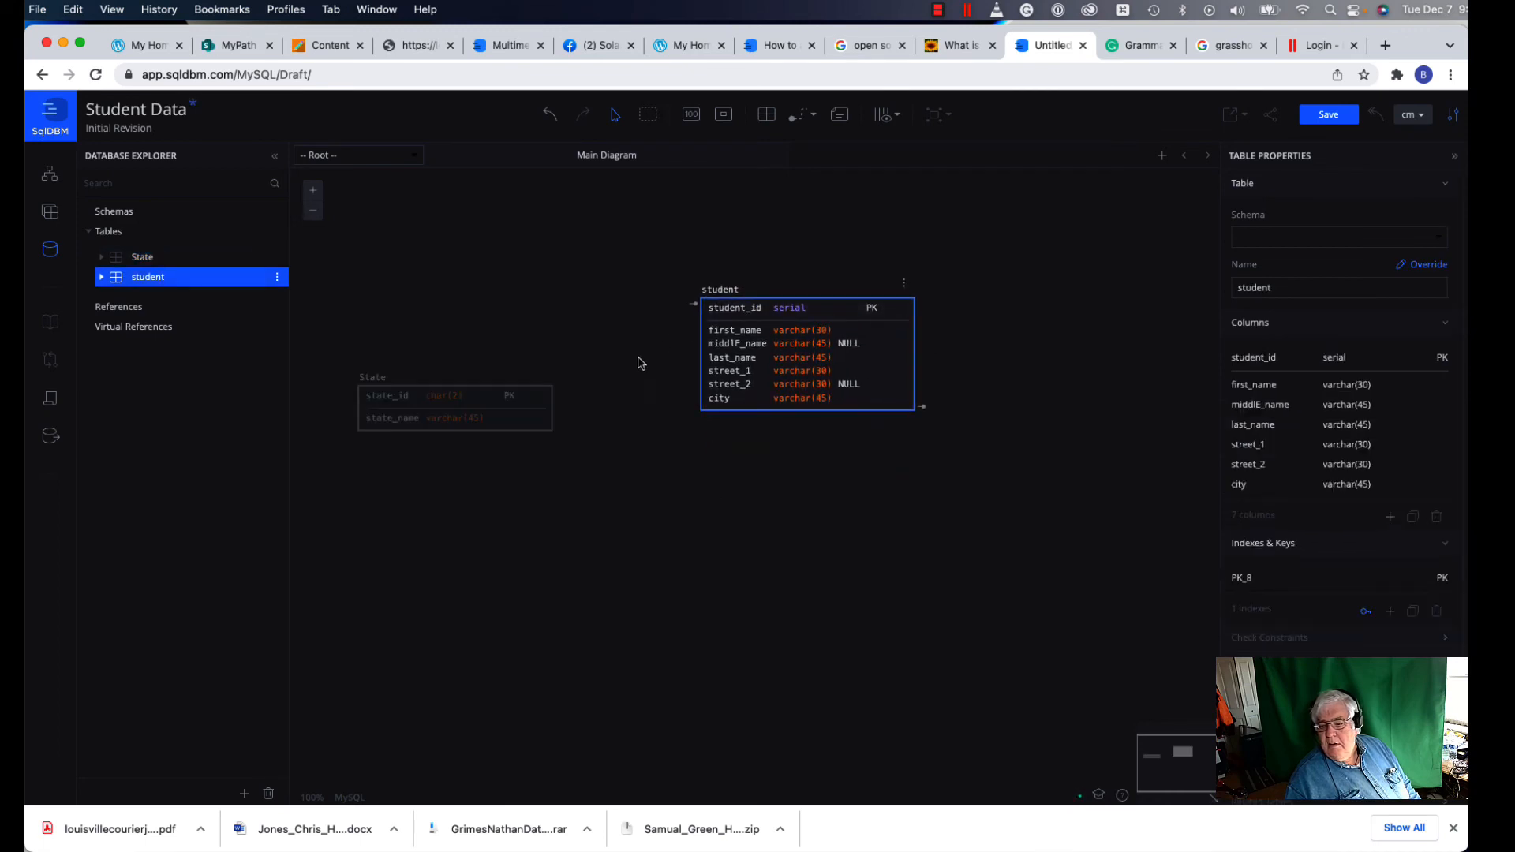
left_click(544, 433)
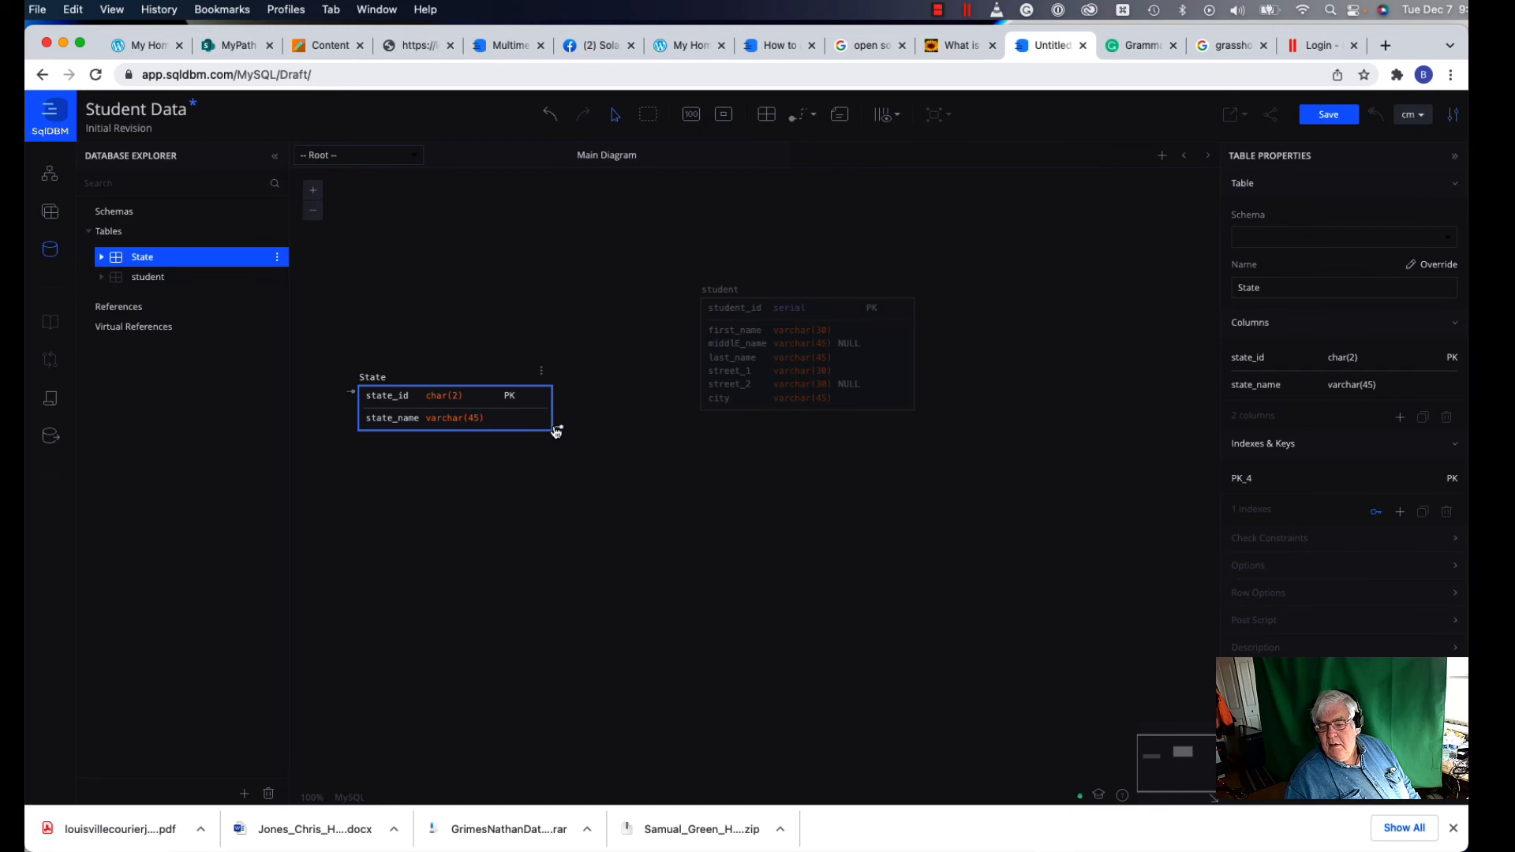
left_click_drag(555, 430, 710, 414)
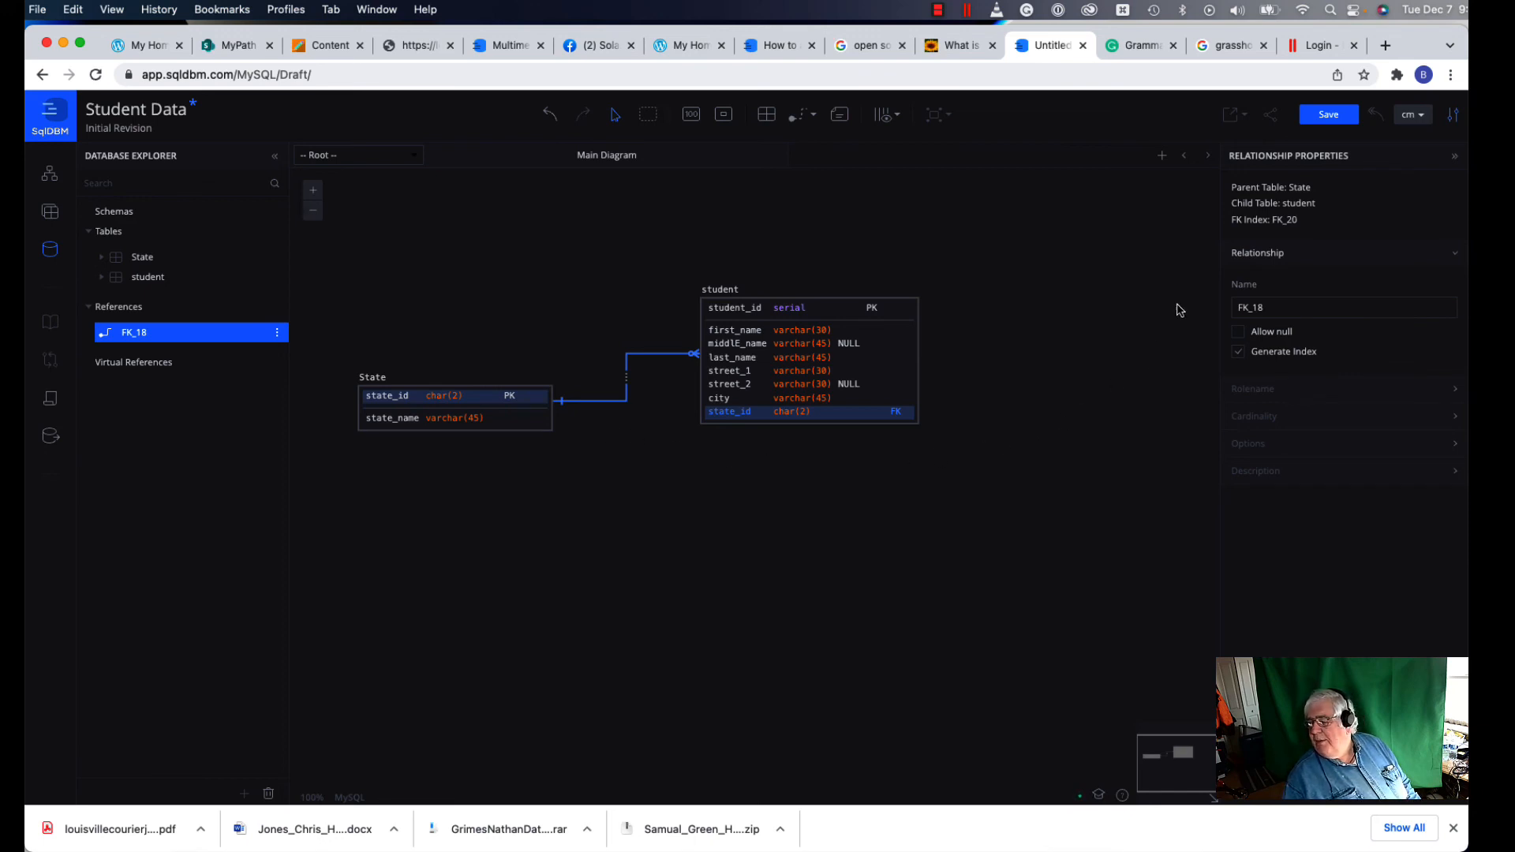
Step: Save the diagram under the project name 'Student Data' as version v1
left_click(1330, 118)
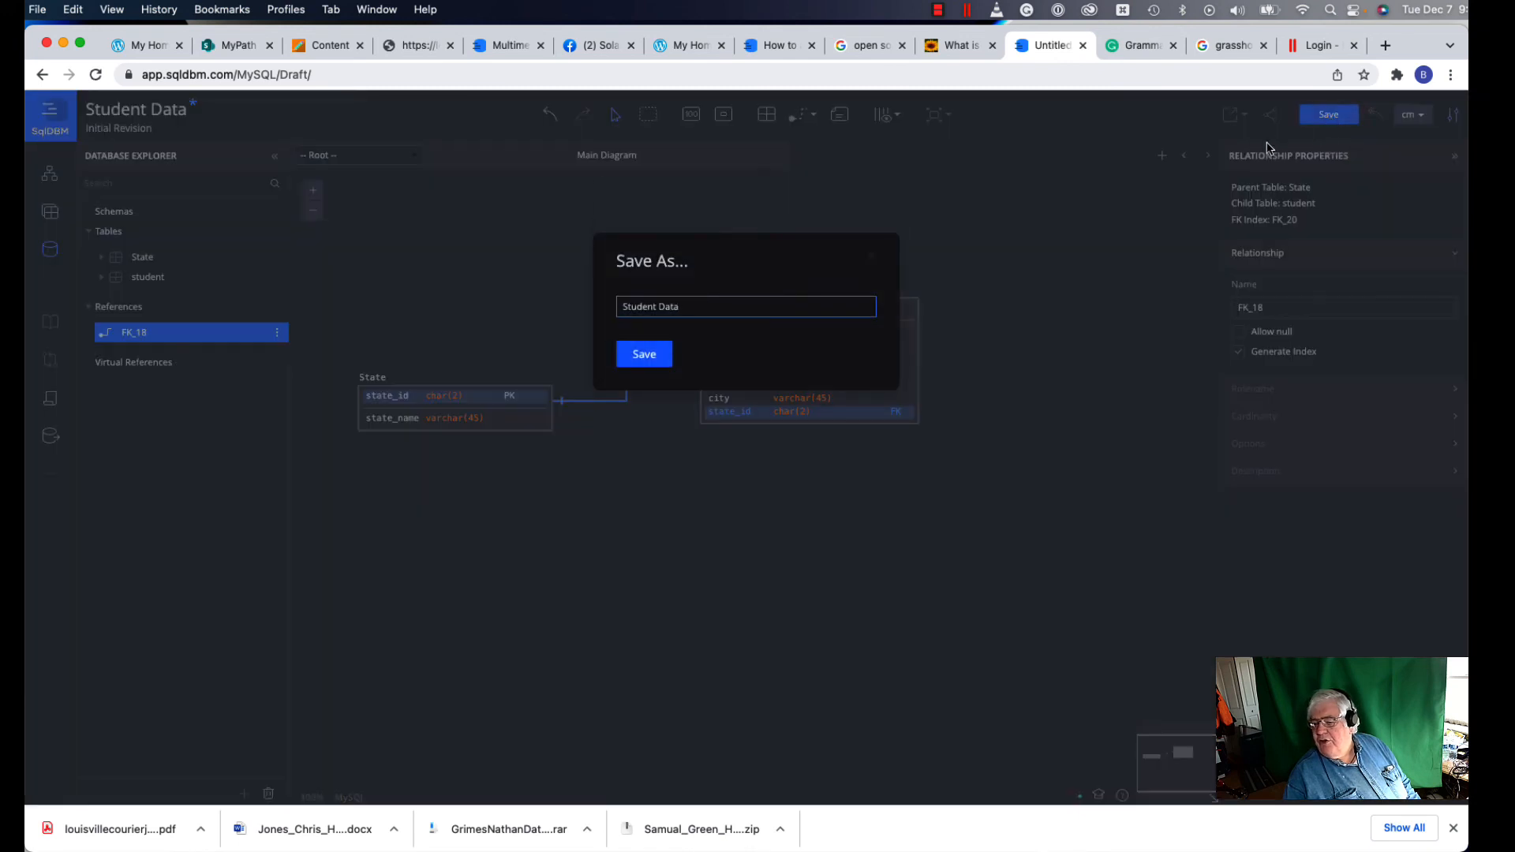
left_click(659, 357)
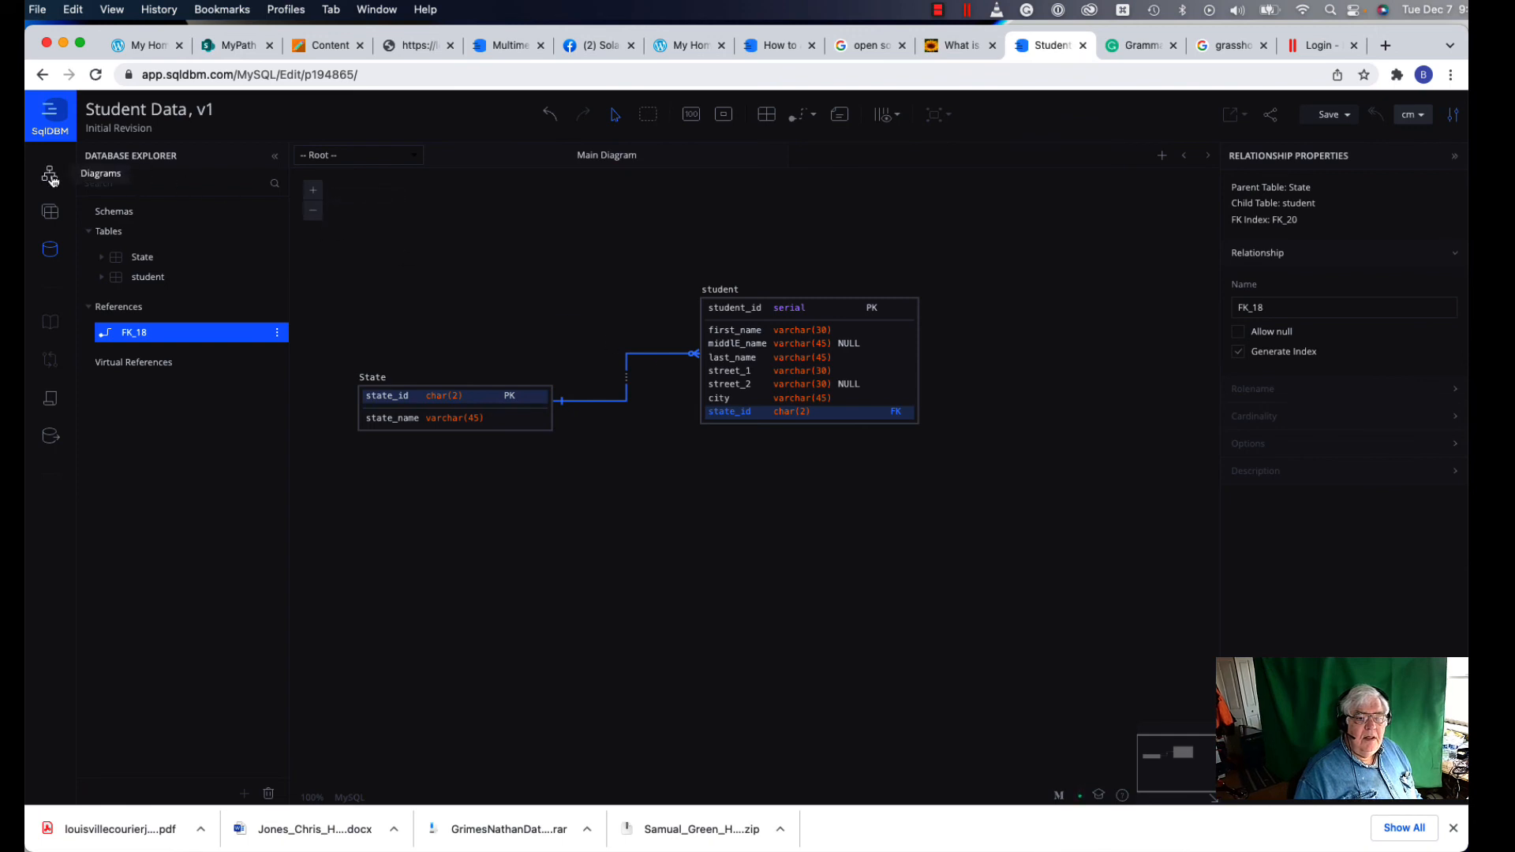
Step: Go to the Dashboard and open the Project Team page for Student Data
left_click(59, 124)
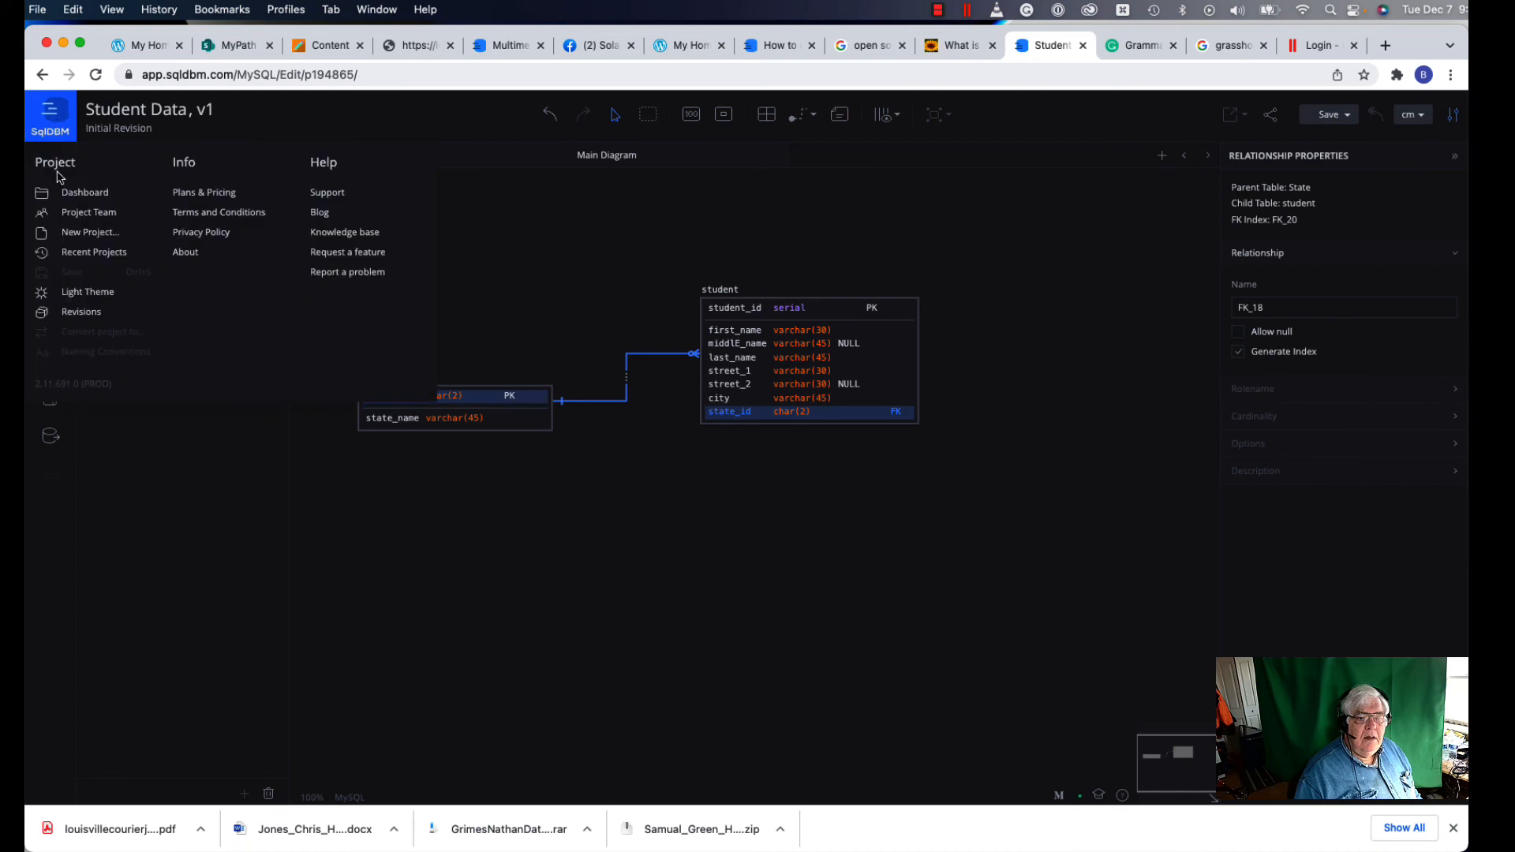
left_click(61, 197)
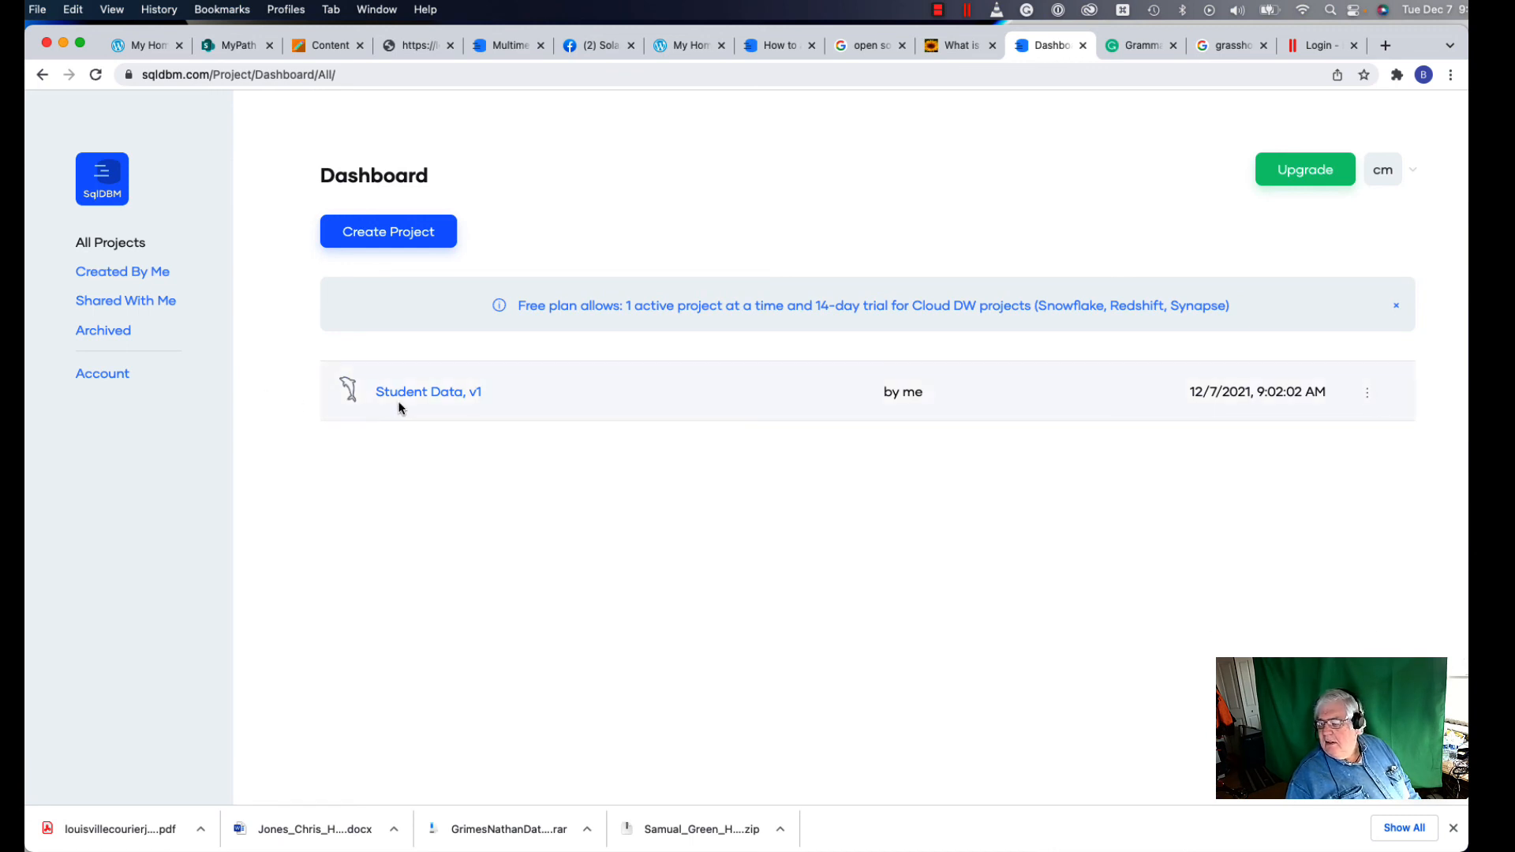
left_click(1368, 392)
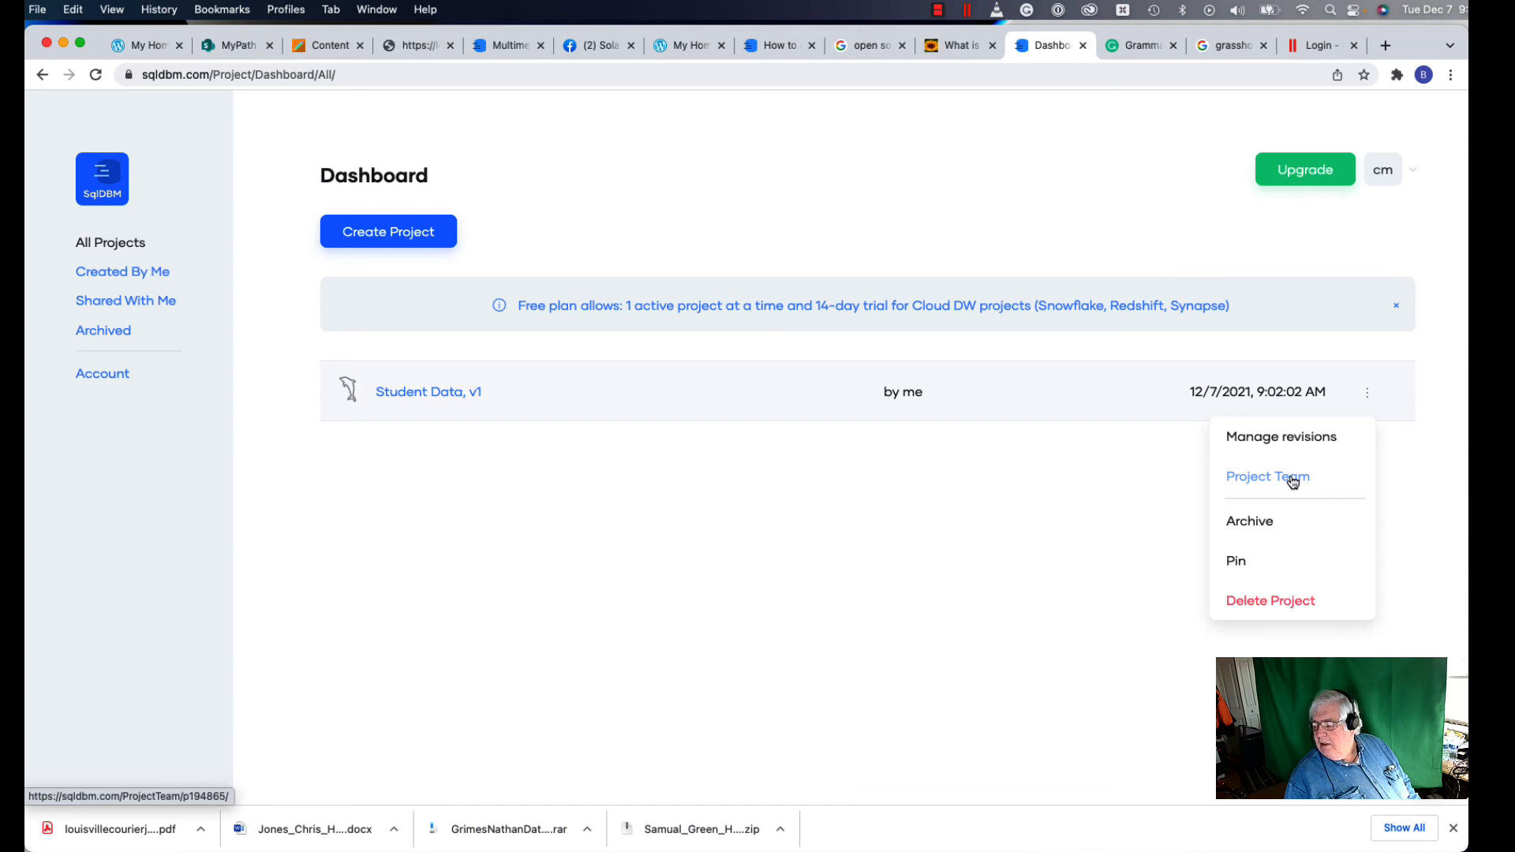
left_click(1292, 482)
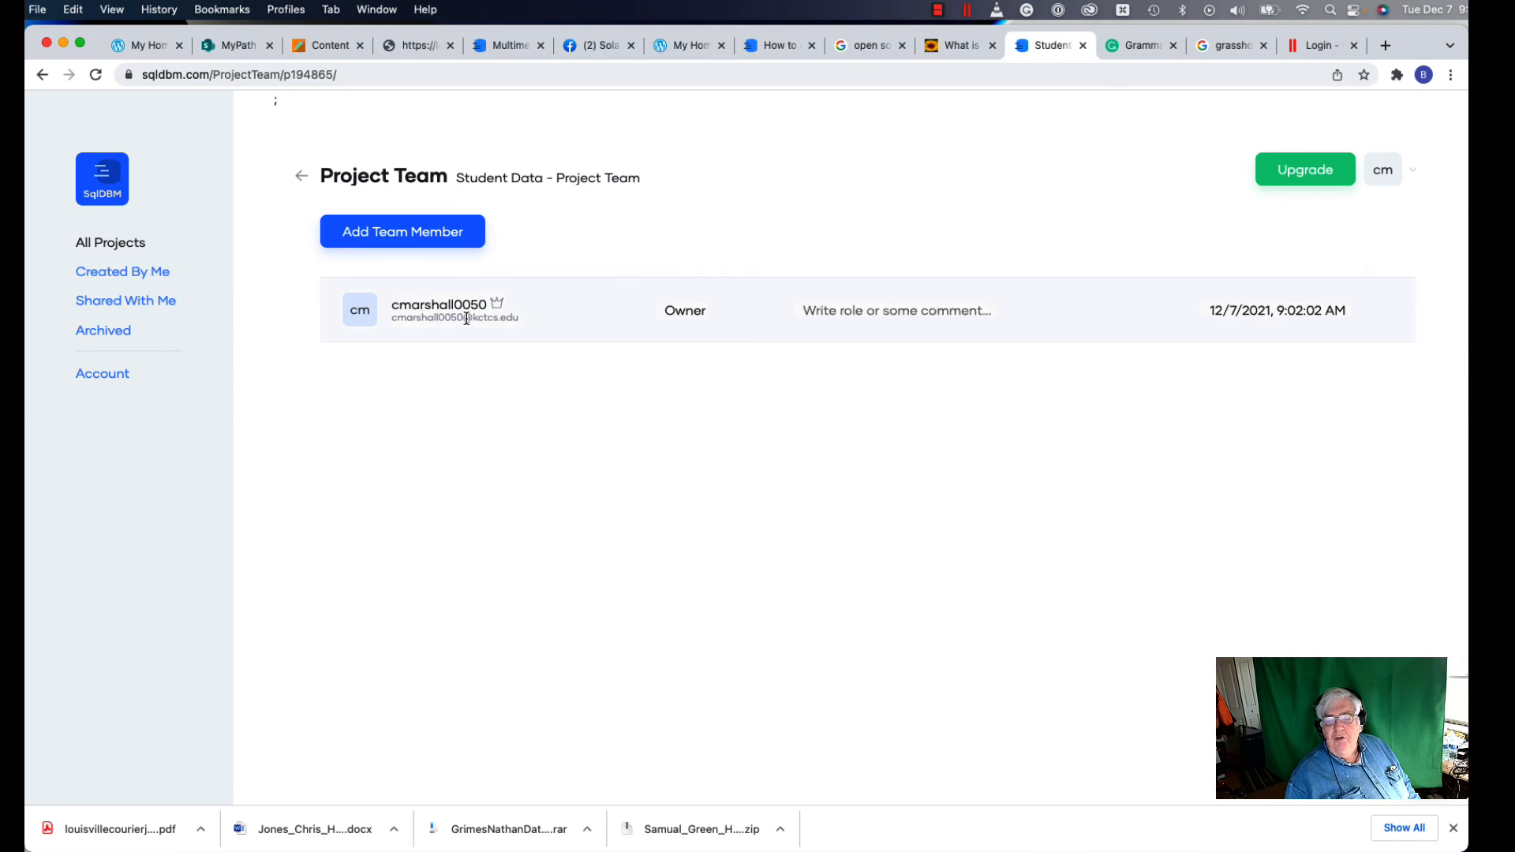
Step: Add a collaborator to the Student Data team by entering their e-mail address
left_click(448, 232)
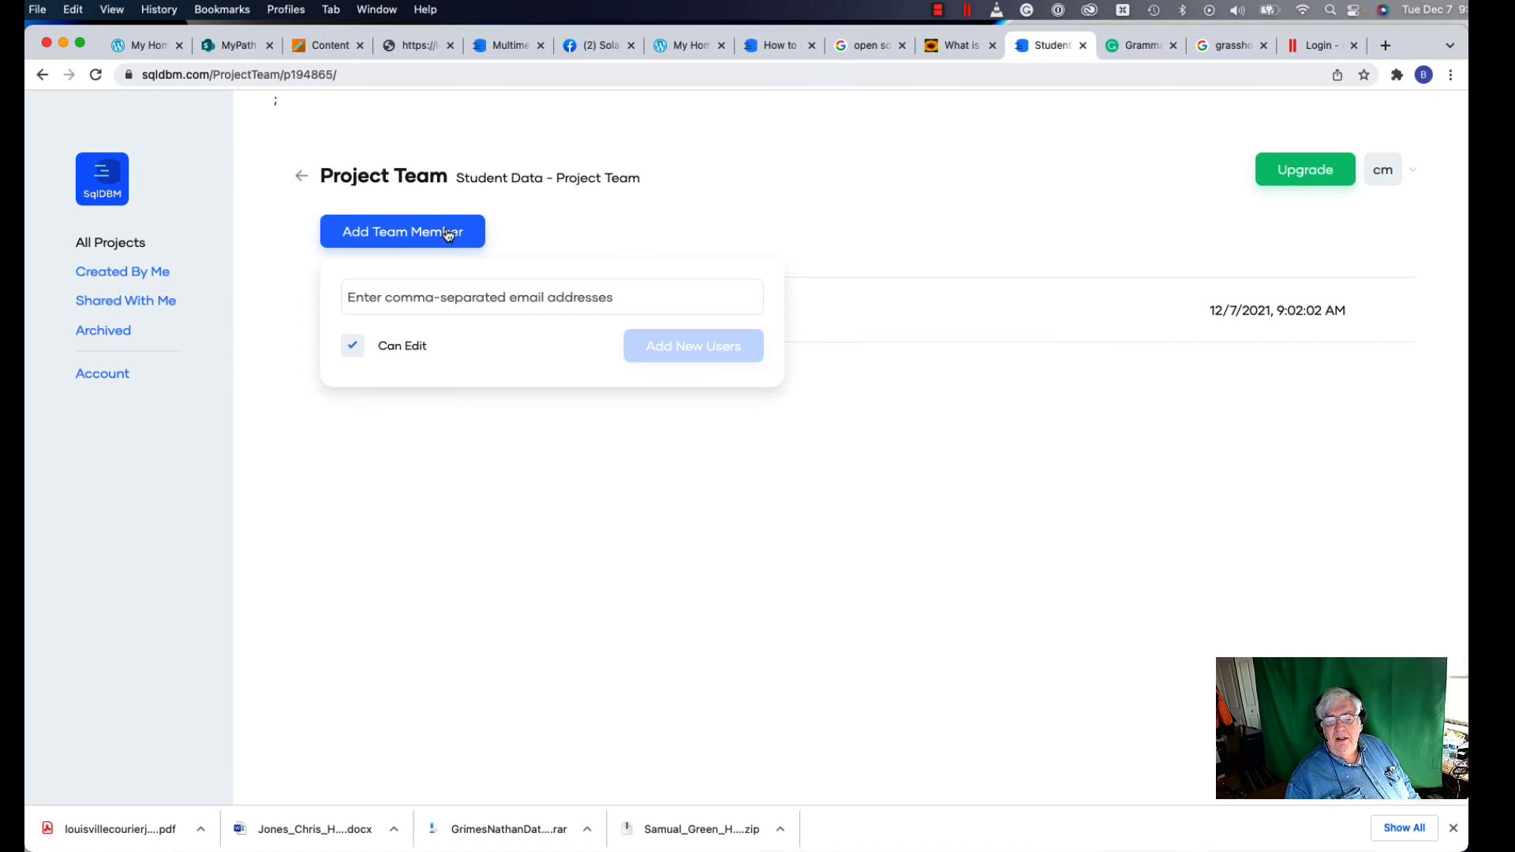
left_click(355, 297)
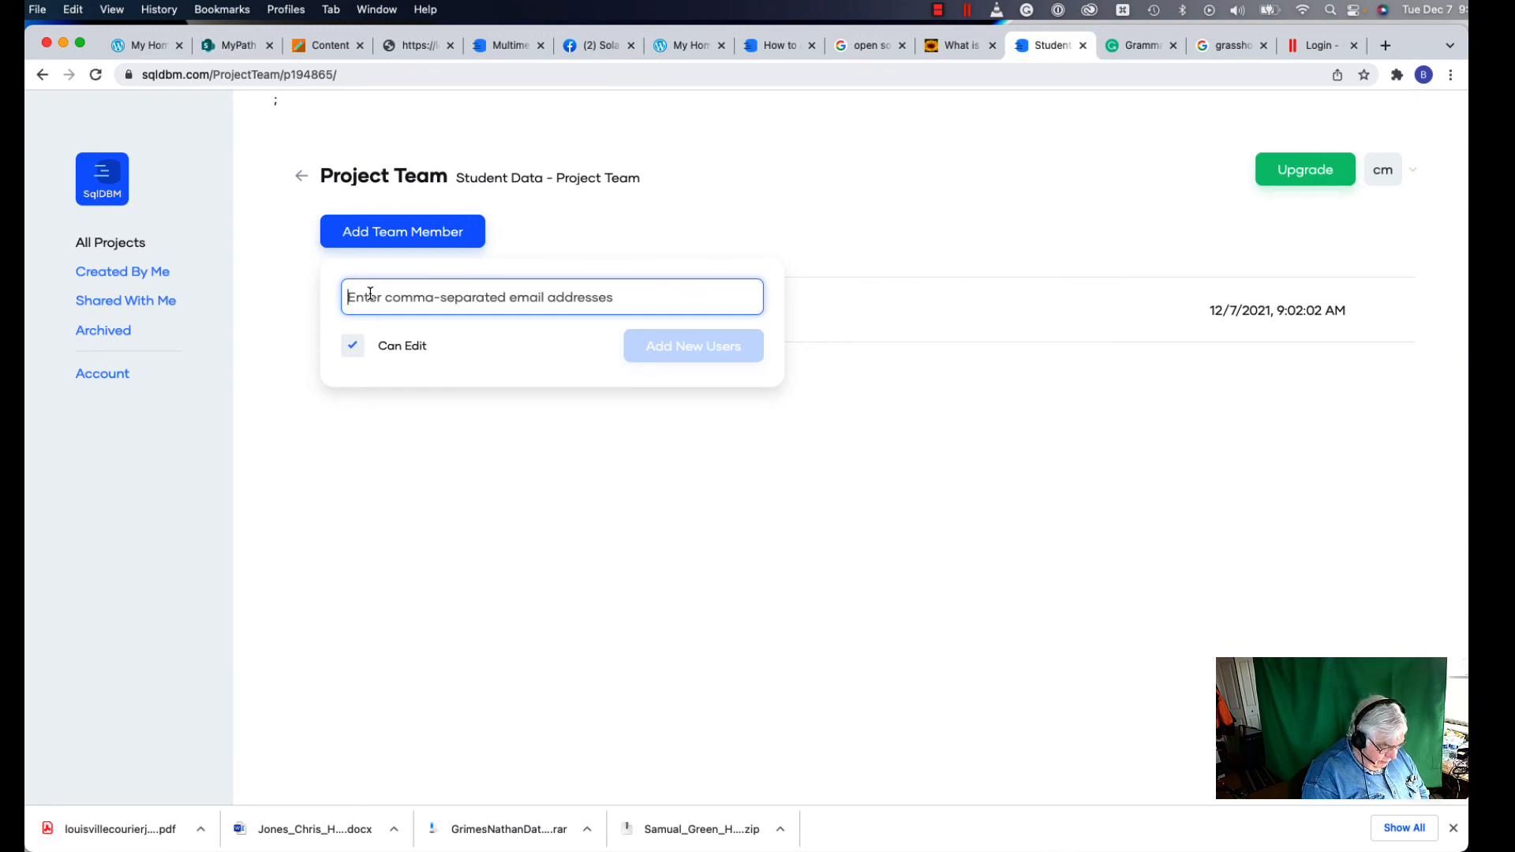
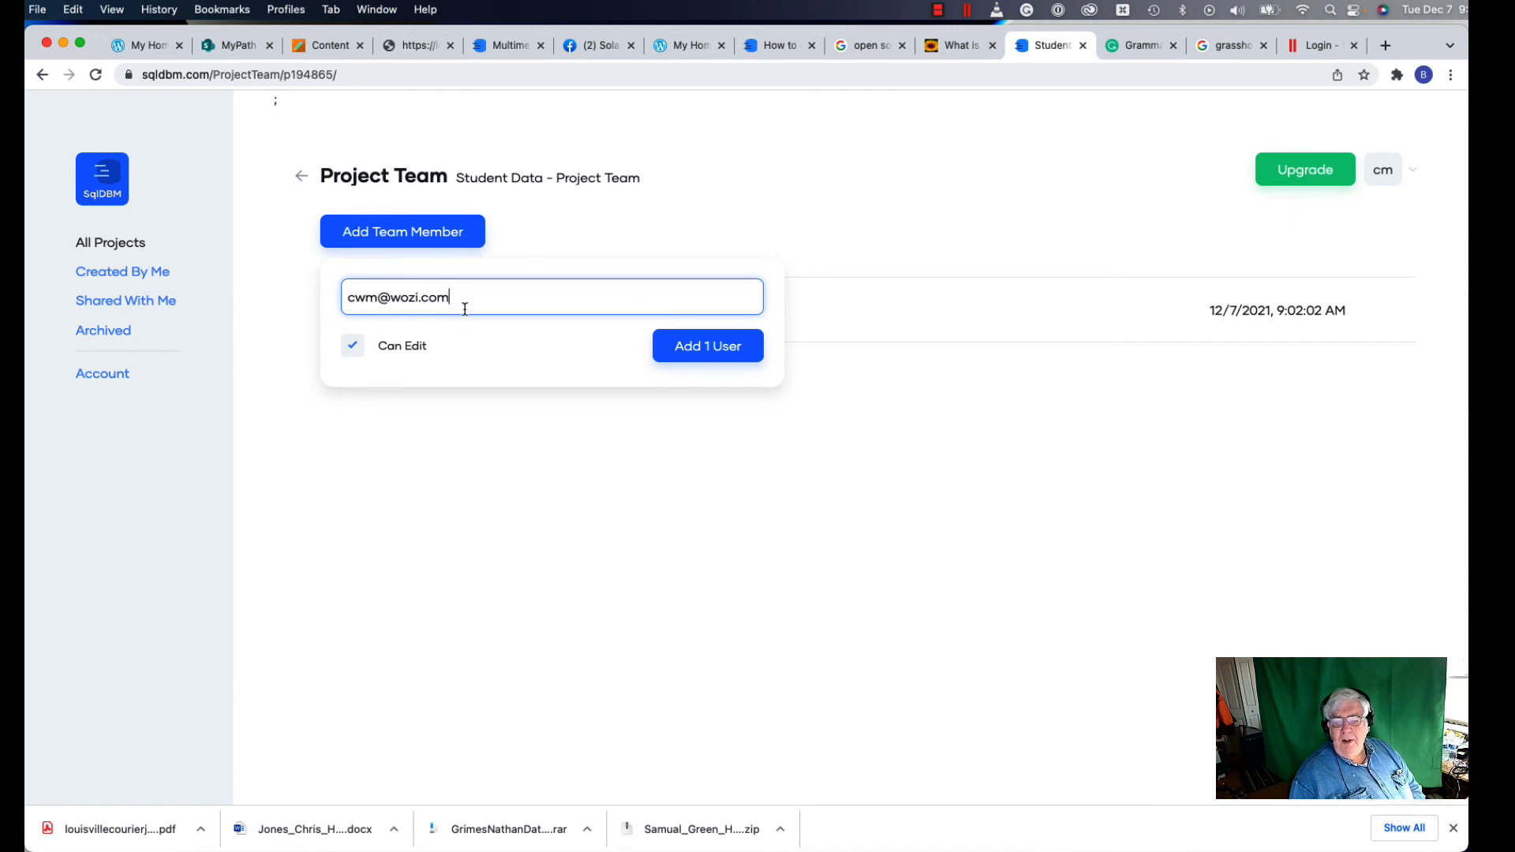
left_click(710, 358)
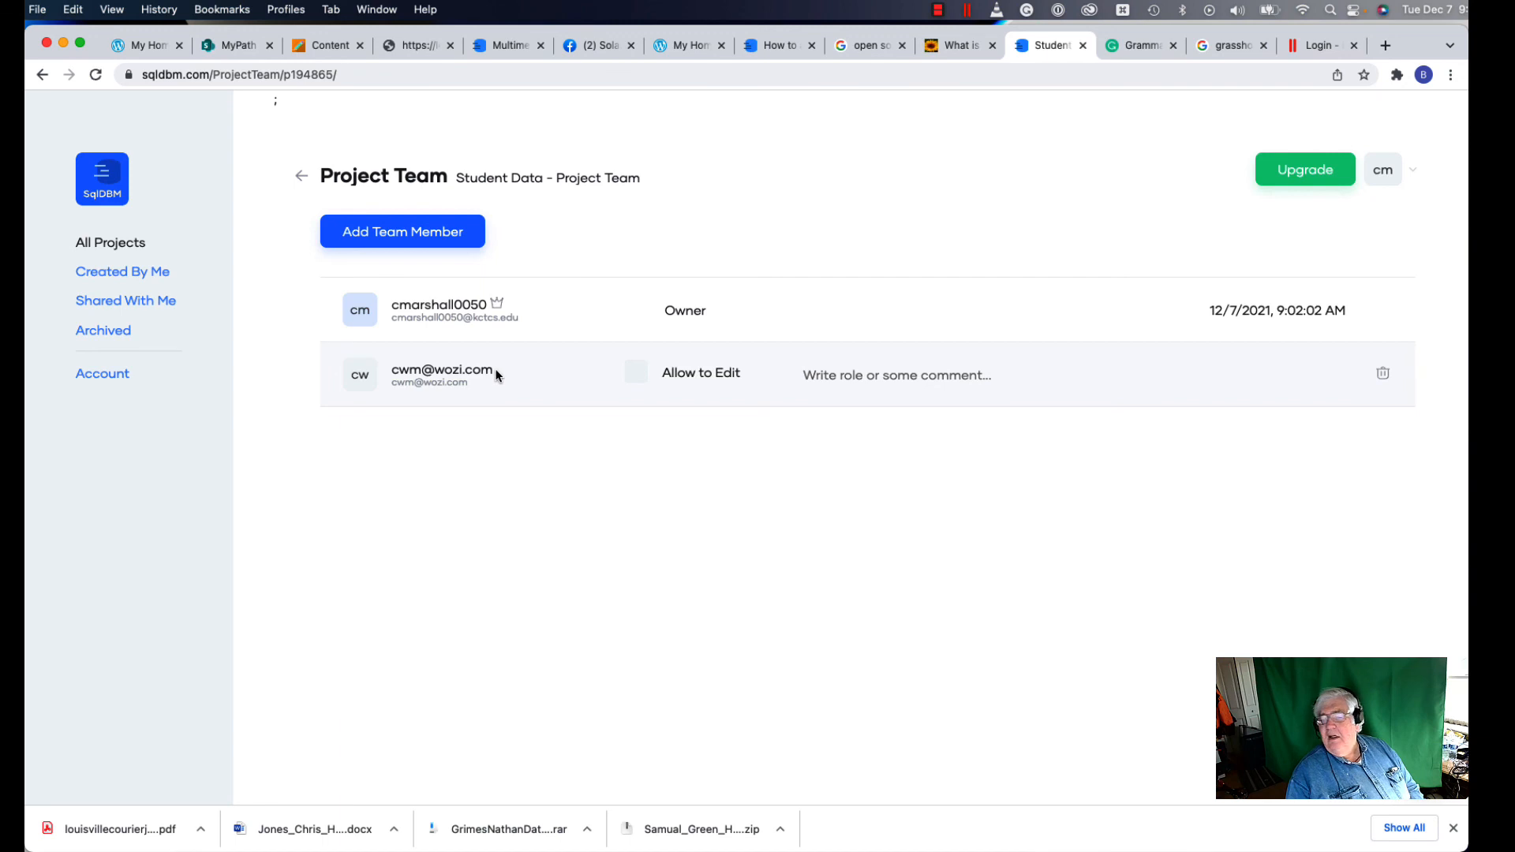
Step: Go back to the Dashboard, where Student Data, v1 shows as shared with 1 user
left_click(302, 179)
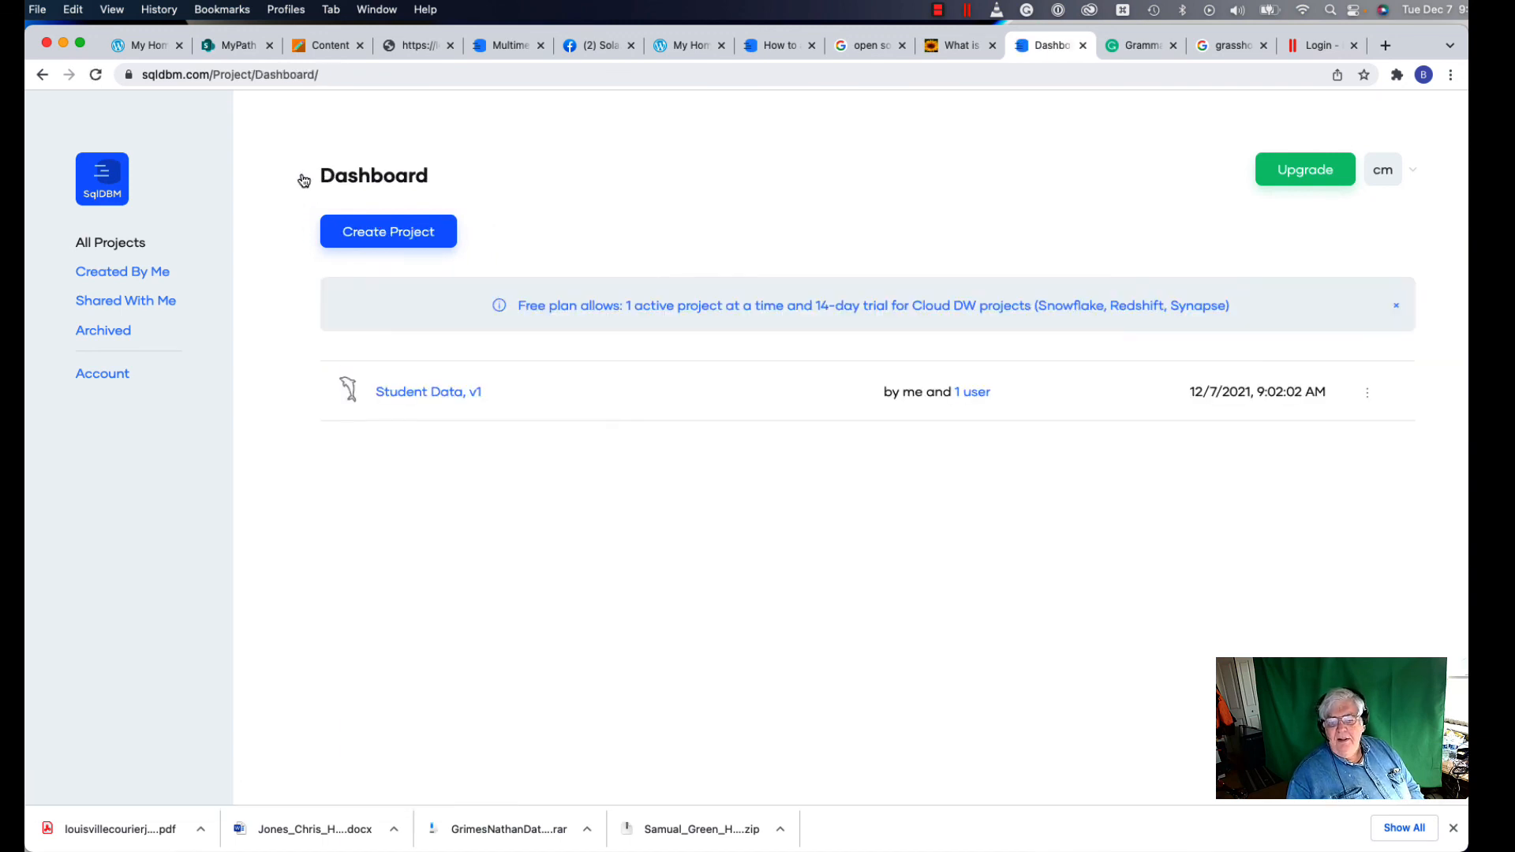